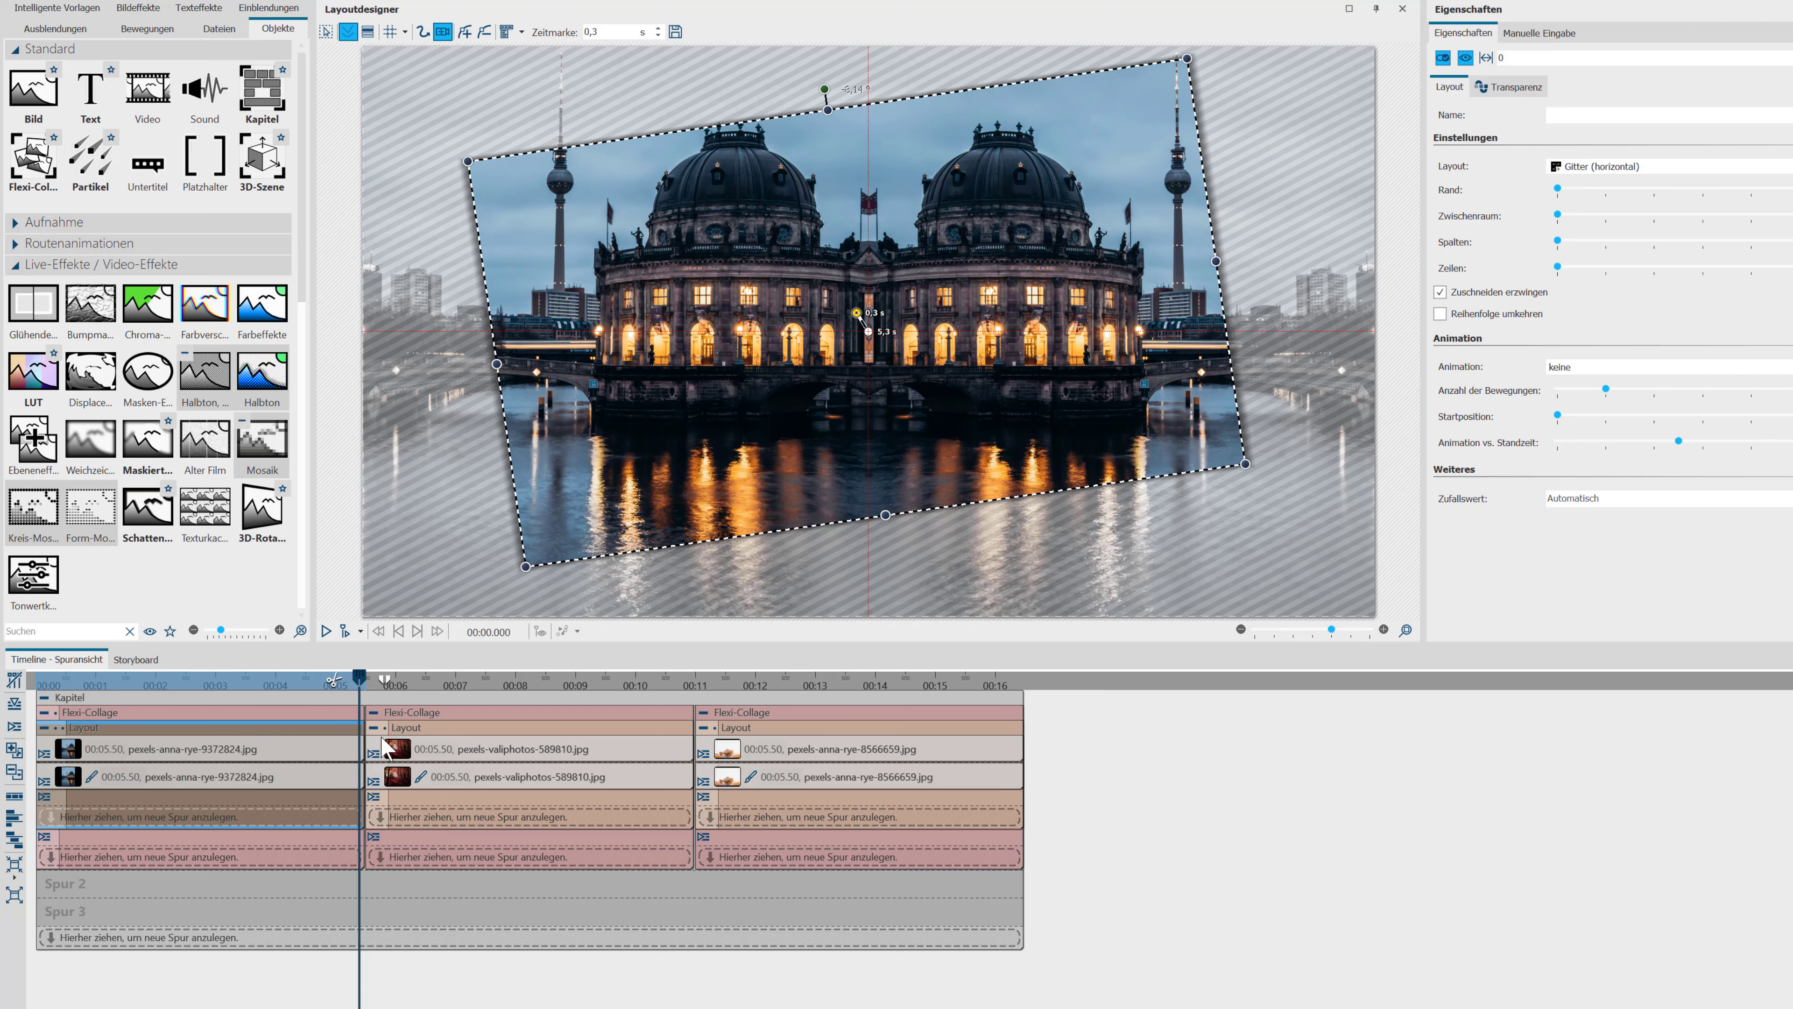
Examine the Layout objects of the three Flexi-Collages and preview the mirrored, rotated image animation along the whole timeline
{"action": "left_click", "coordinate": [436, 727]}
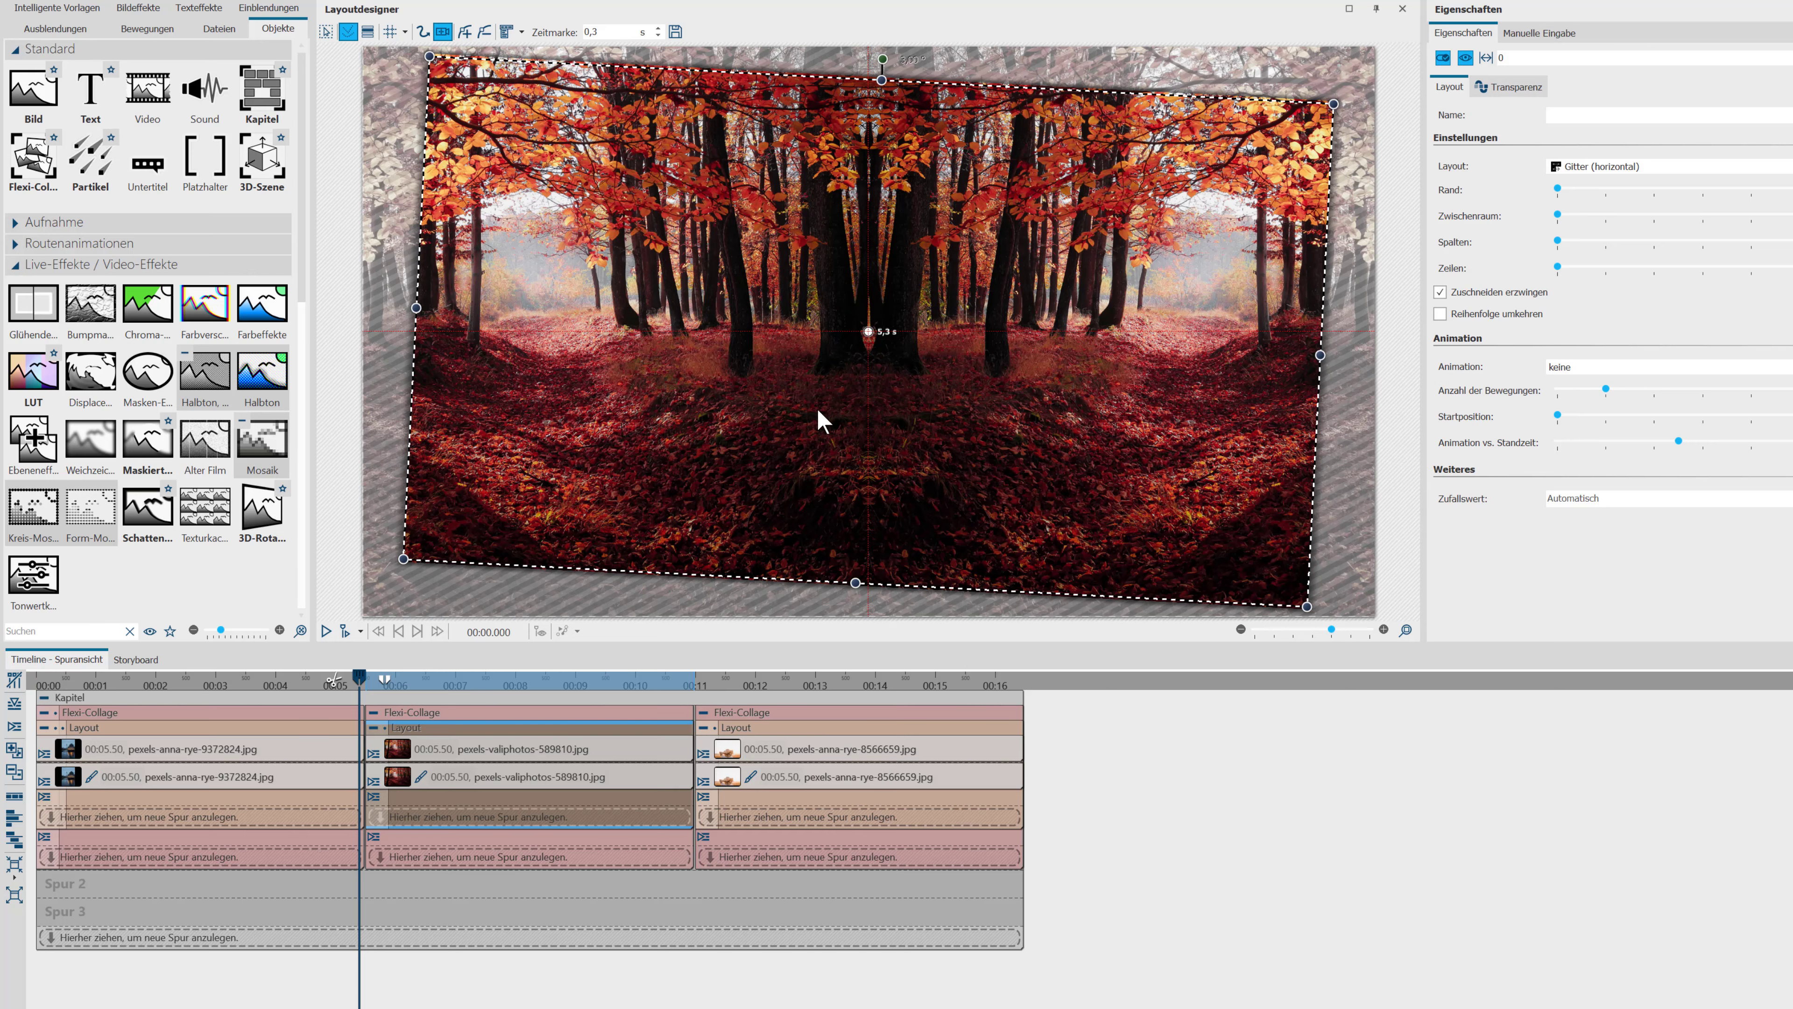
{"action": "left_click", "coordinate": [823, 728]}
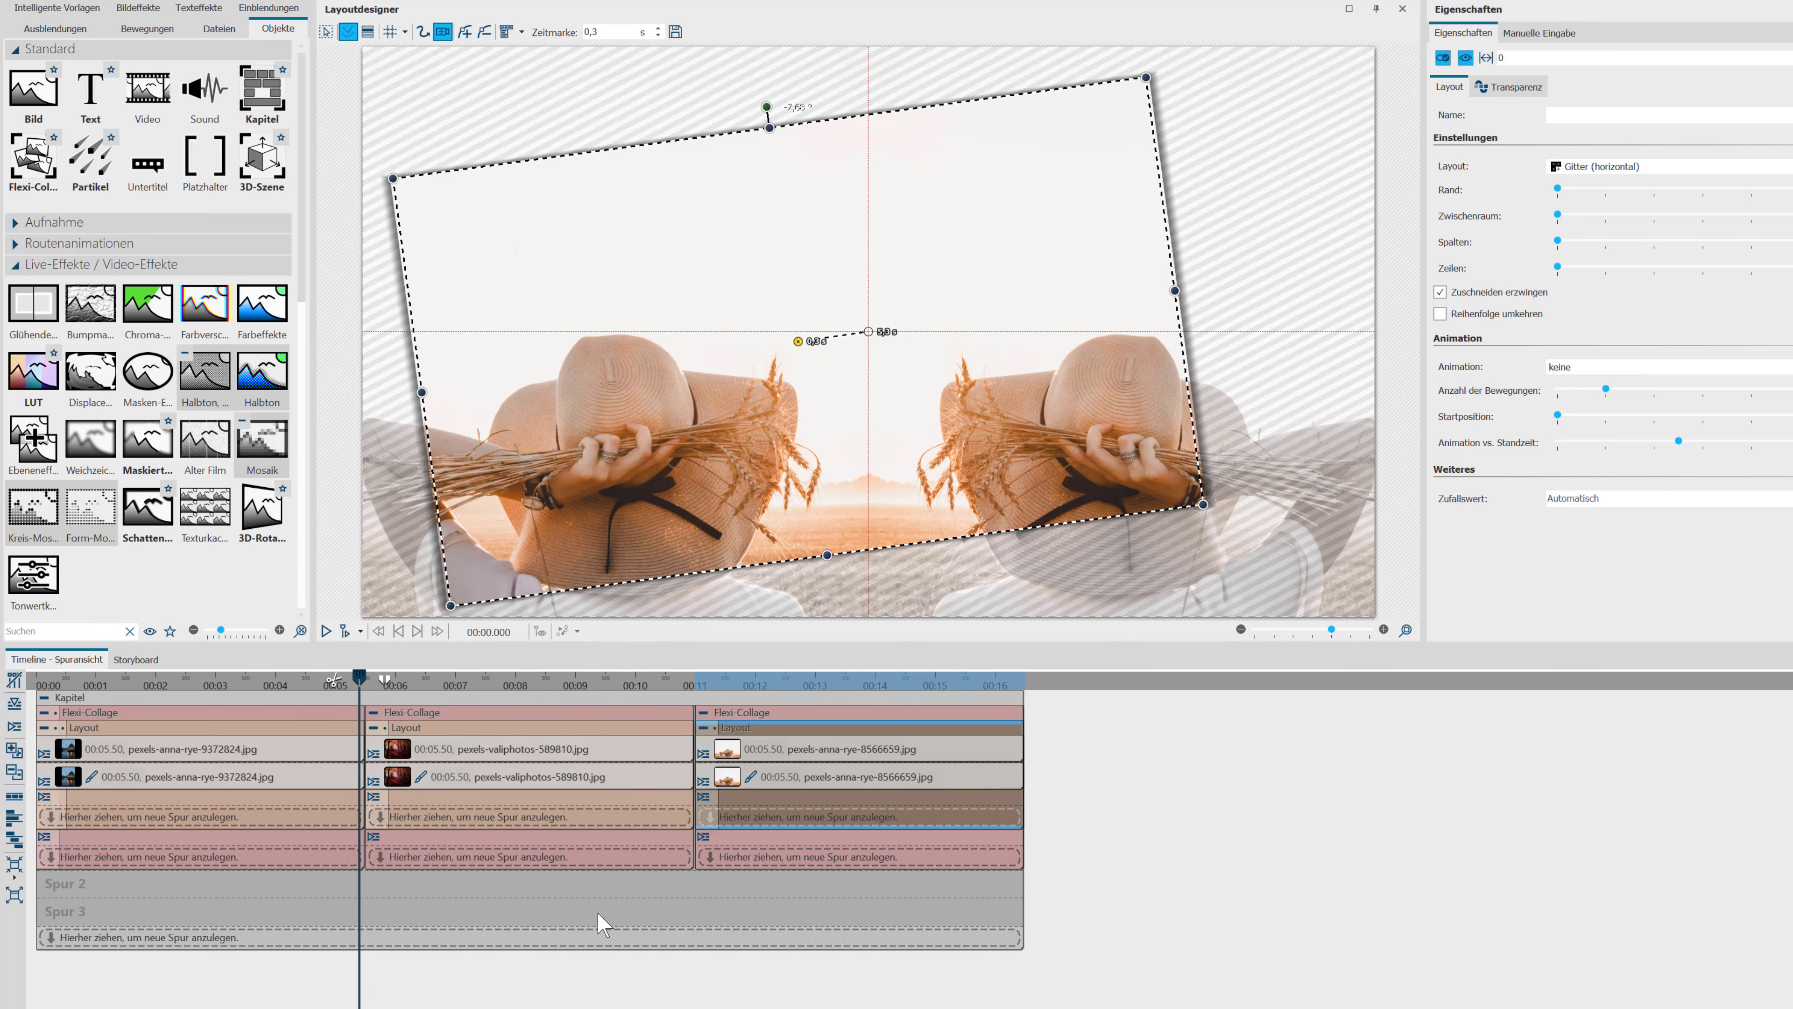
{"action": "left_click", "coordinate": [90, 714]}
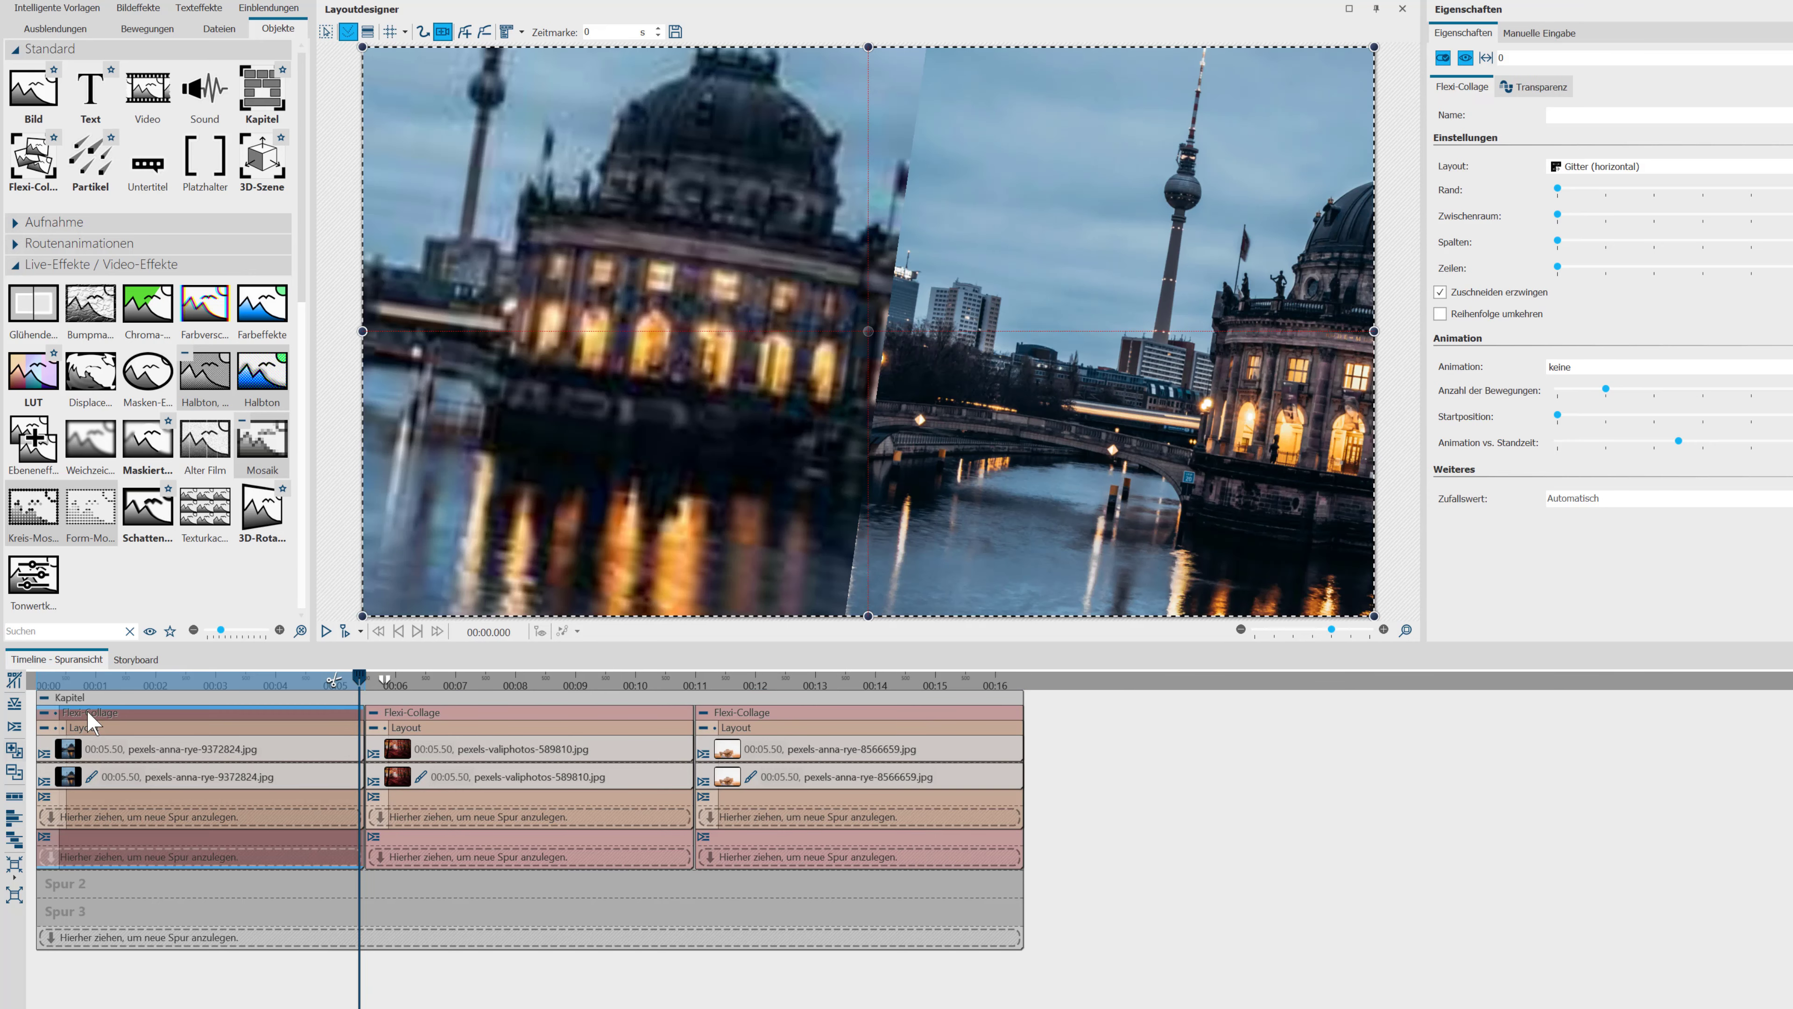
{"action": "left_click", "coordinate": [325, 632]}
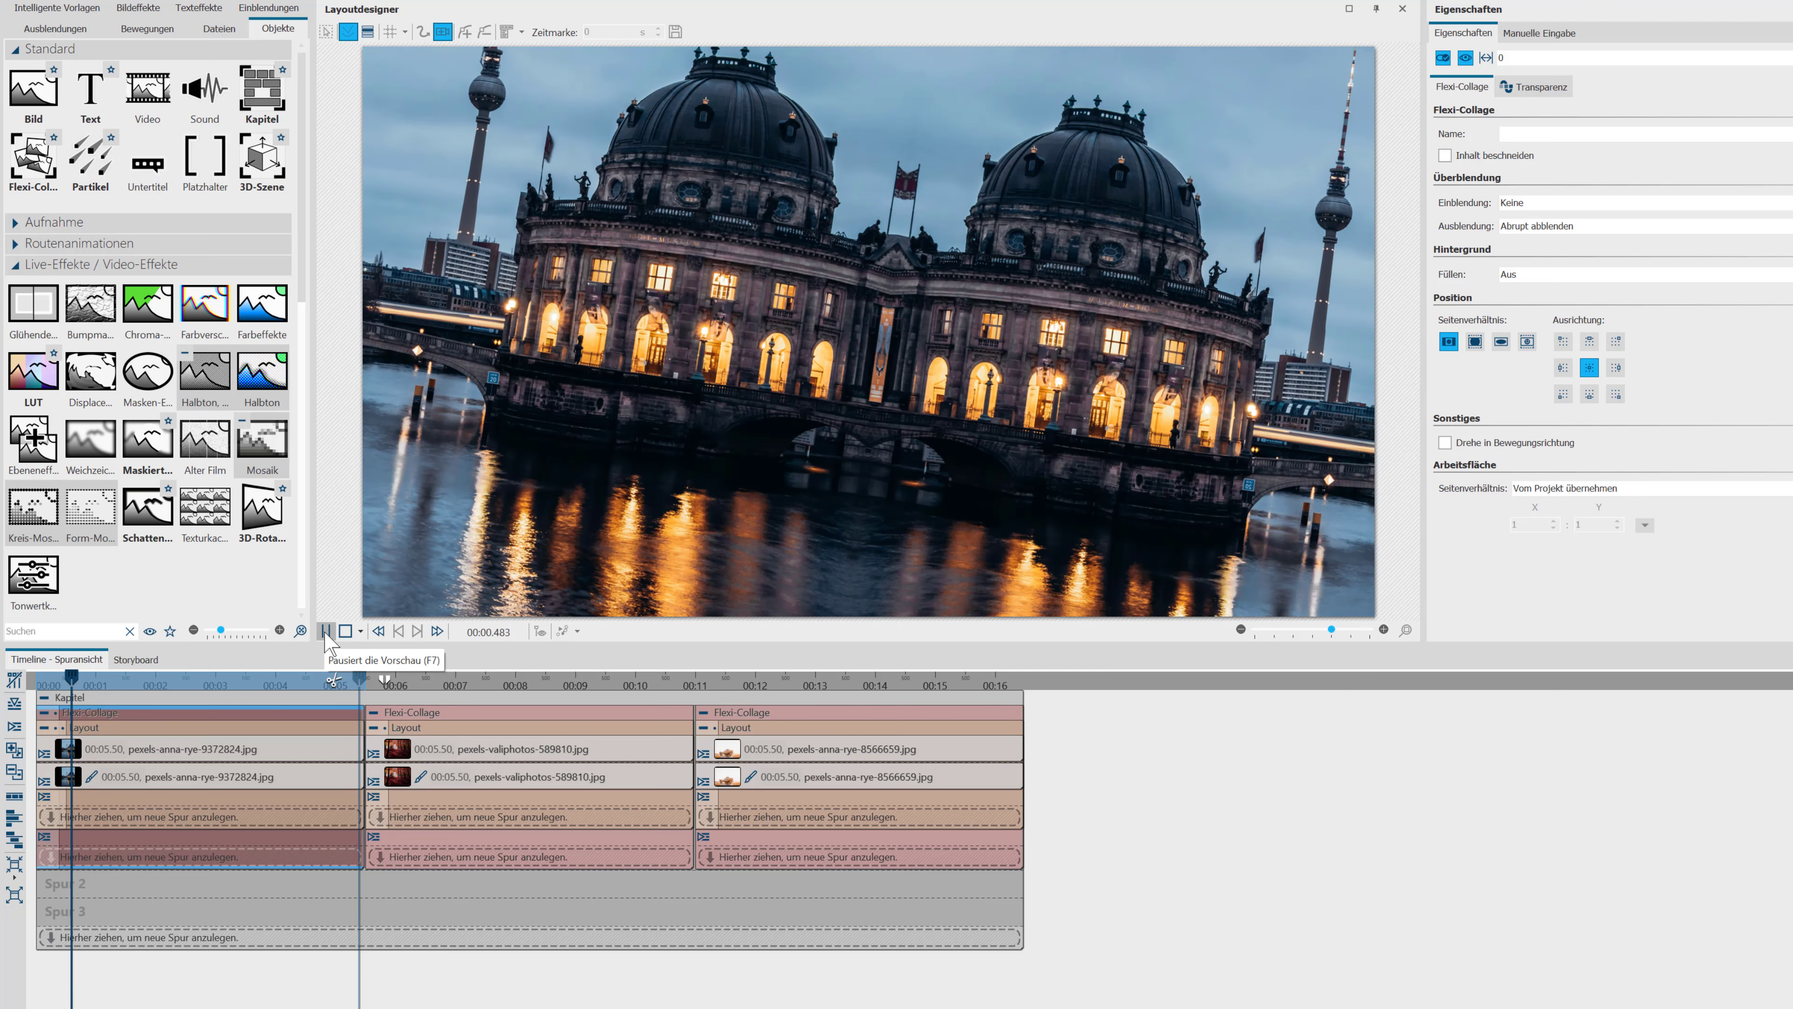
{"action": "left_click", "coordinate": [326, 632]}
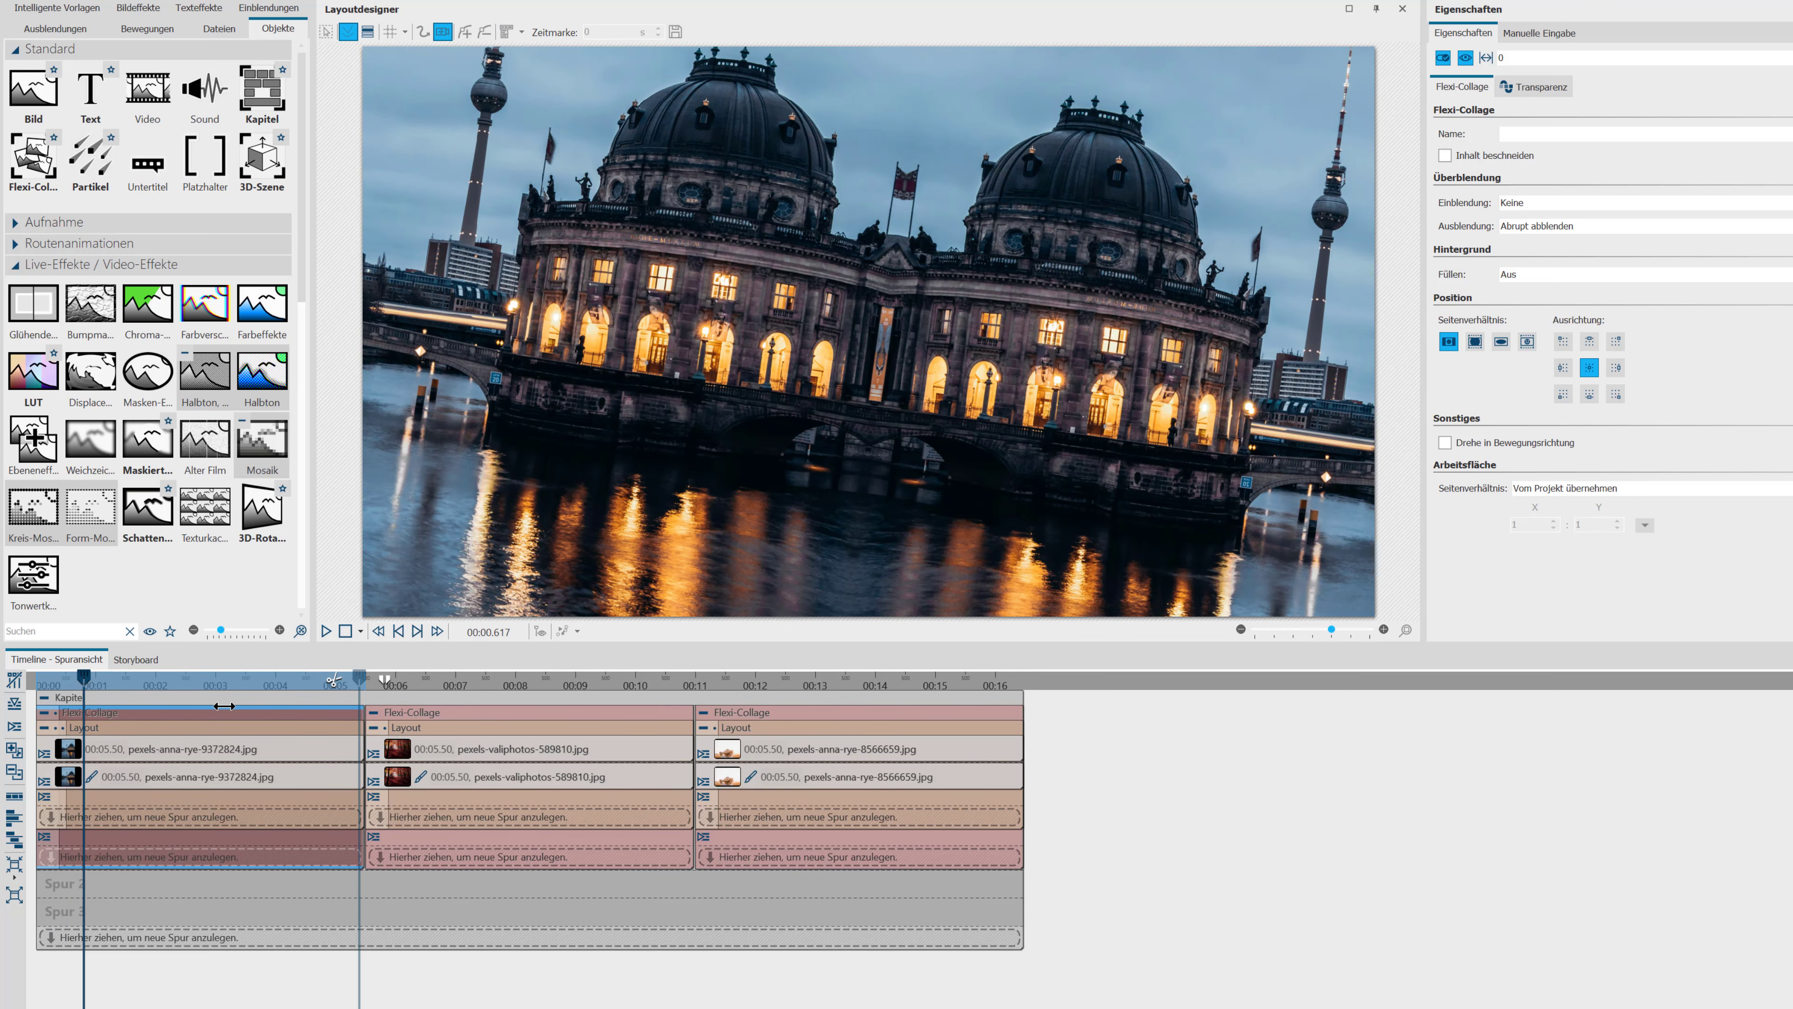
{"action": "mouse_move", "coordinate": [86, 684]}
{"action": "left_mouse_down"}
{"action": "mouse_move", "coordinate": [219, 679]}
{"action": "mouse_move", "coordinate": [112, 693]}
{"action": "left_mouse_up"}
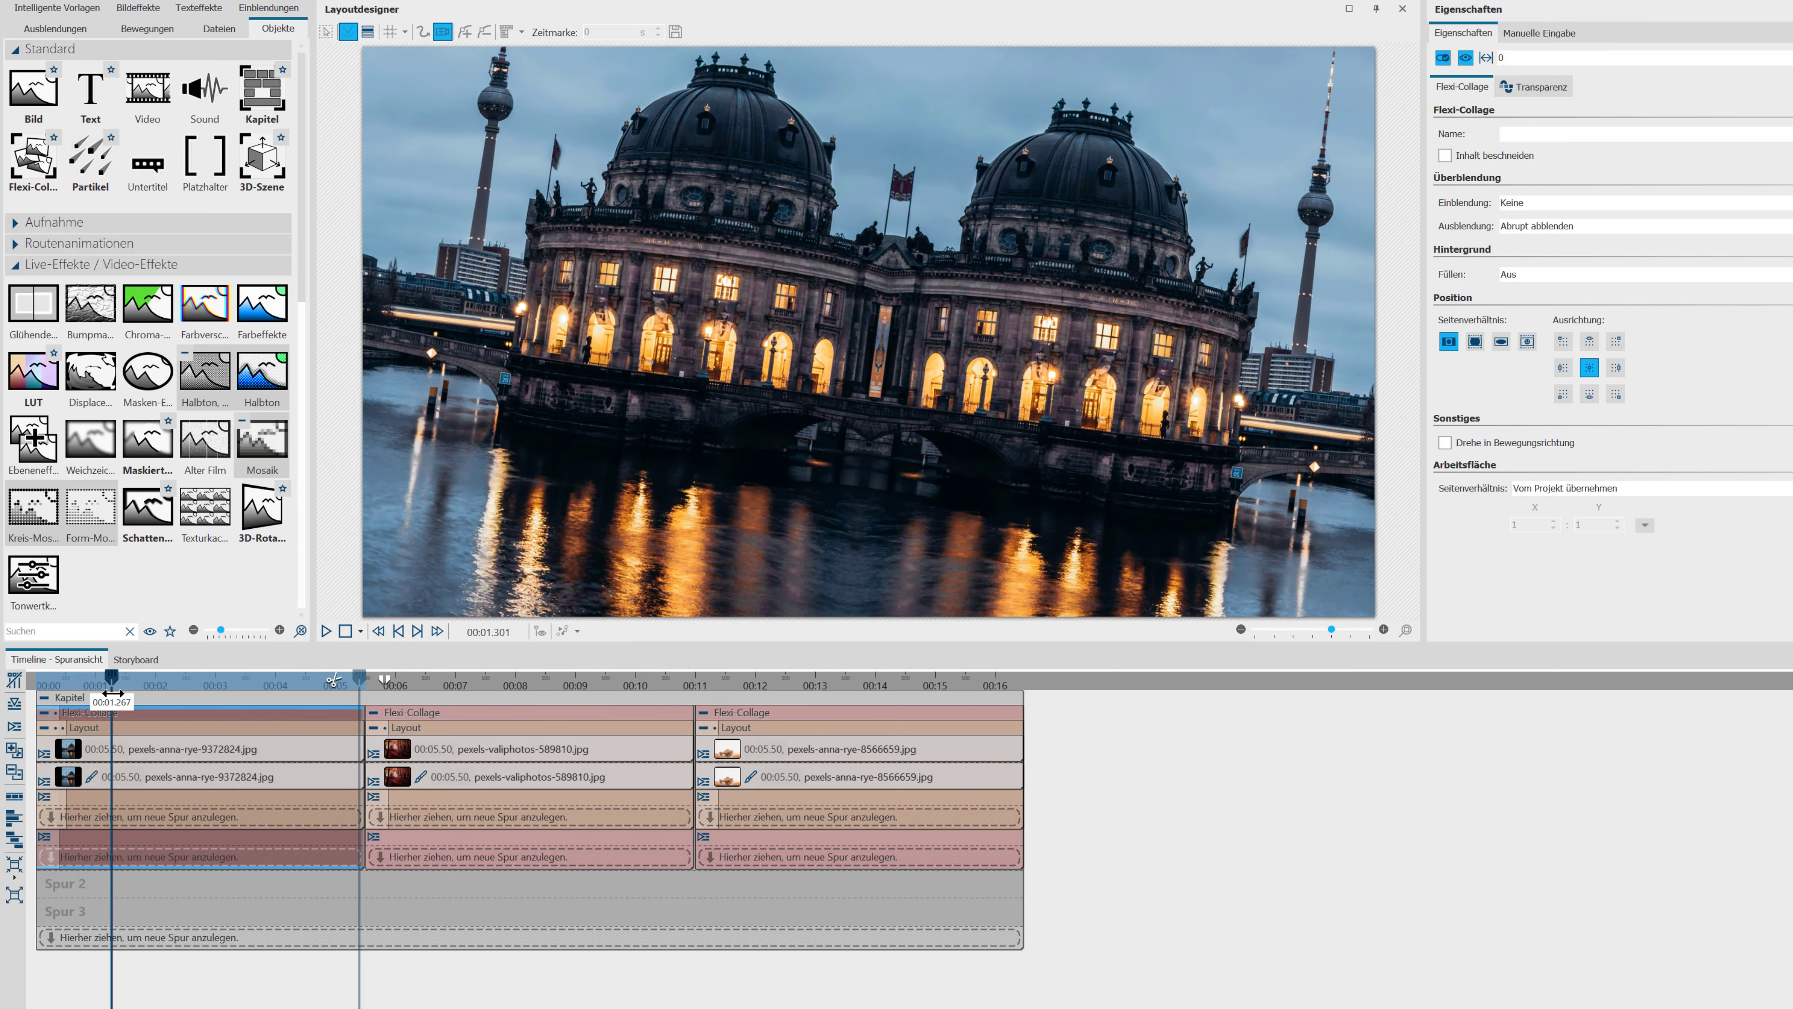
{"action": "left_click_drag", "start_coordinate": [112, 693], "coordinate": [998, 759]}
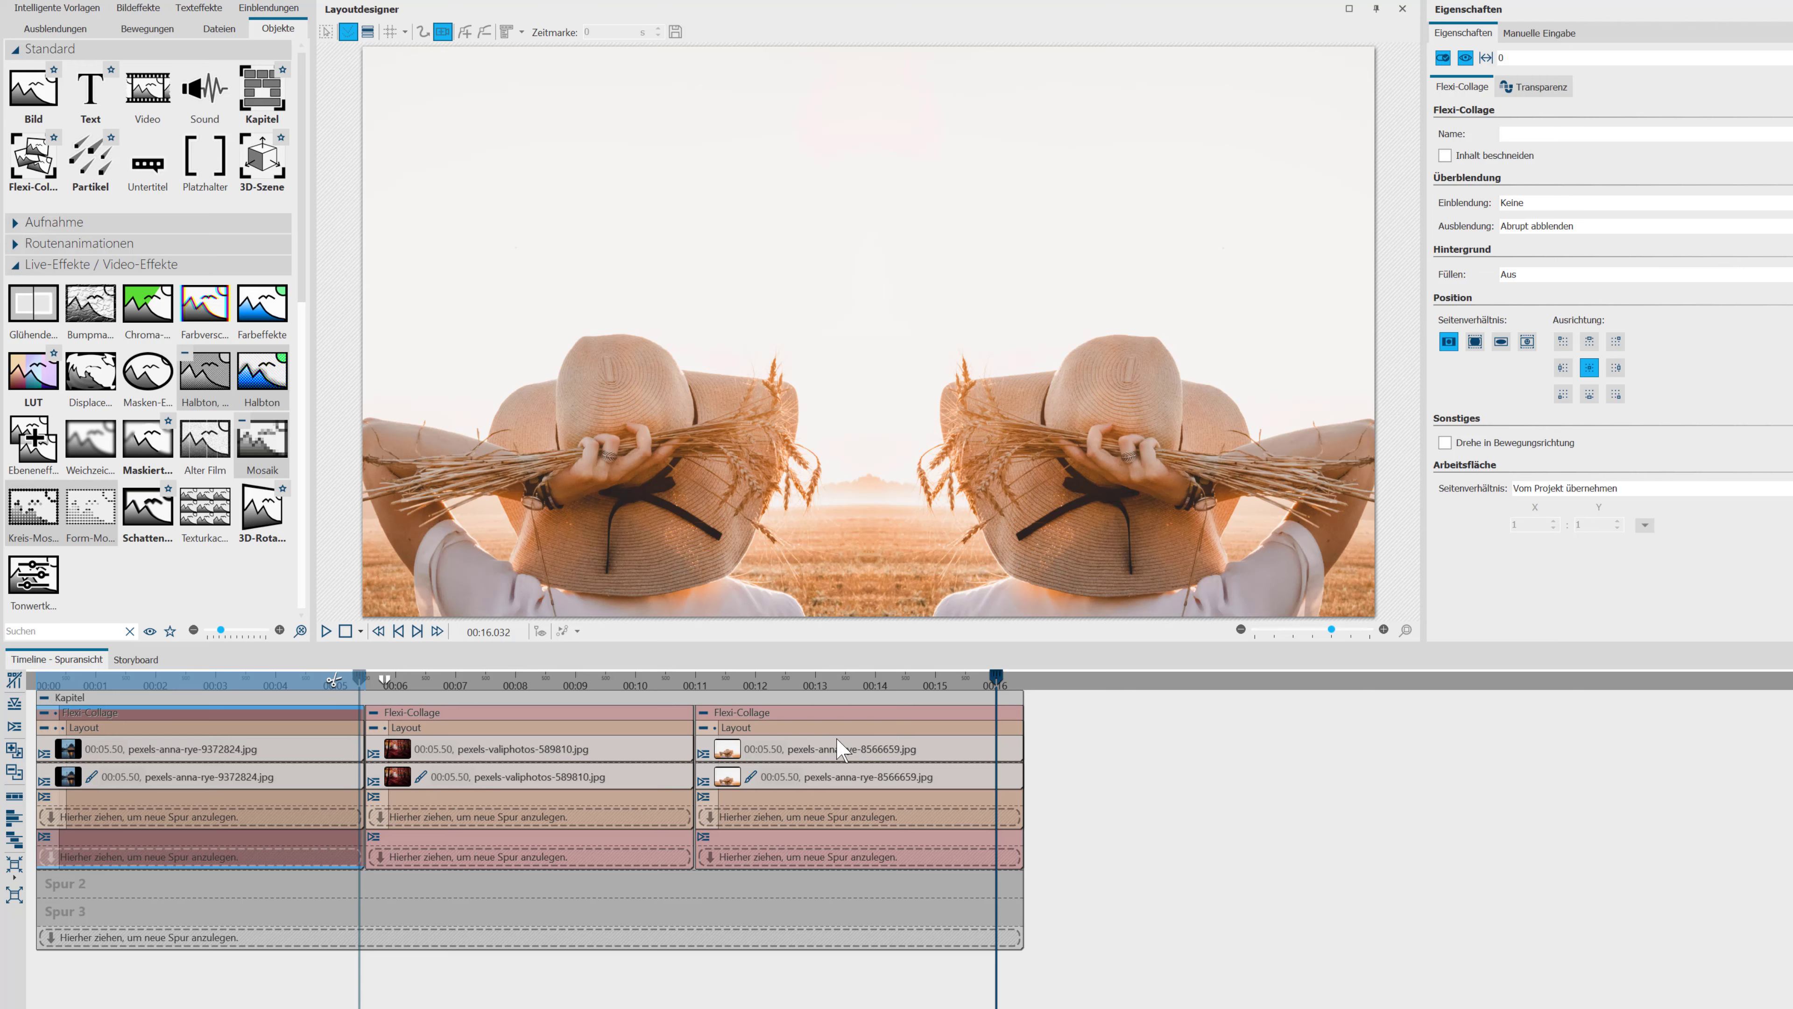
{"action": "left_click", "coordinate": [217, 732]}
{"action": "left_click", "coordinate": [217, 731]}
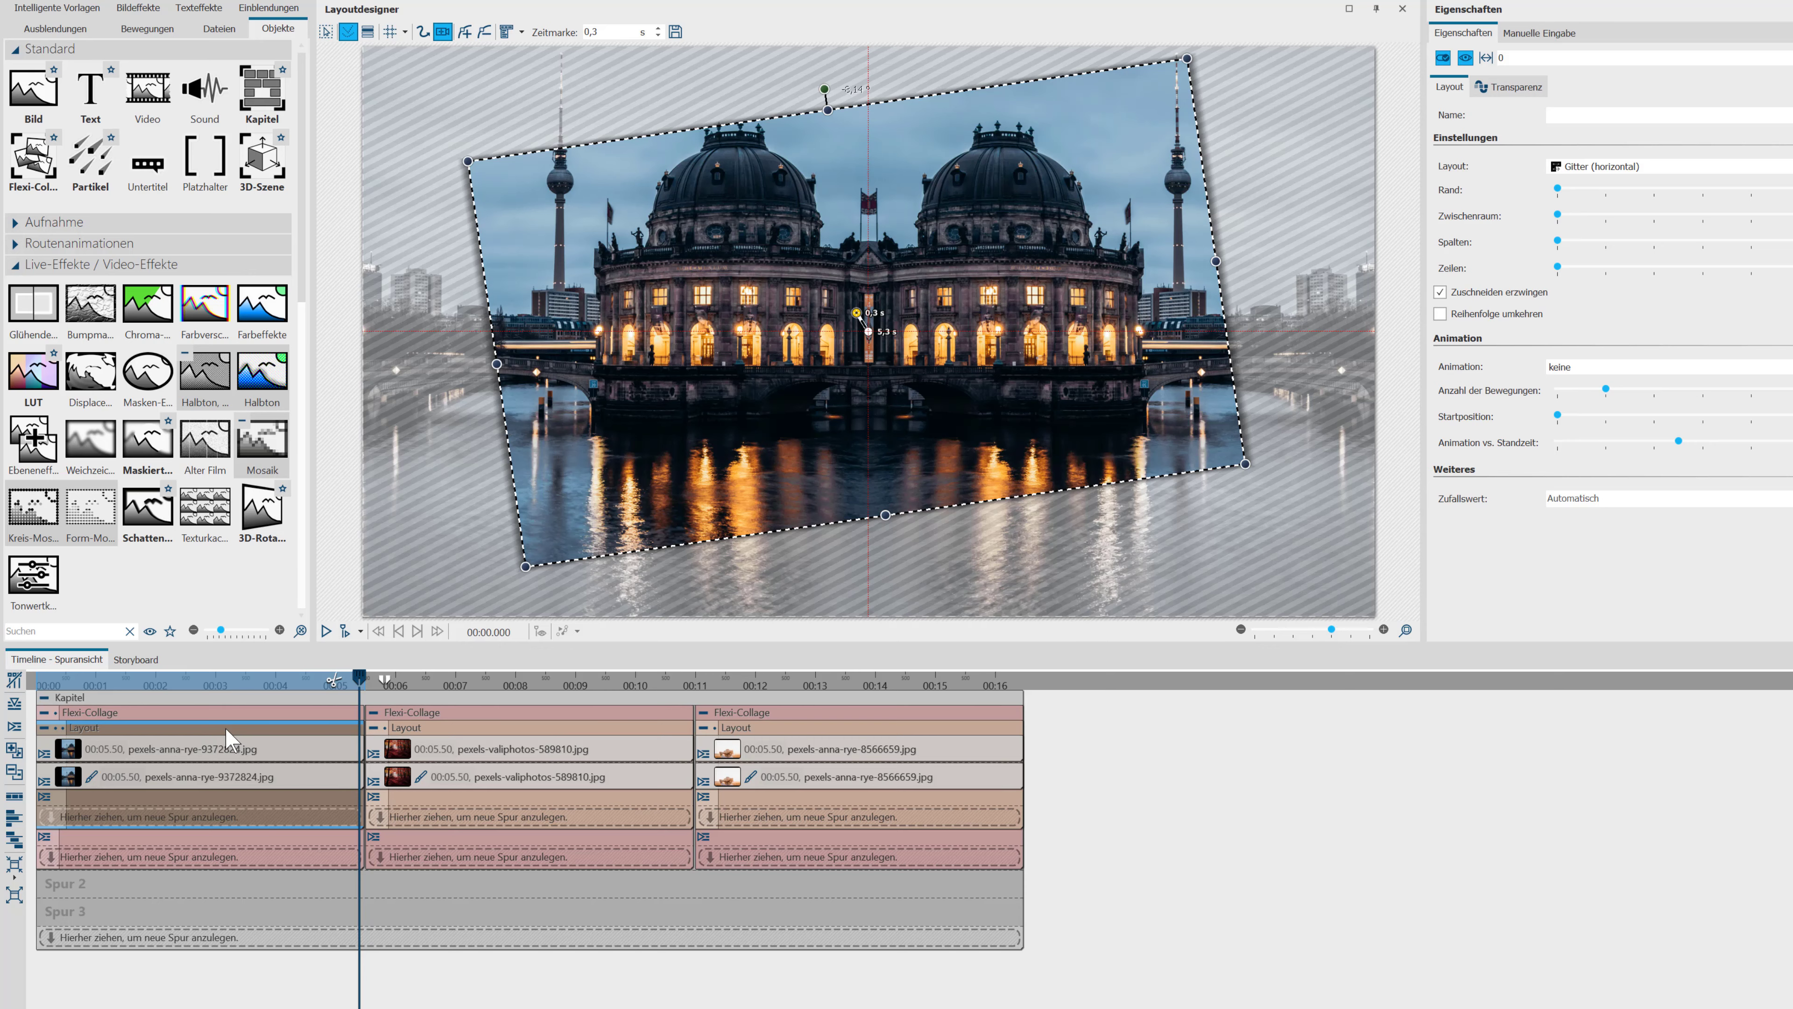
Delete the whole chapter from the timeline and add a Layout object effect to the emptied project
{"action": "left_click", "coordinate": [232, 695]}
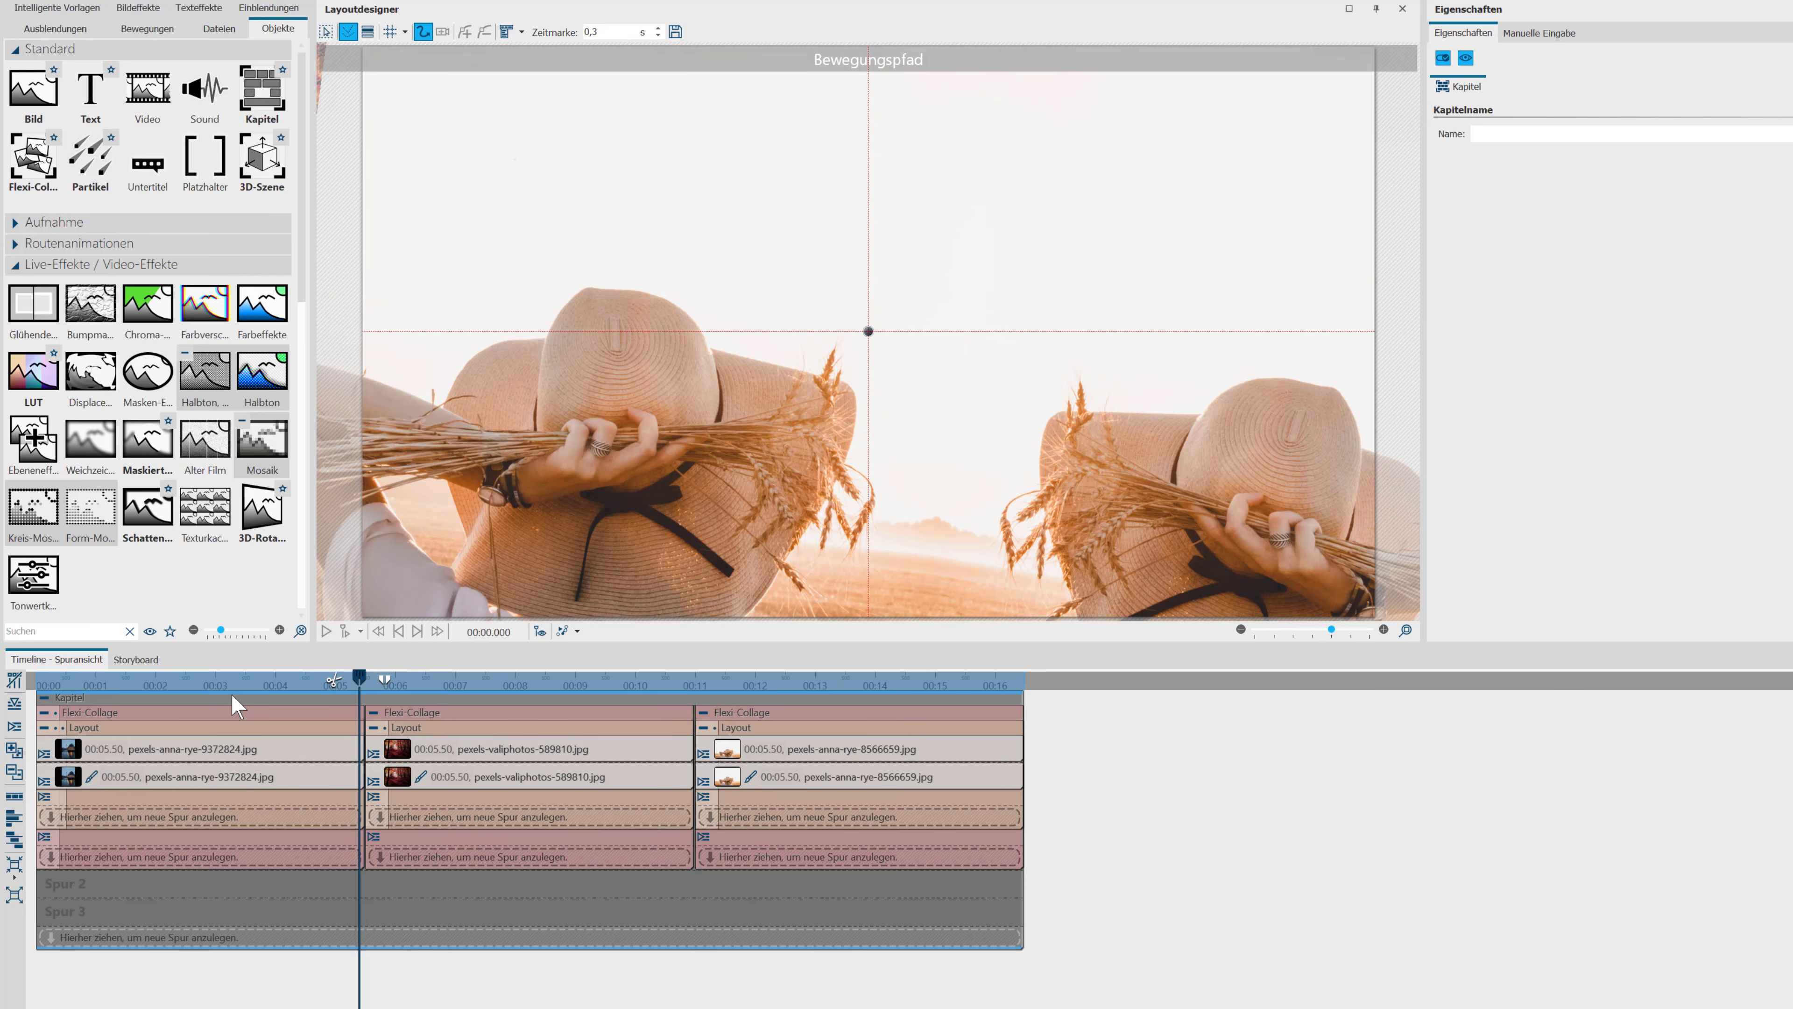
{"action": "key", "text": "Delete"}
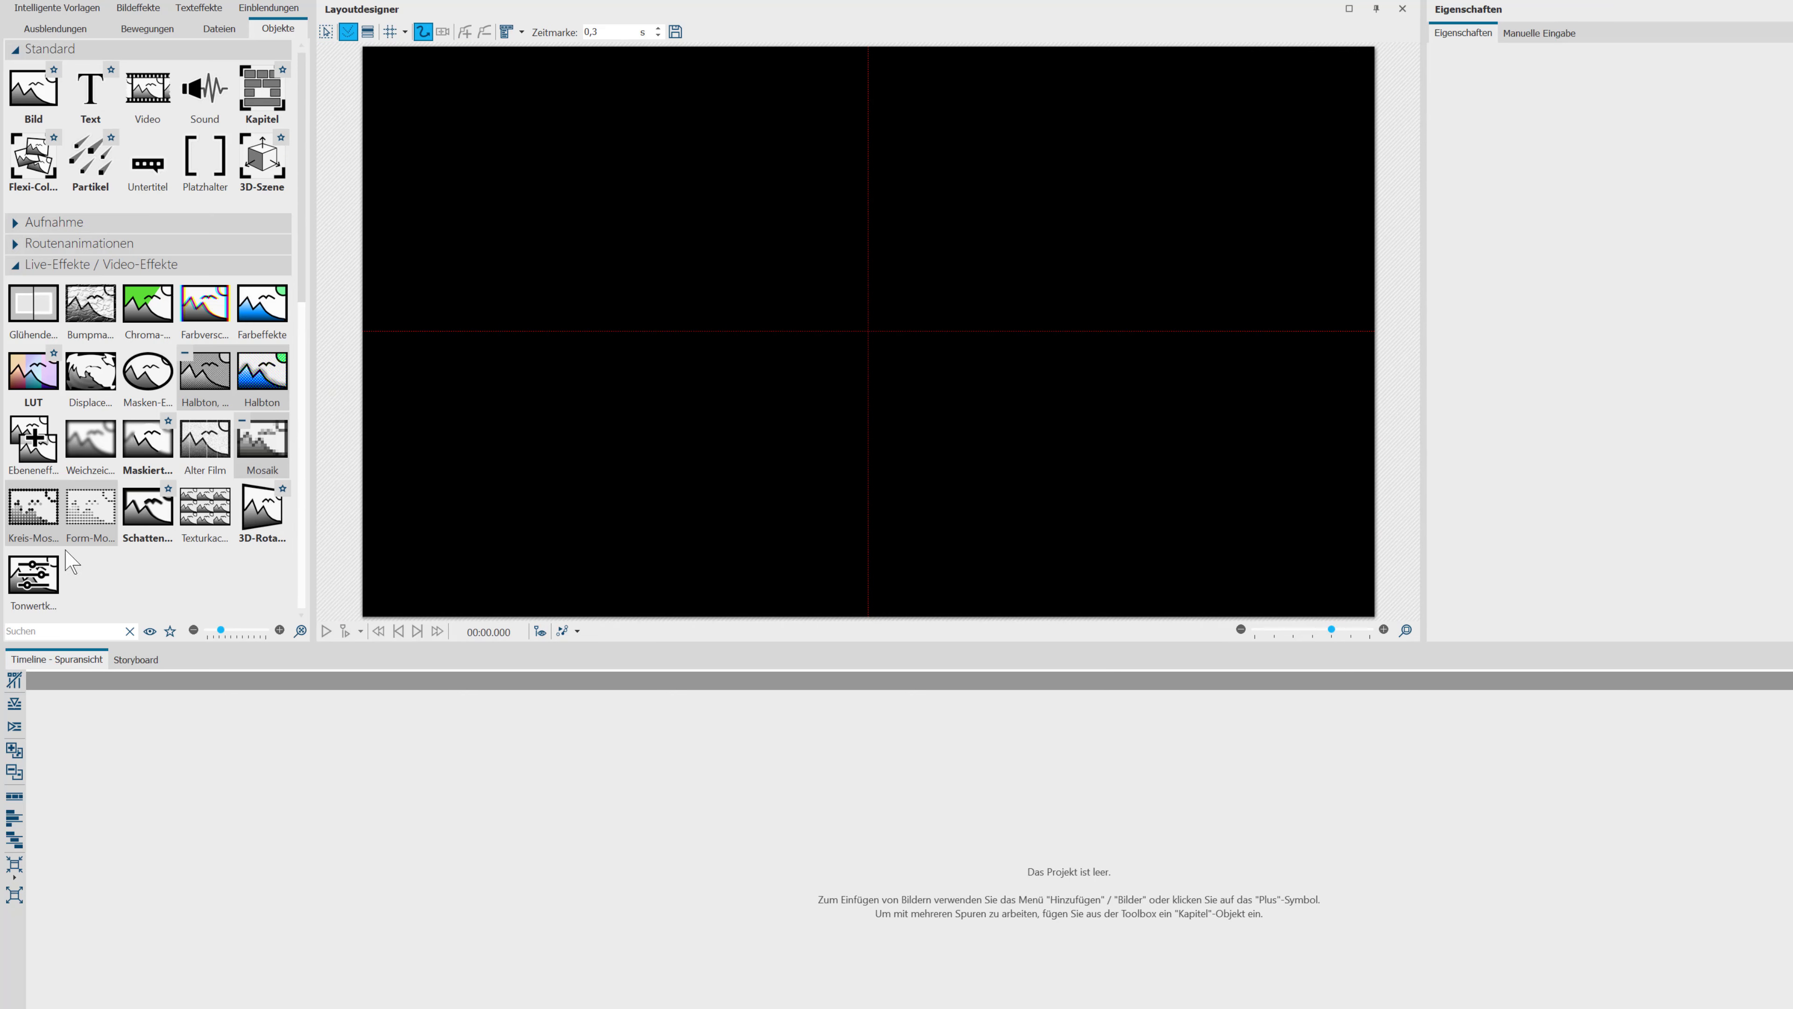
{"action": "scroll", "coordinate": [106, 558], "scroll_direction": "down", "scroll_amount": 2}
{"action": "scroll", "coordinate": [109, 558], "scroll_direction": "down", "scroll_amount": 2}
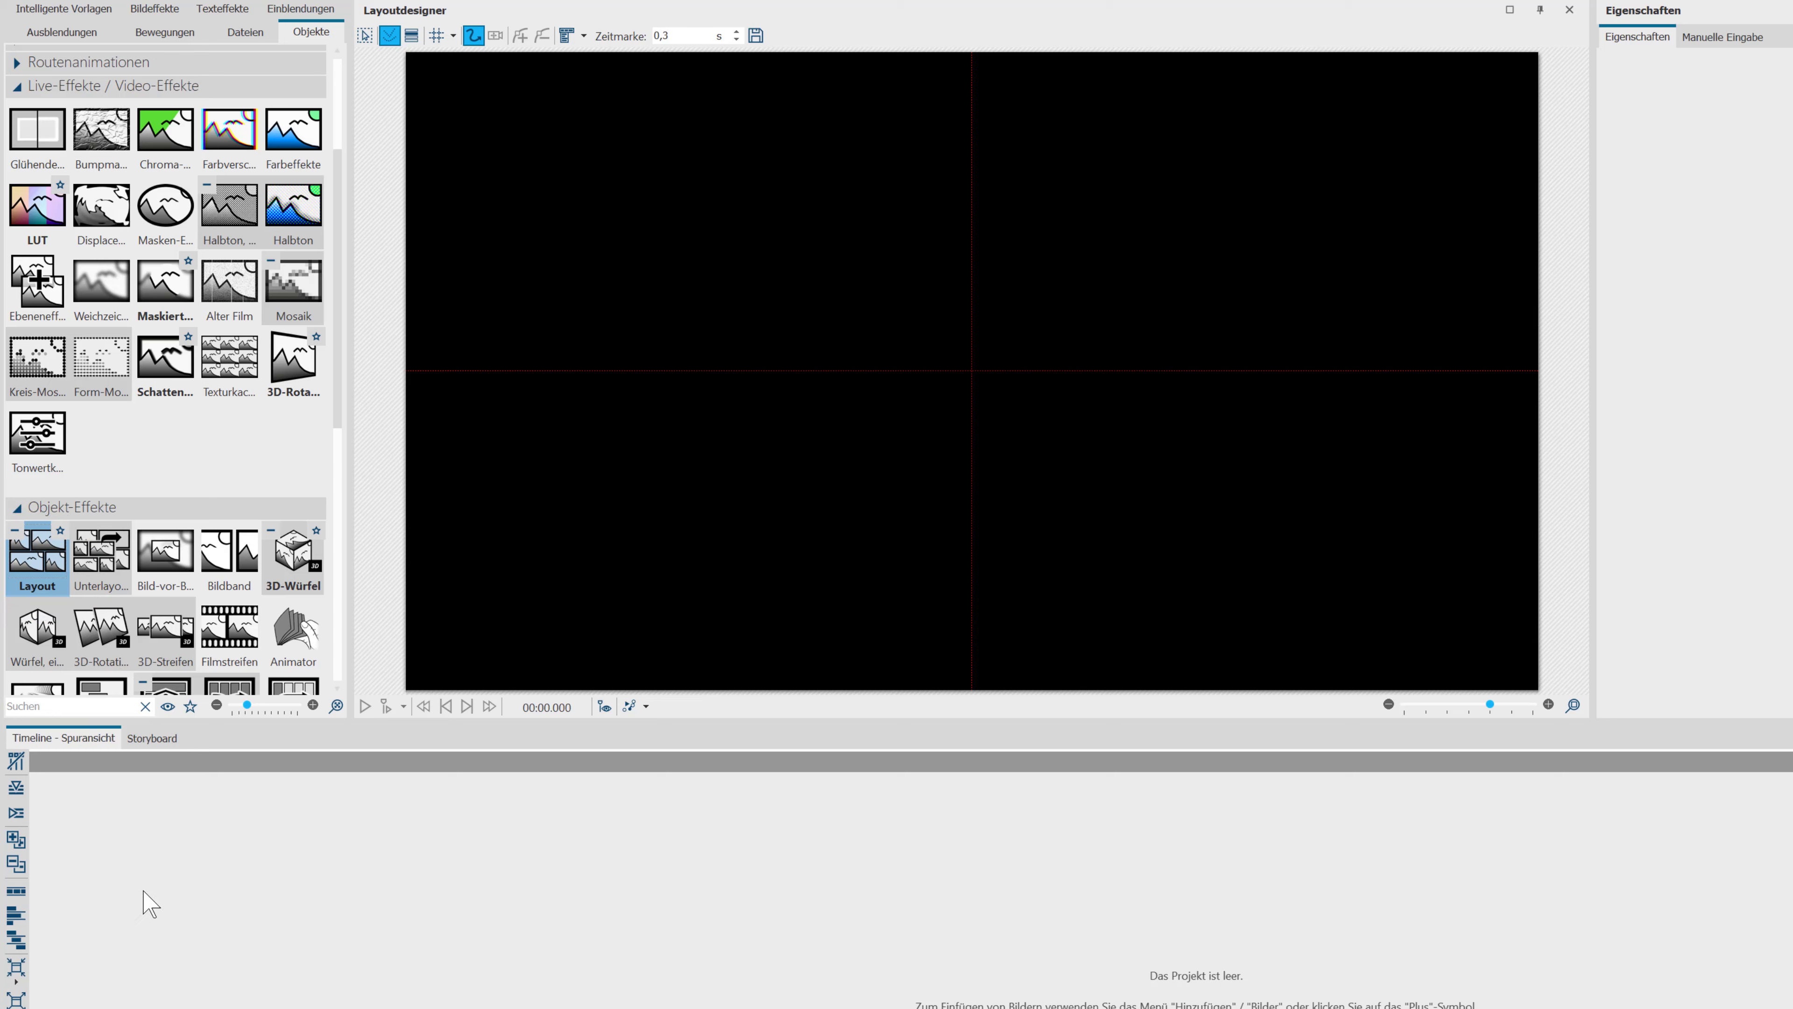
{"action": "left_click_drag", "start_coordinate": [151, 905], "coordinate": [148, 823]}
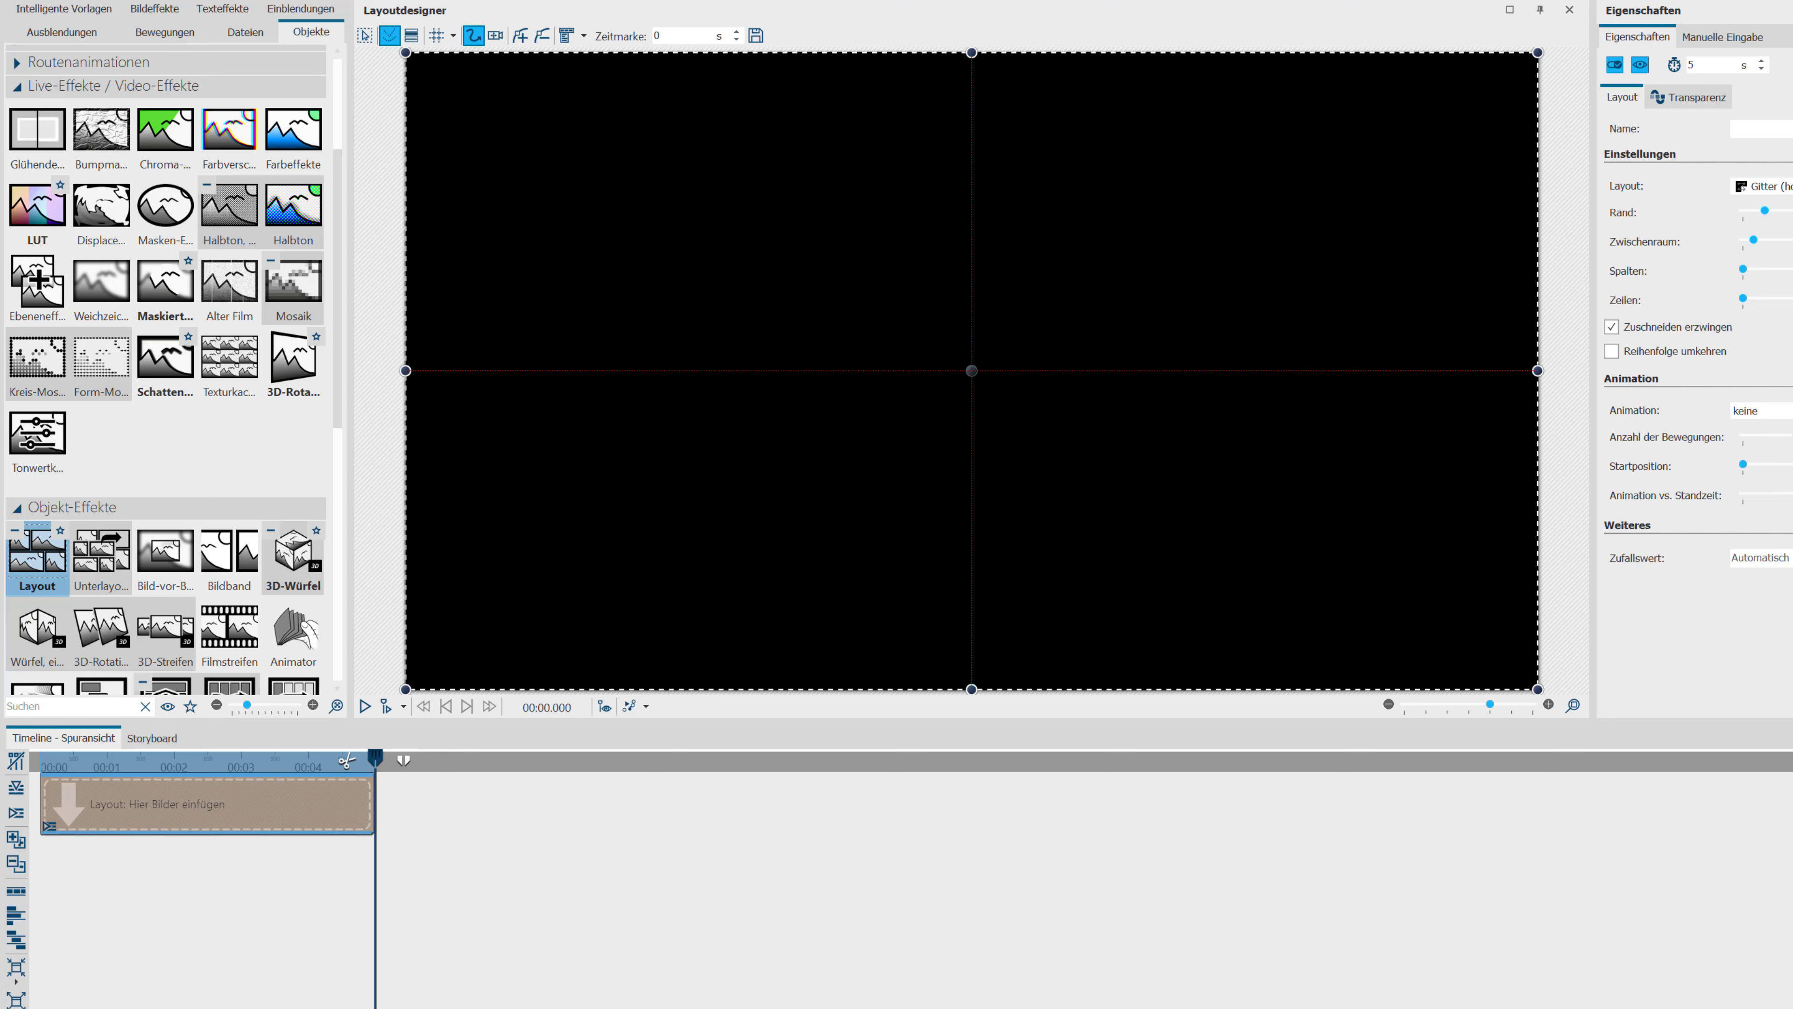
Insert pexels-anna-rye-9372824.jpg from the pexel\Drehung folder into the Layout object
{"action": "left_click", "coordinate": [258, 34]}
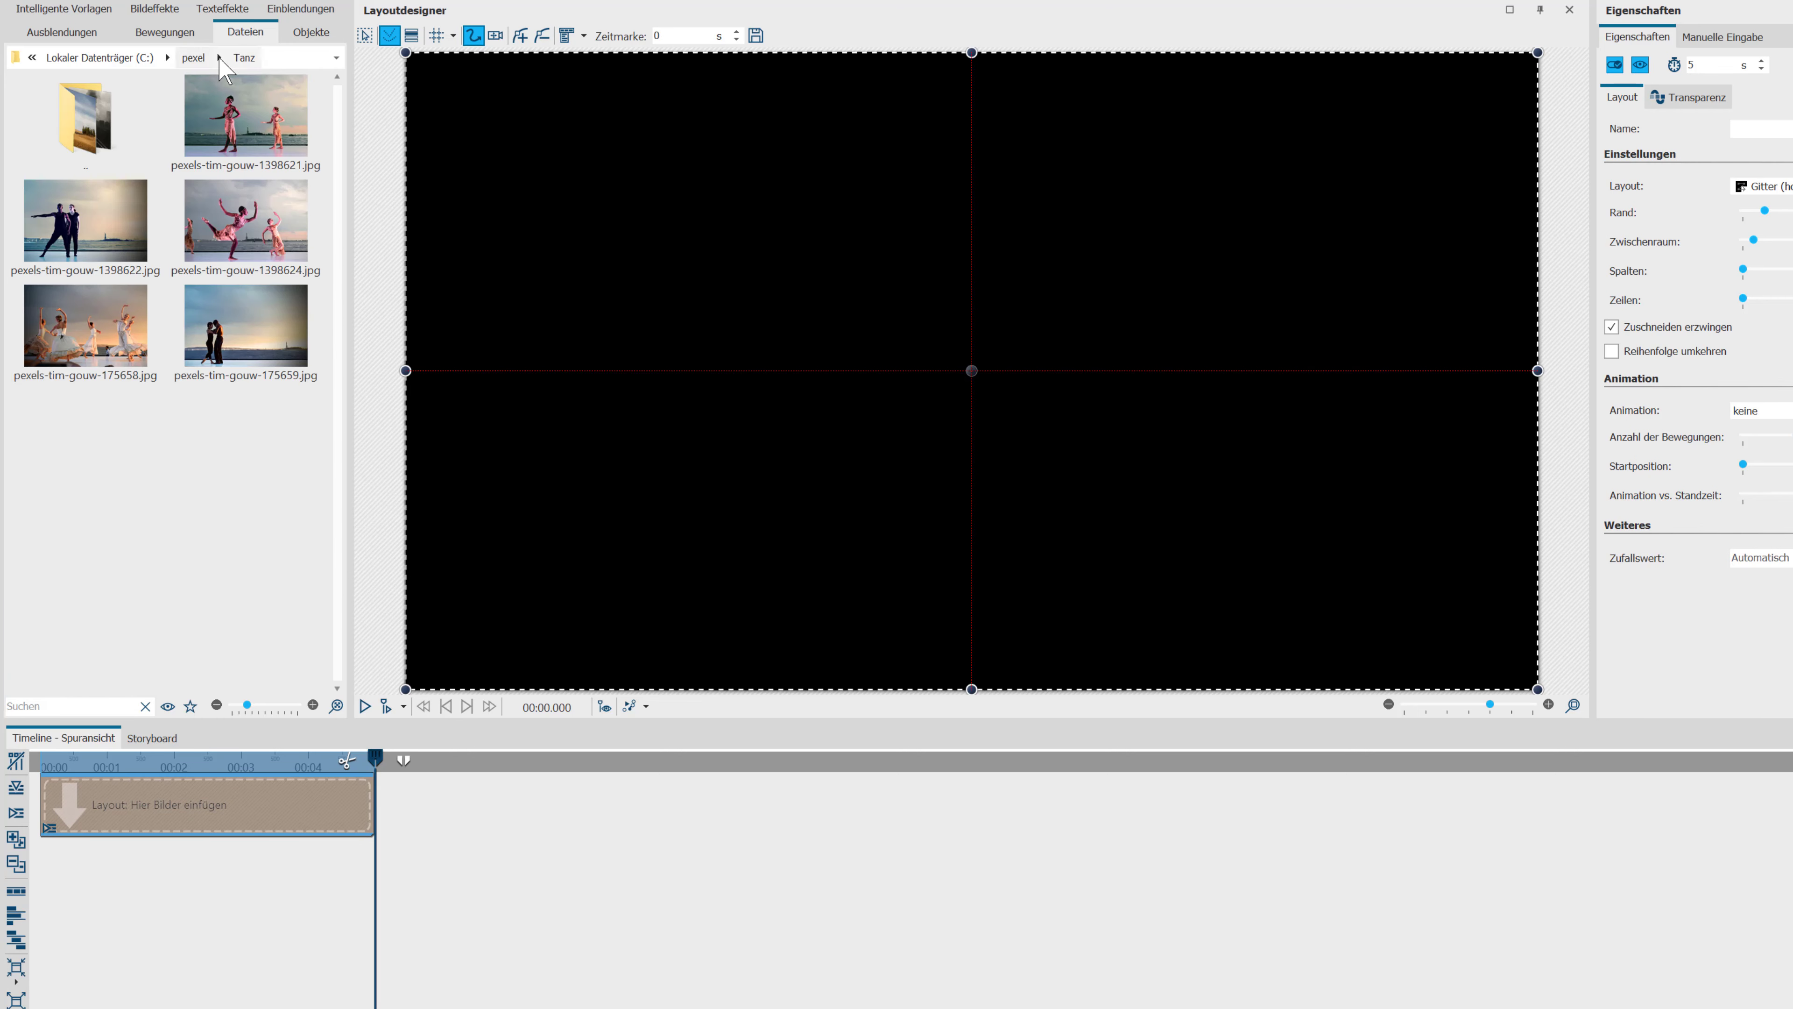
{"action": "left_click", "coordinate": [219, 58]}
{"action": "left_click", "coordinate": [218, 59]}
{"action": "left_click", "coordinate": [211, 61]}
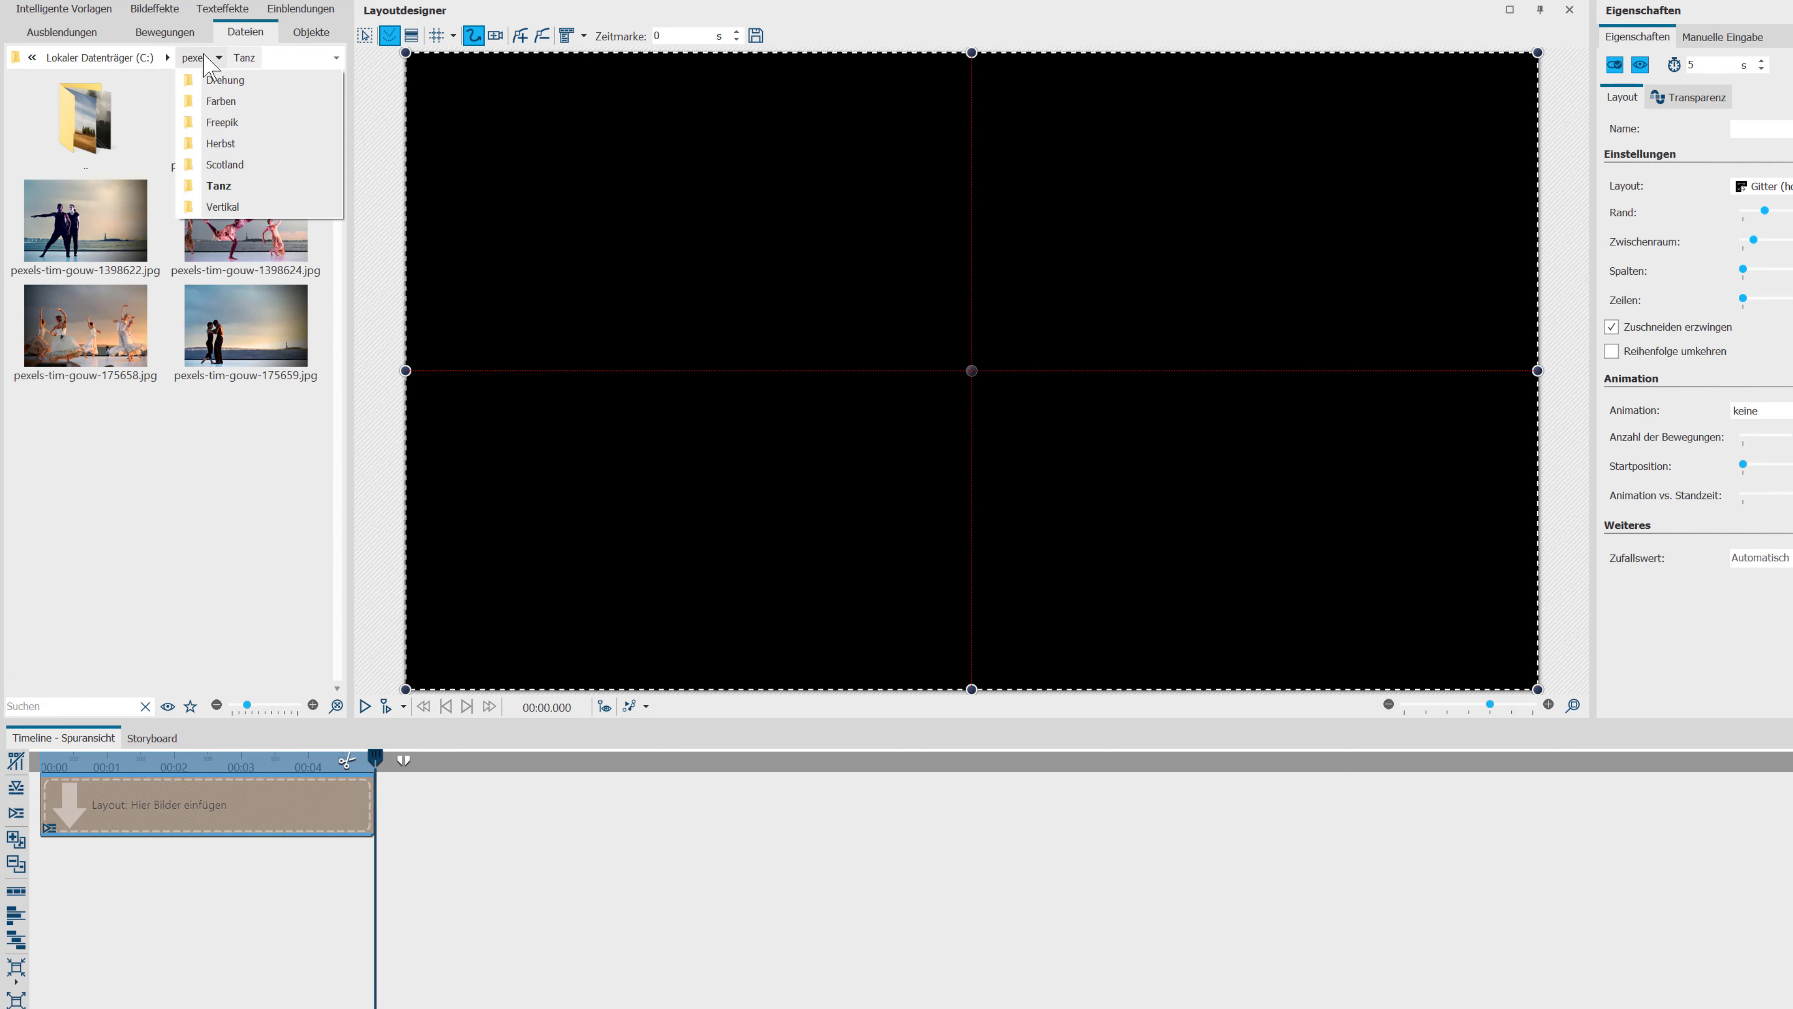
{"action": "left_click", "coordinate": [220, 80]}
{"action": "left_click_drag", "start_coordinate": [248, 224], "coordinate": [126, 813]}
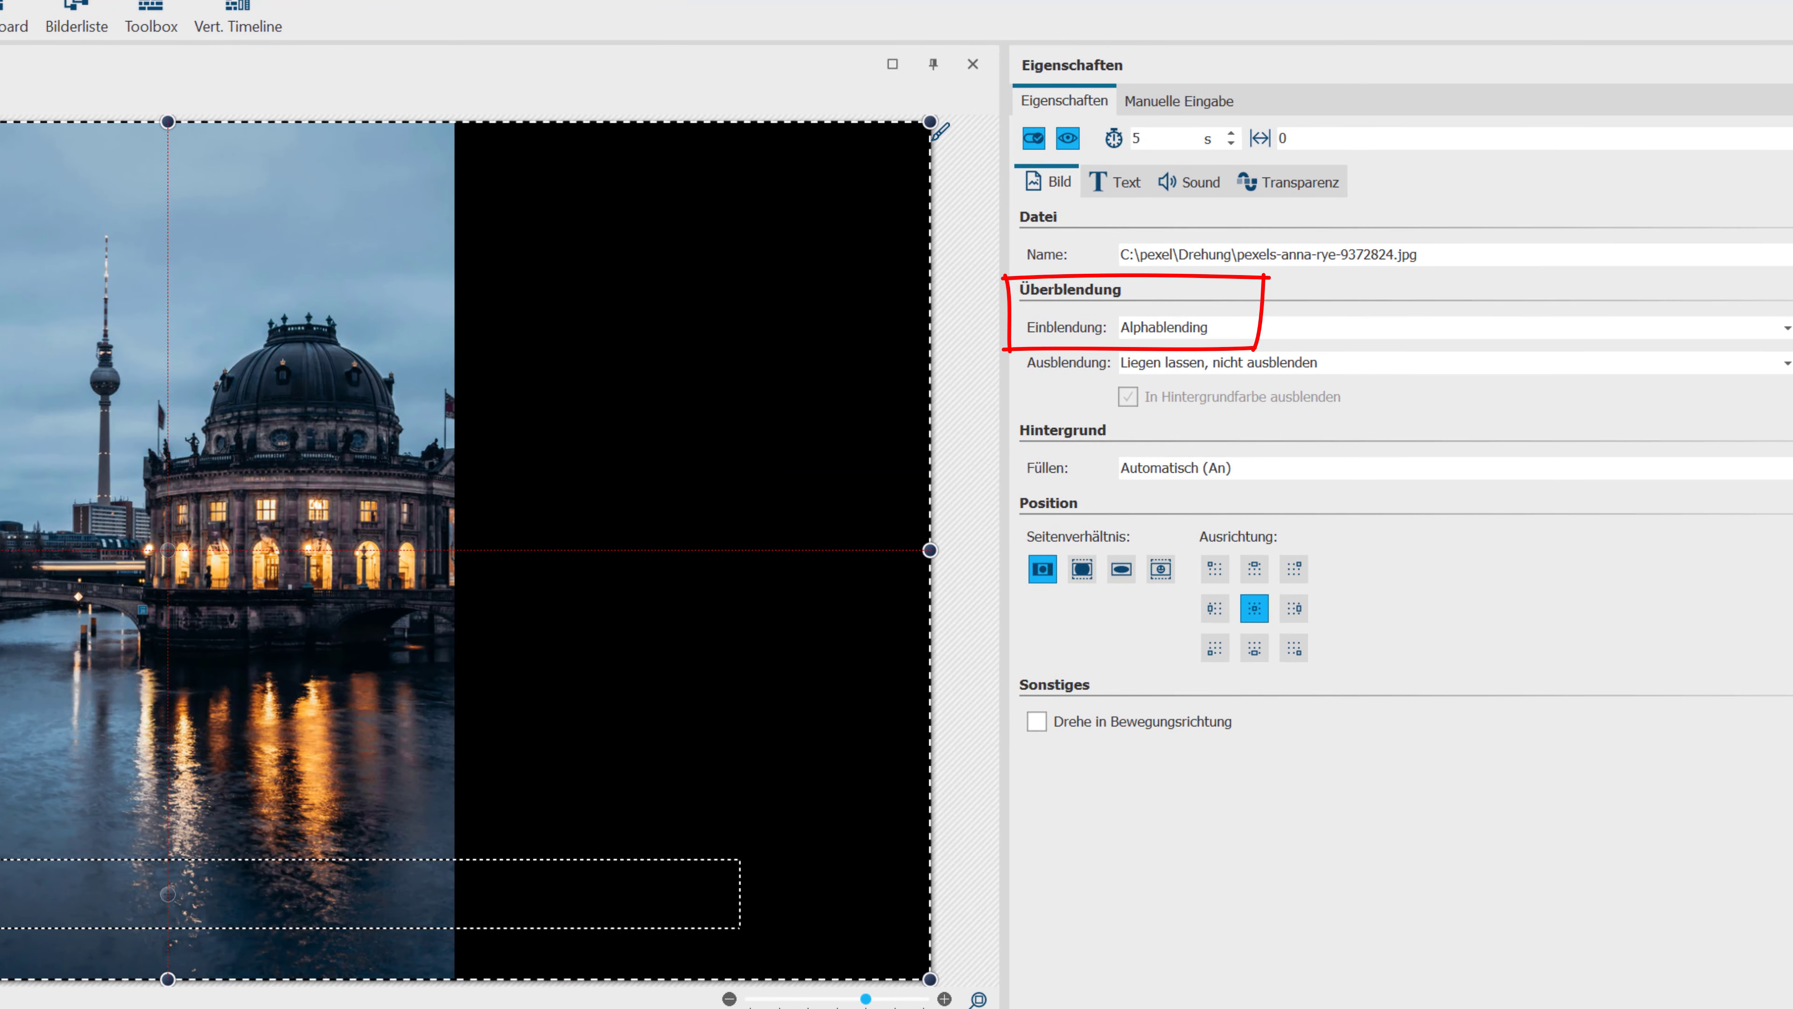
Set the inserted image's fade-in transition (Einblendung) to Keine
{"action": "left_click", "coordinate": [1162, 331]}
{"action": "left_click", "coordinate": [1157, 434]}
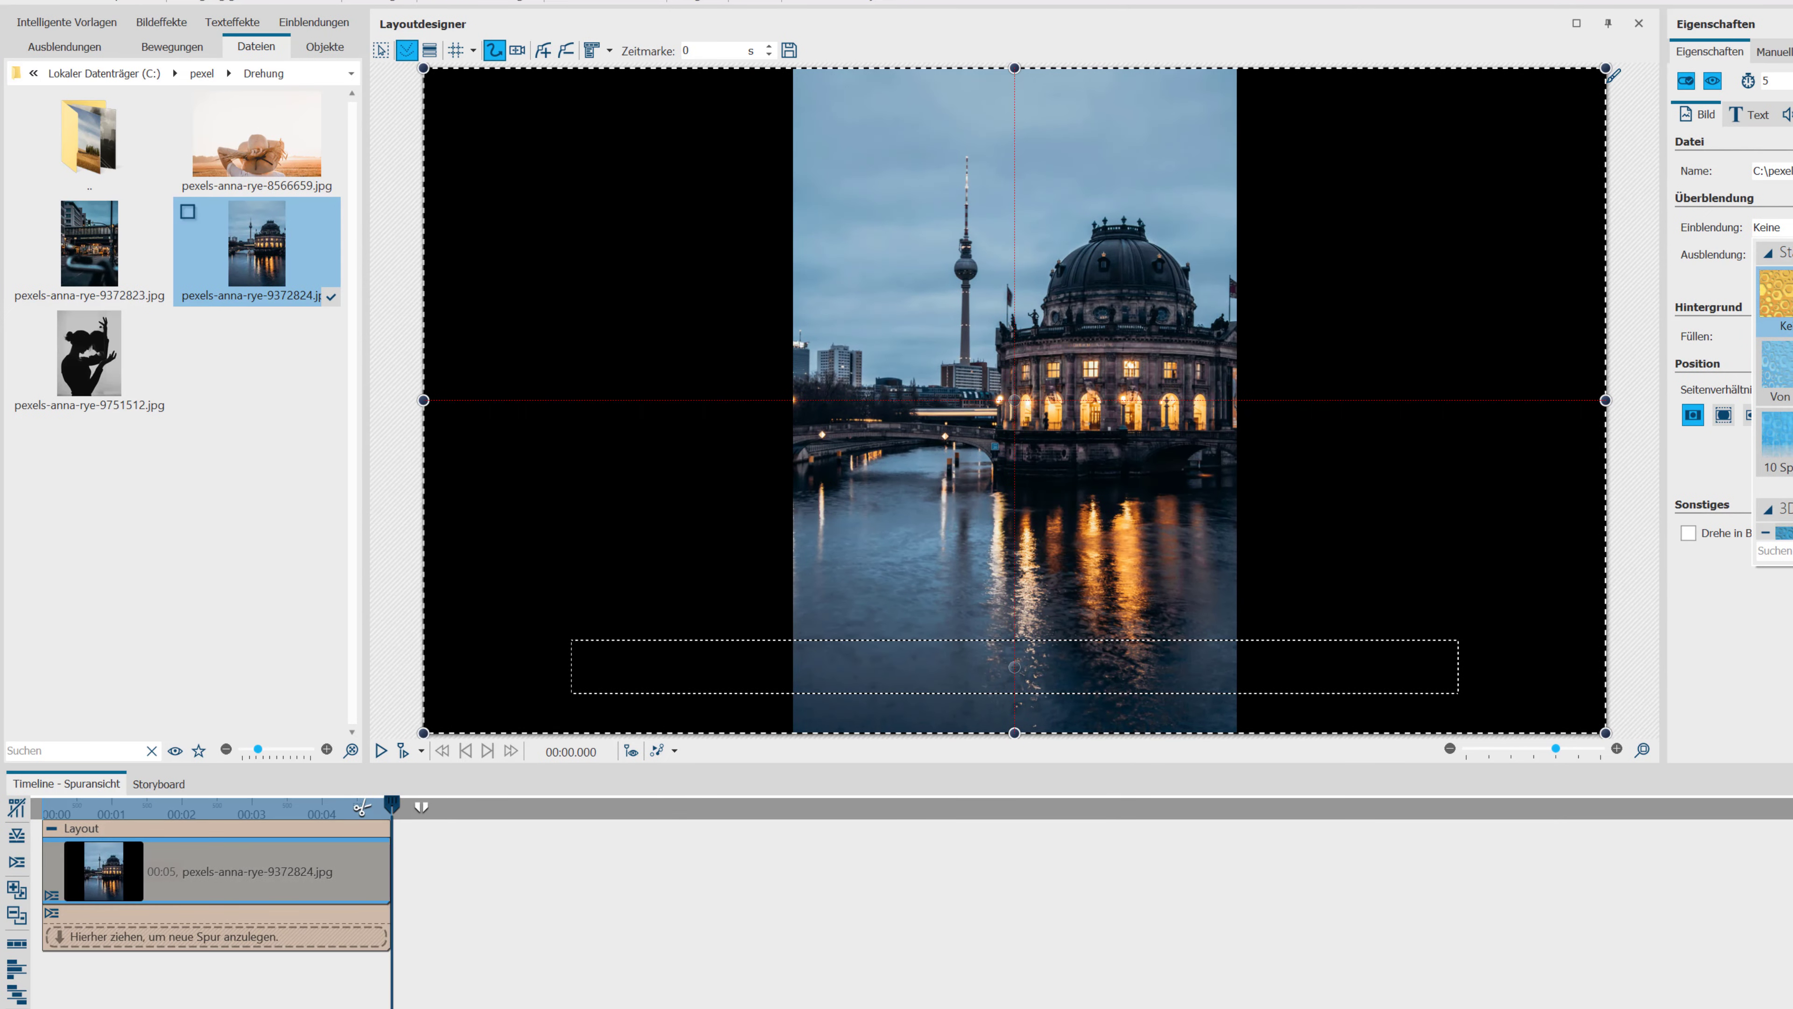
{"action": "left_click", "coordinate": [164, 879]}
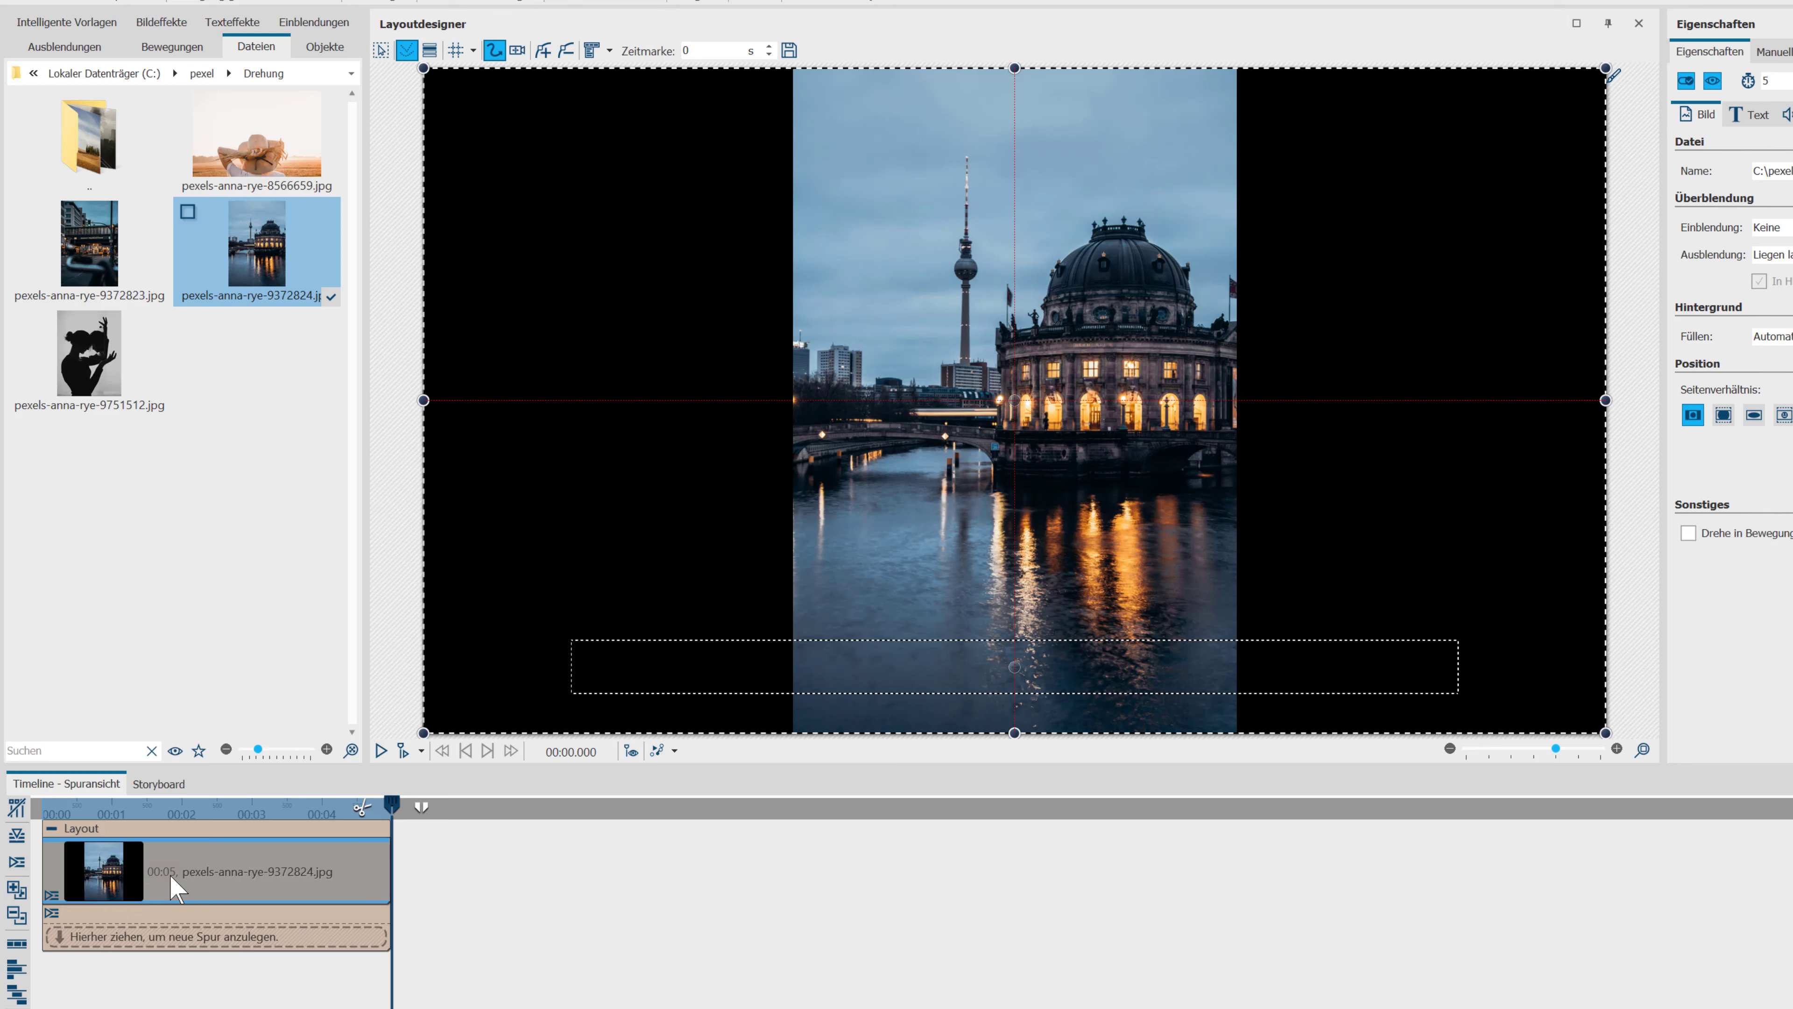
Duplicate the image onto a second track inside the Layout and set the duration of both images to 10 s
{"action": "key", "text": "ctrl"}
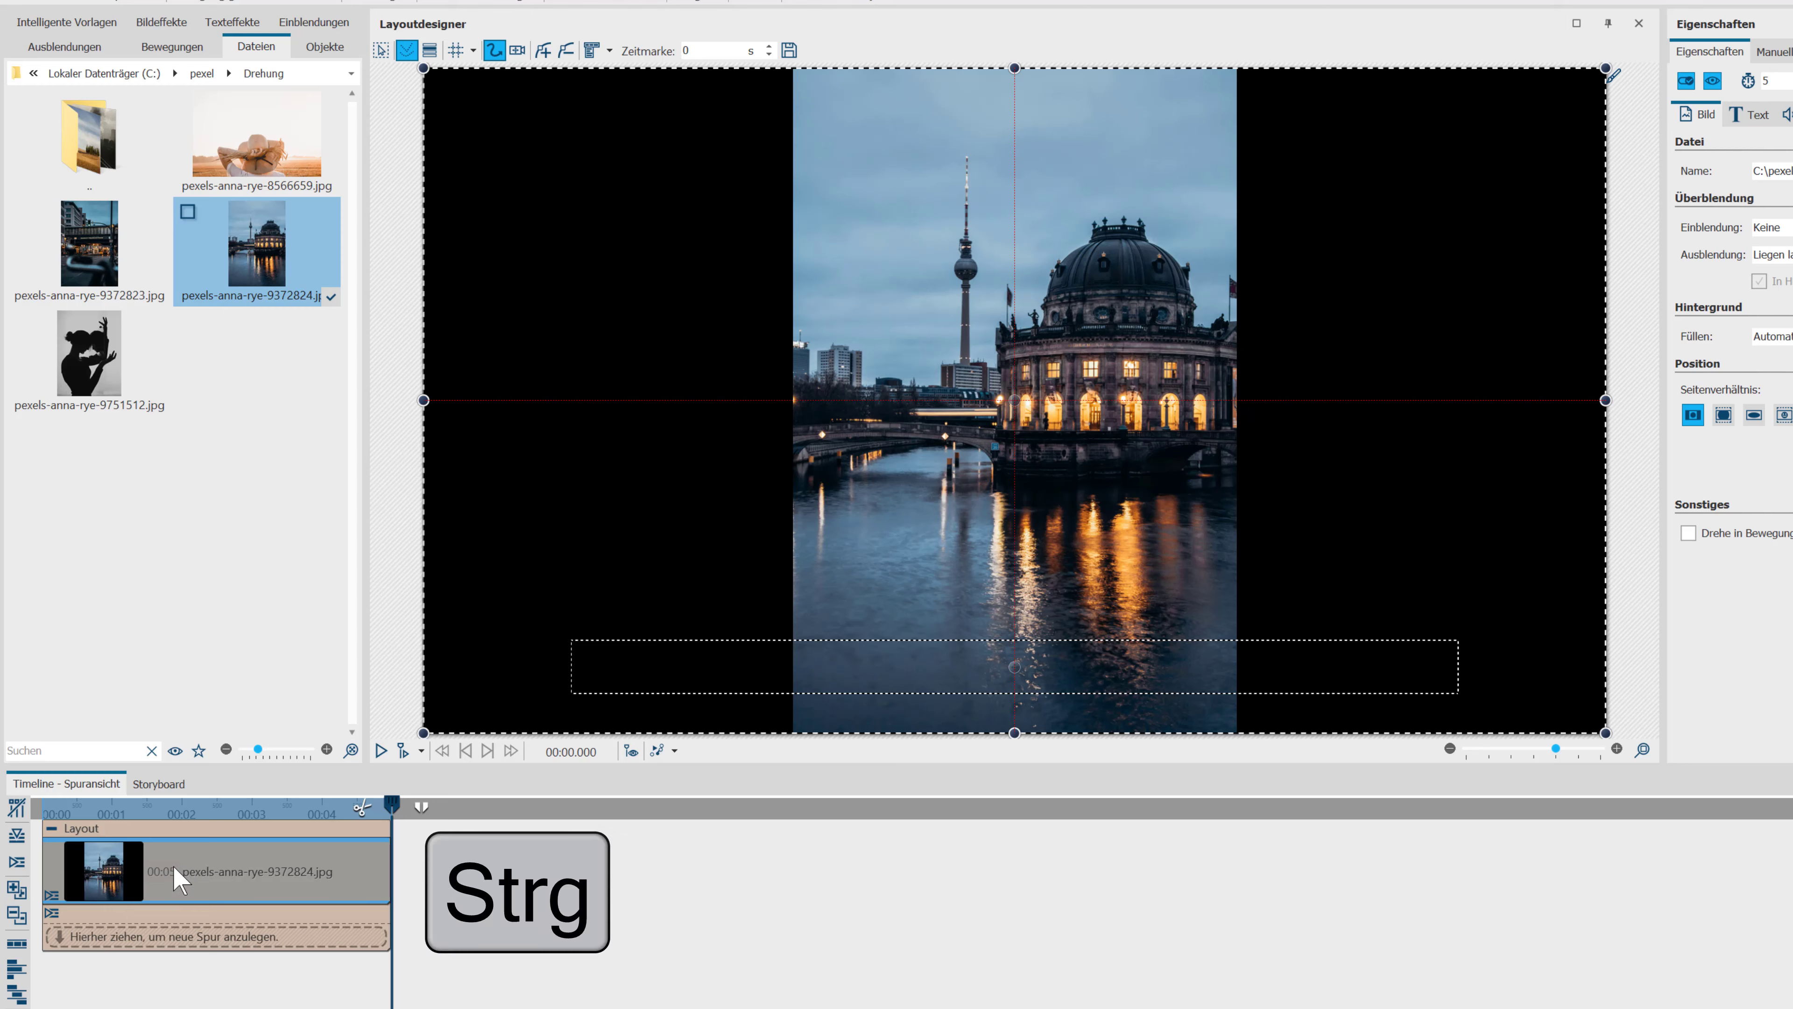
{"action": "left_click_drag", "start_coordinate": [175, 877], "coordinate": [78, 947]}
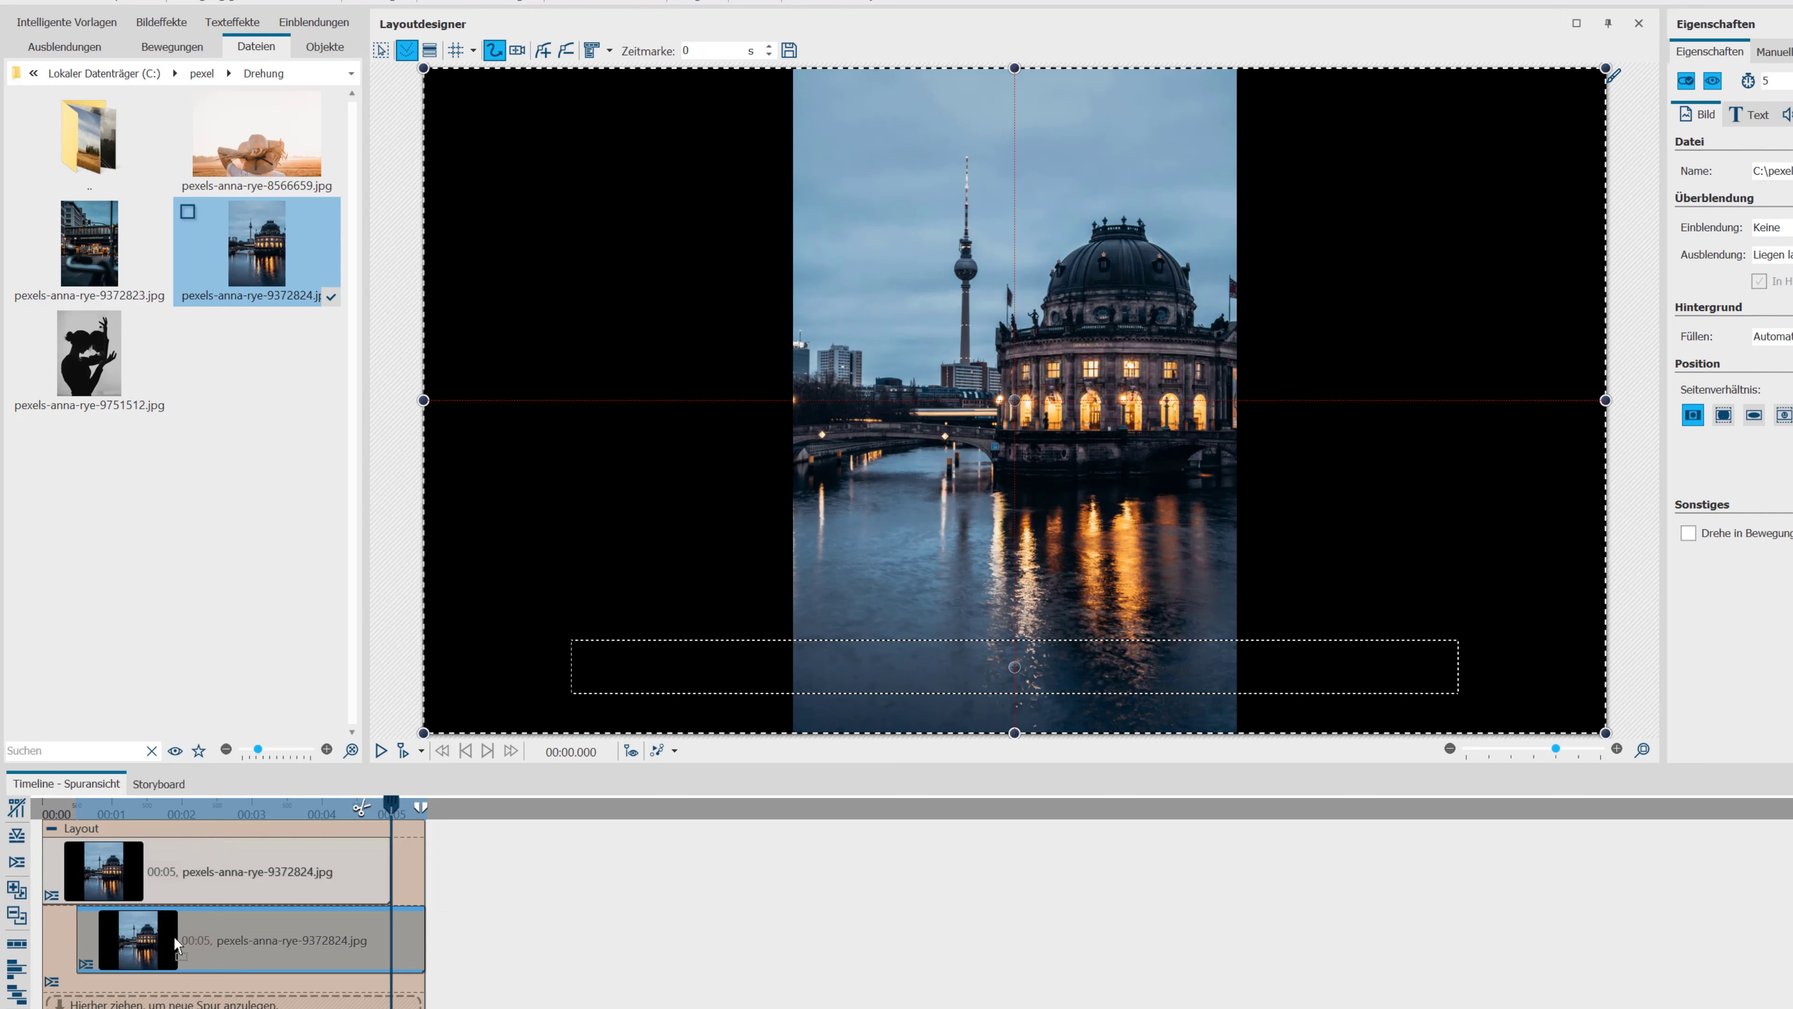
{"action": "key", "text": "ctrl"}
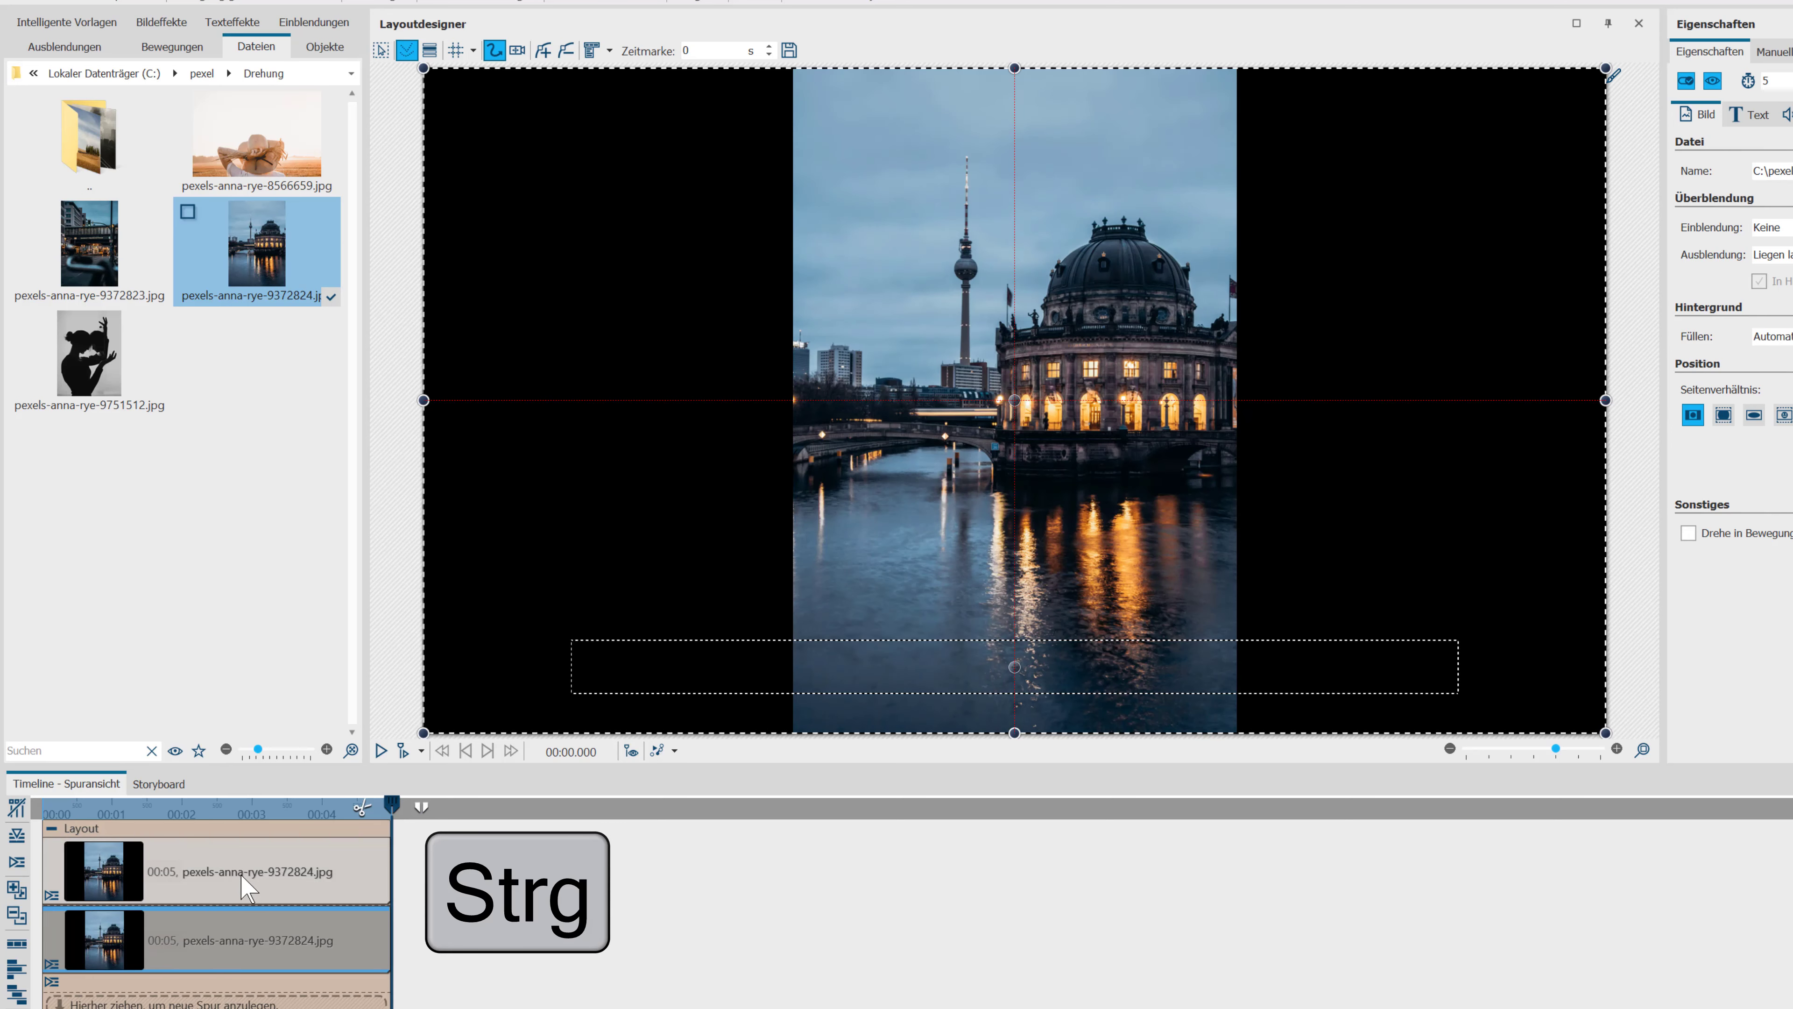
{"action": "left_click", "coordinate": [247, 886], "text": "ctrl"}
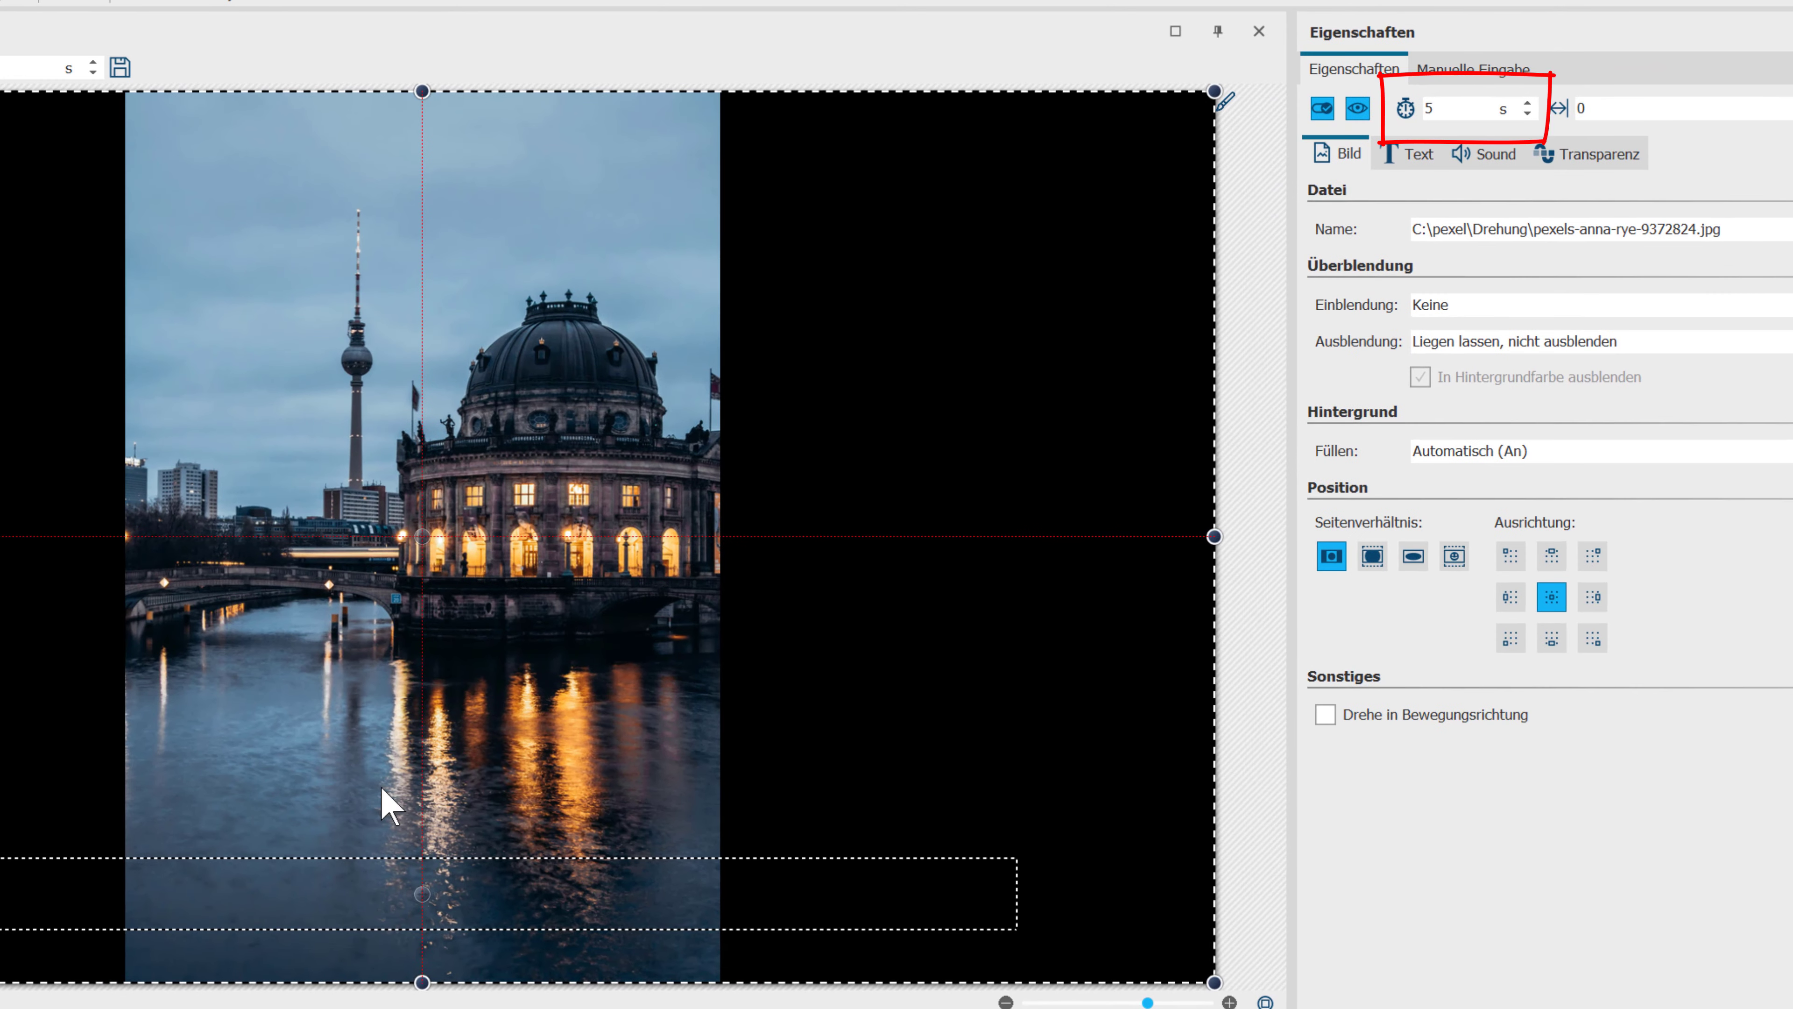
{"action": "double_click", "coordinate": [1470, 106]}
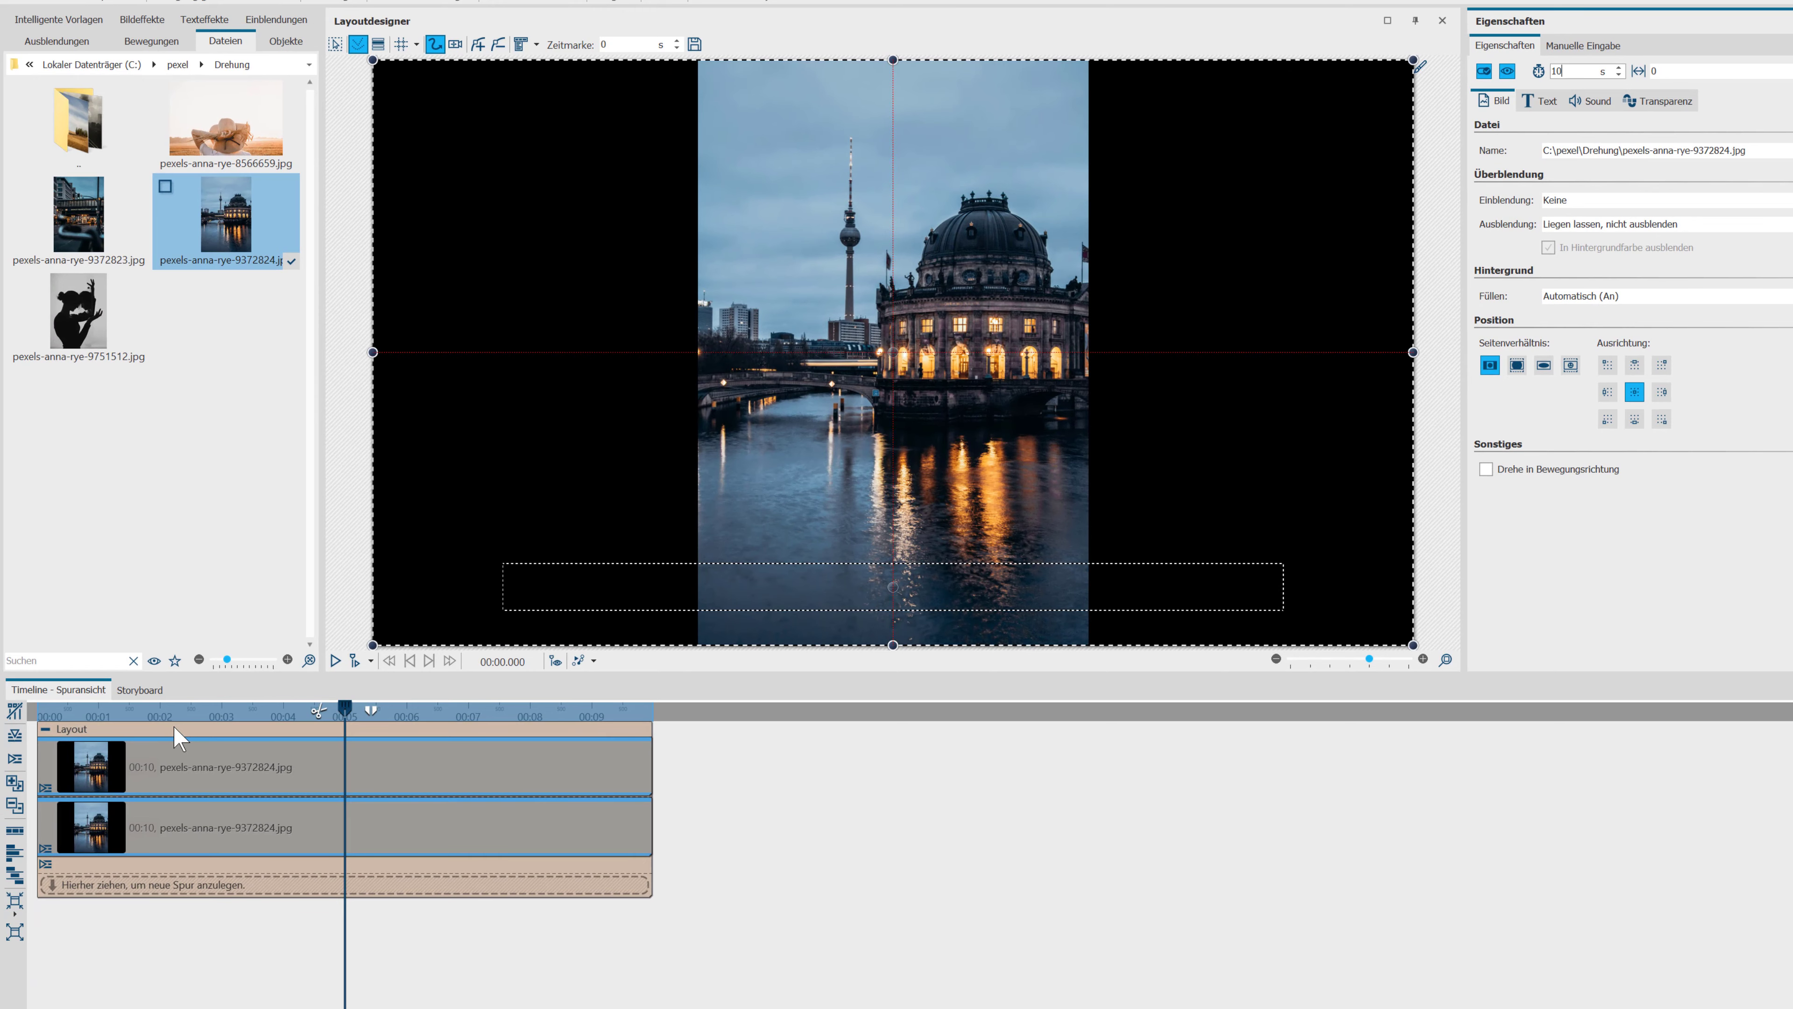
Replace the second track's image with pexels-anna-rye-9372823.jpg and reduce the Layout's Rand and Zwischenraum to the minimum
{"action": "left_click", "coordinate": [173, 727]}
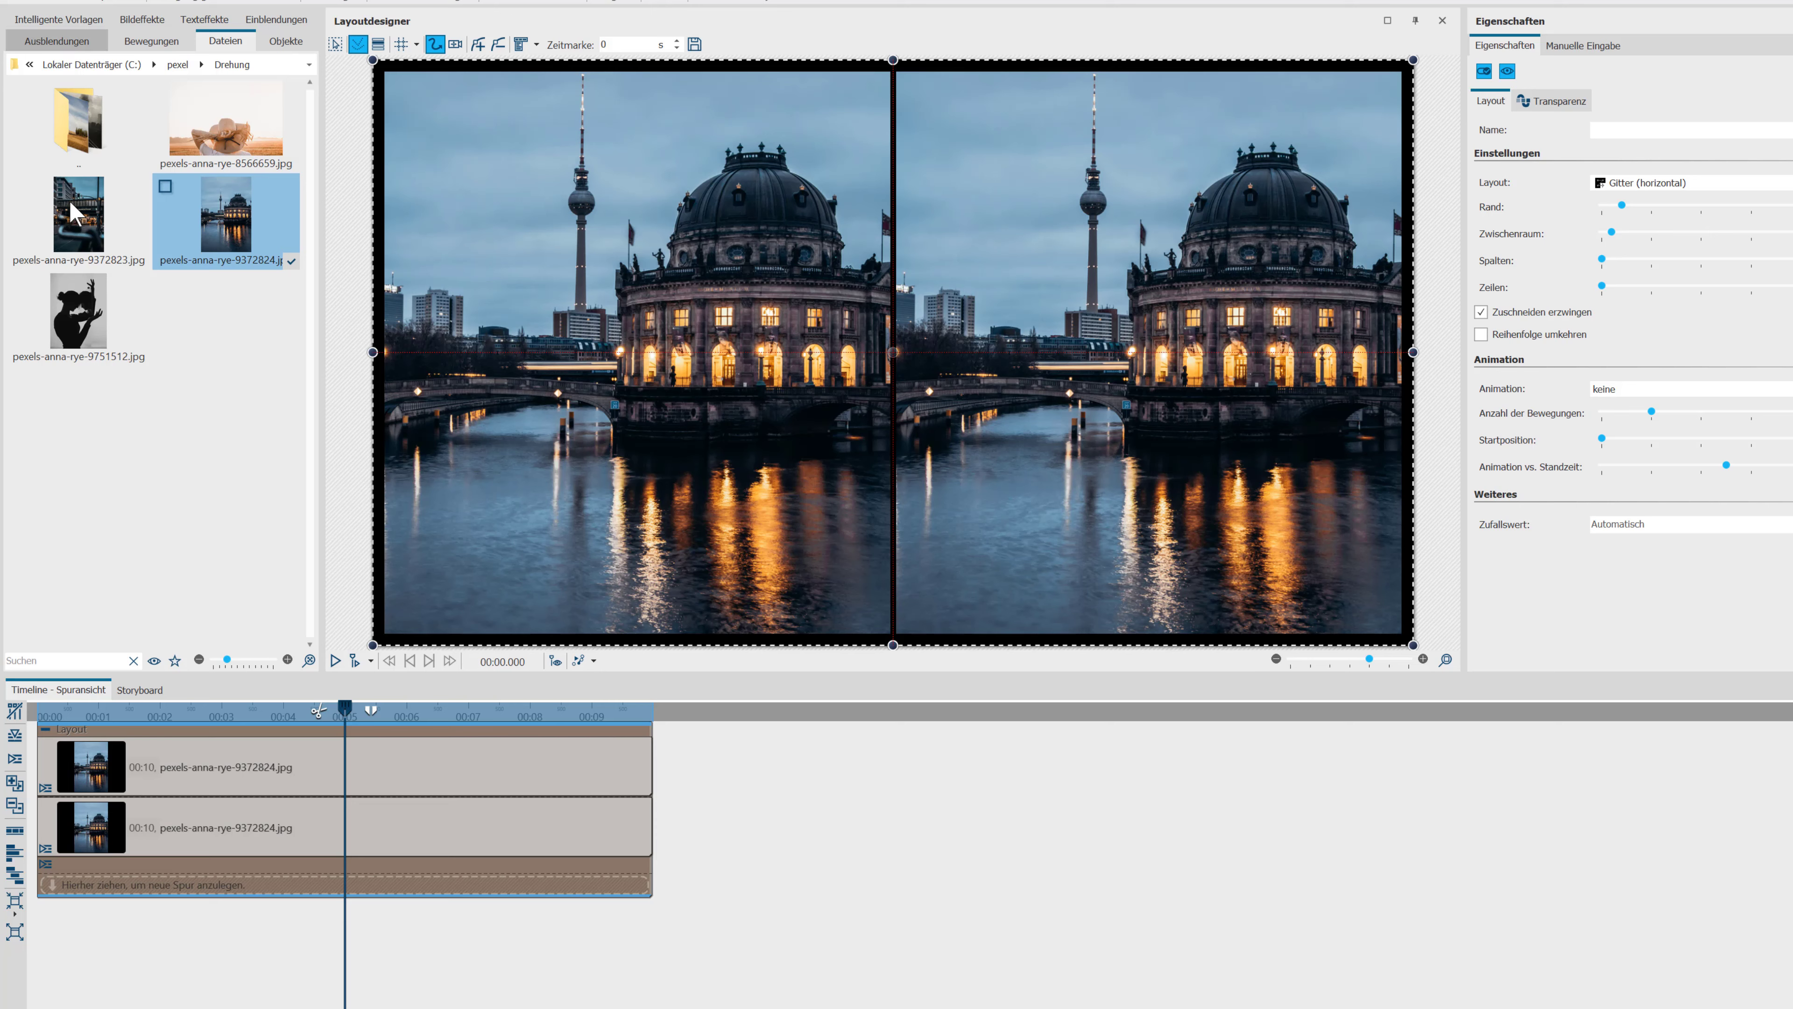
{"action": "left_click_drag", "start_coordinate": [68, 199], "coordinate": [151, 836]}
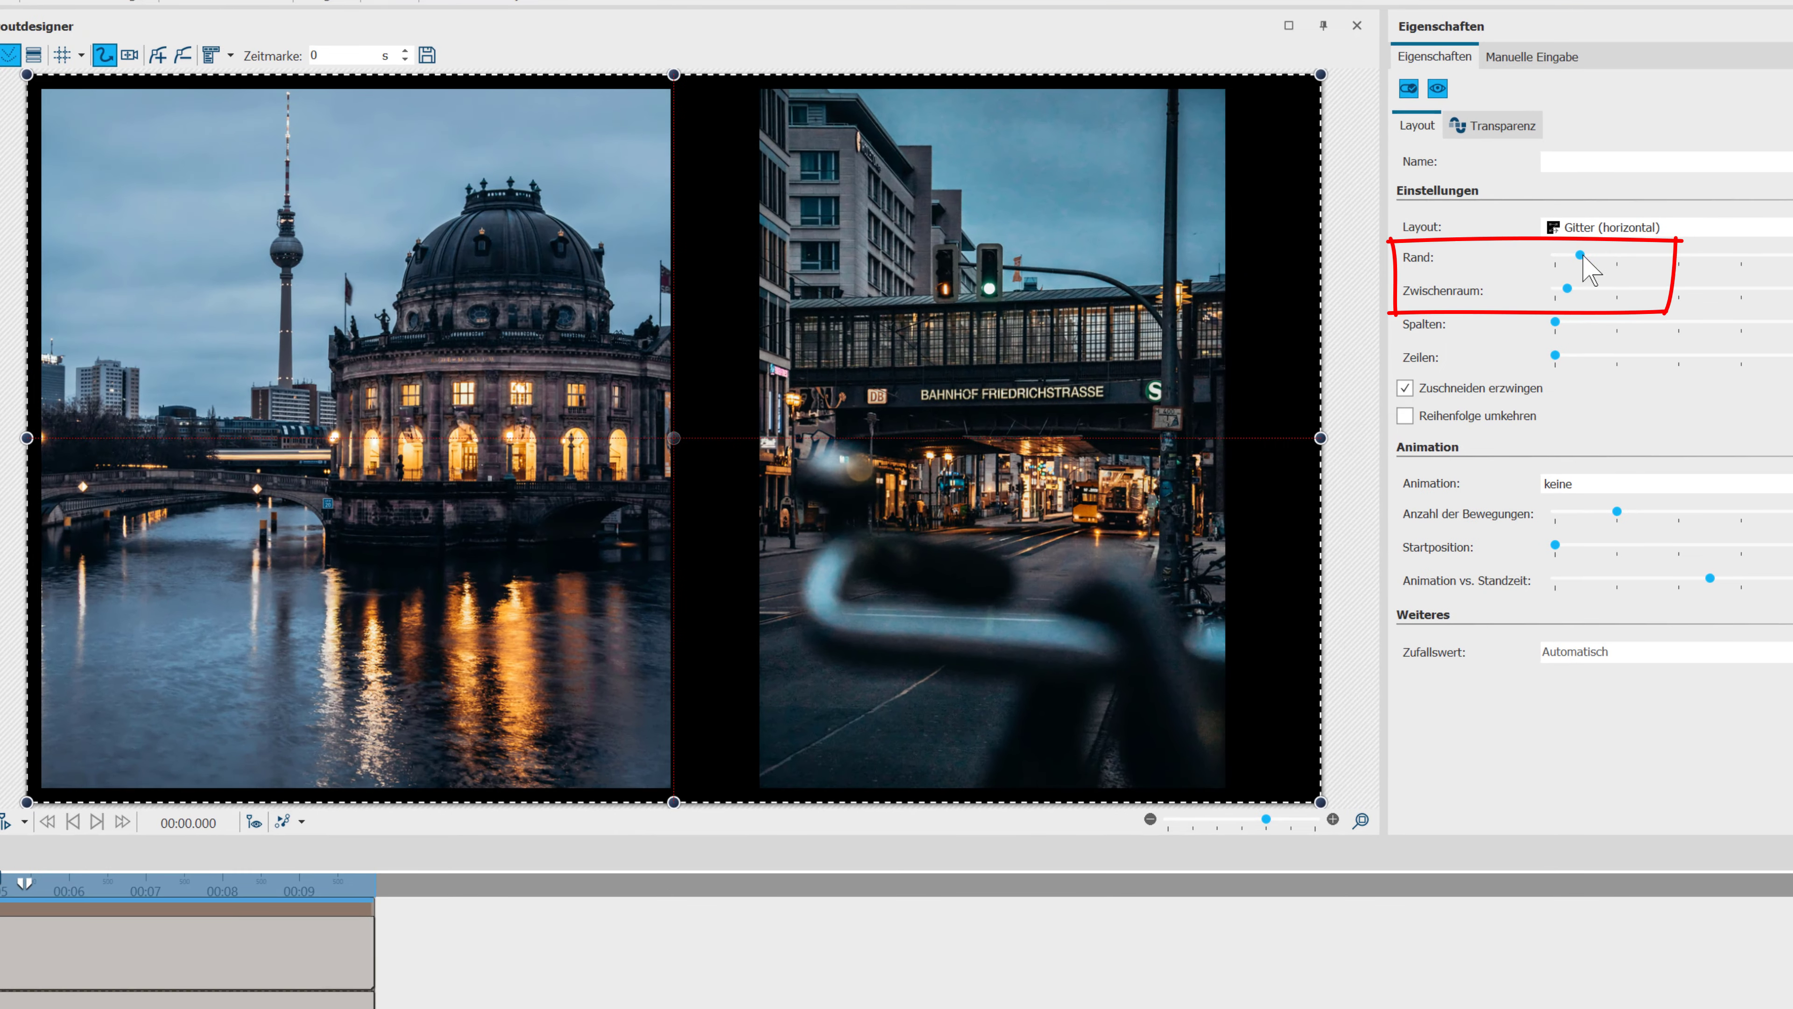
{"action": "left_click_drag", "start_coordinate": [1580, 255], "coordinate": [1525, 296]}
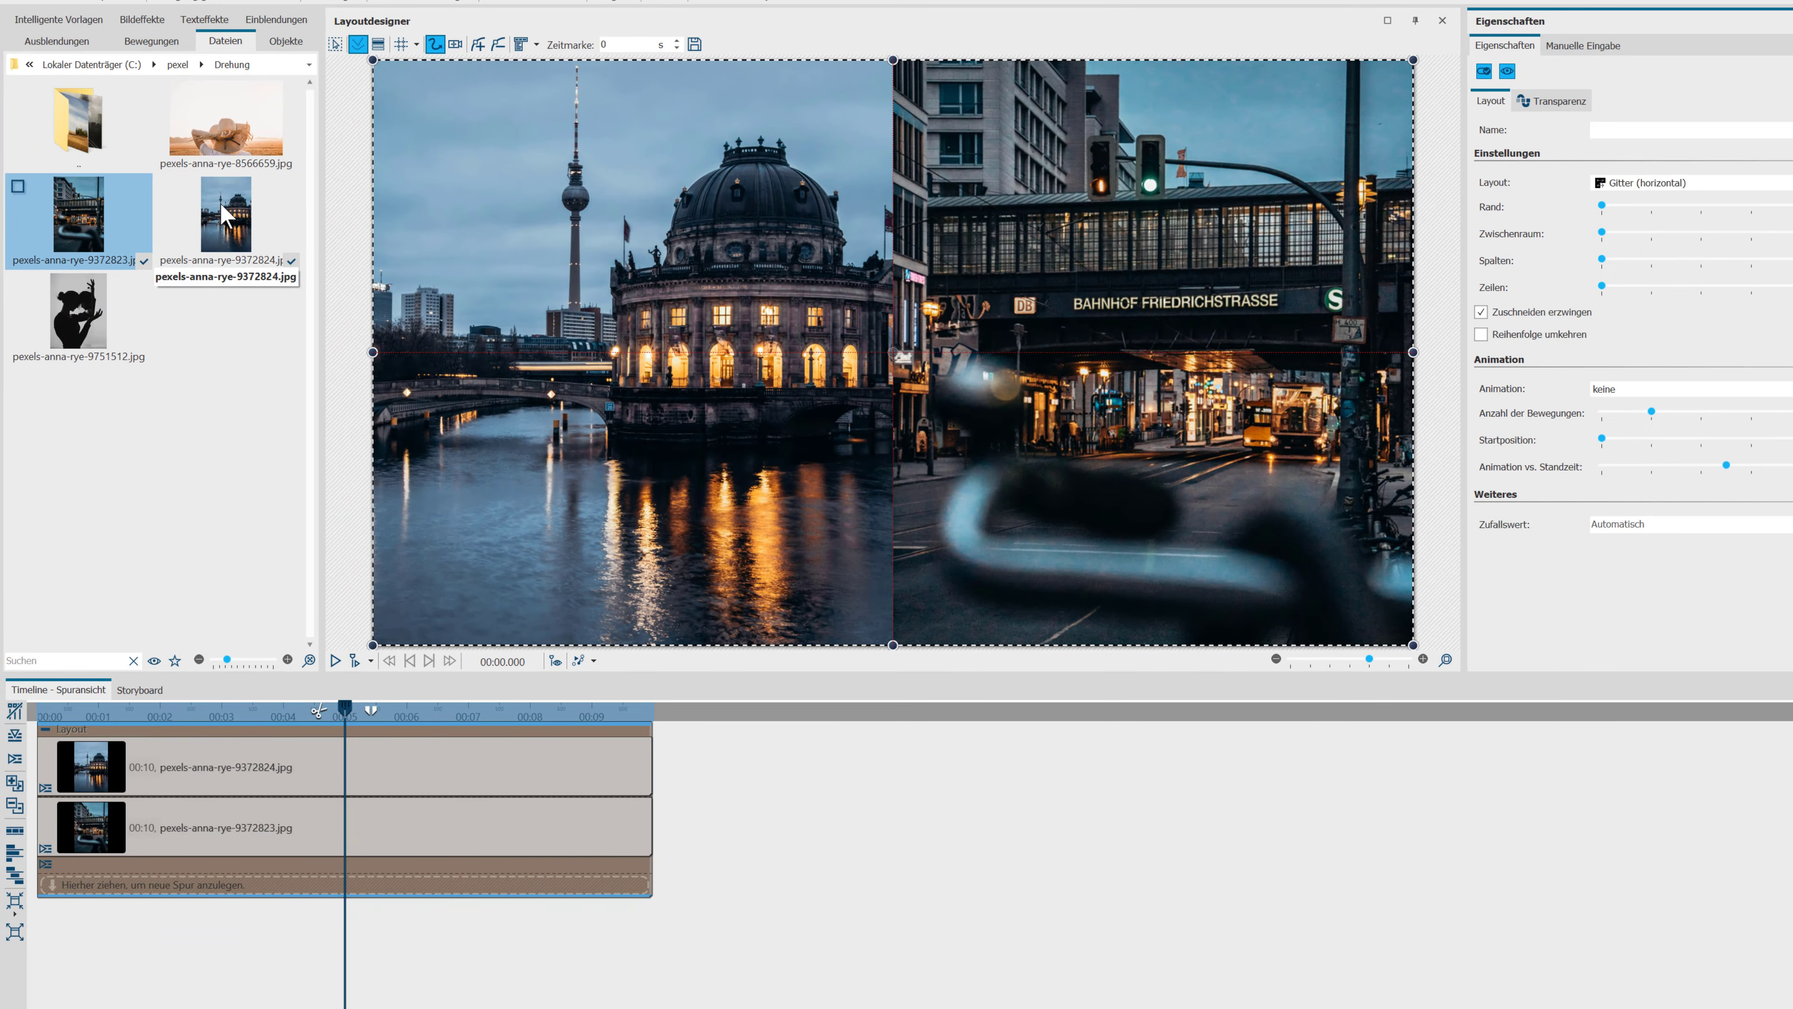
Replace the second track's image with pexels-anna-rye-9372824.jpg and mirror it horizontally with the Flip H image effect
{"action": "left_click_drag", "start_coordinate": [212, 216], "coordinate": [124, 842]}
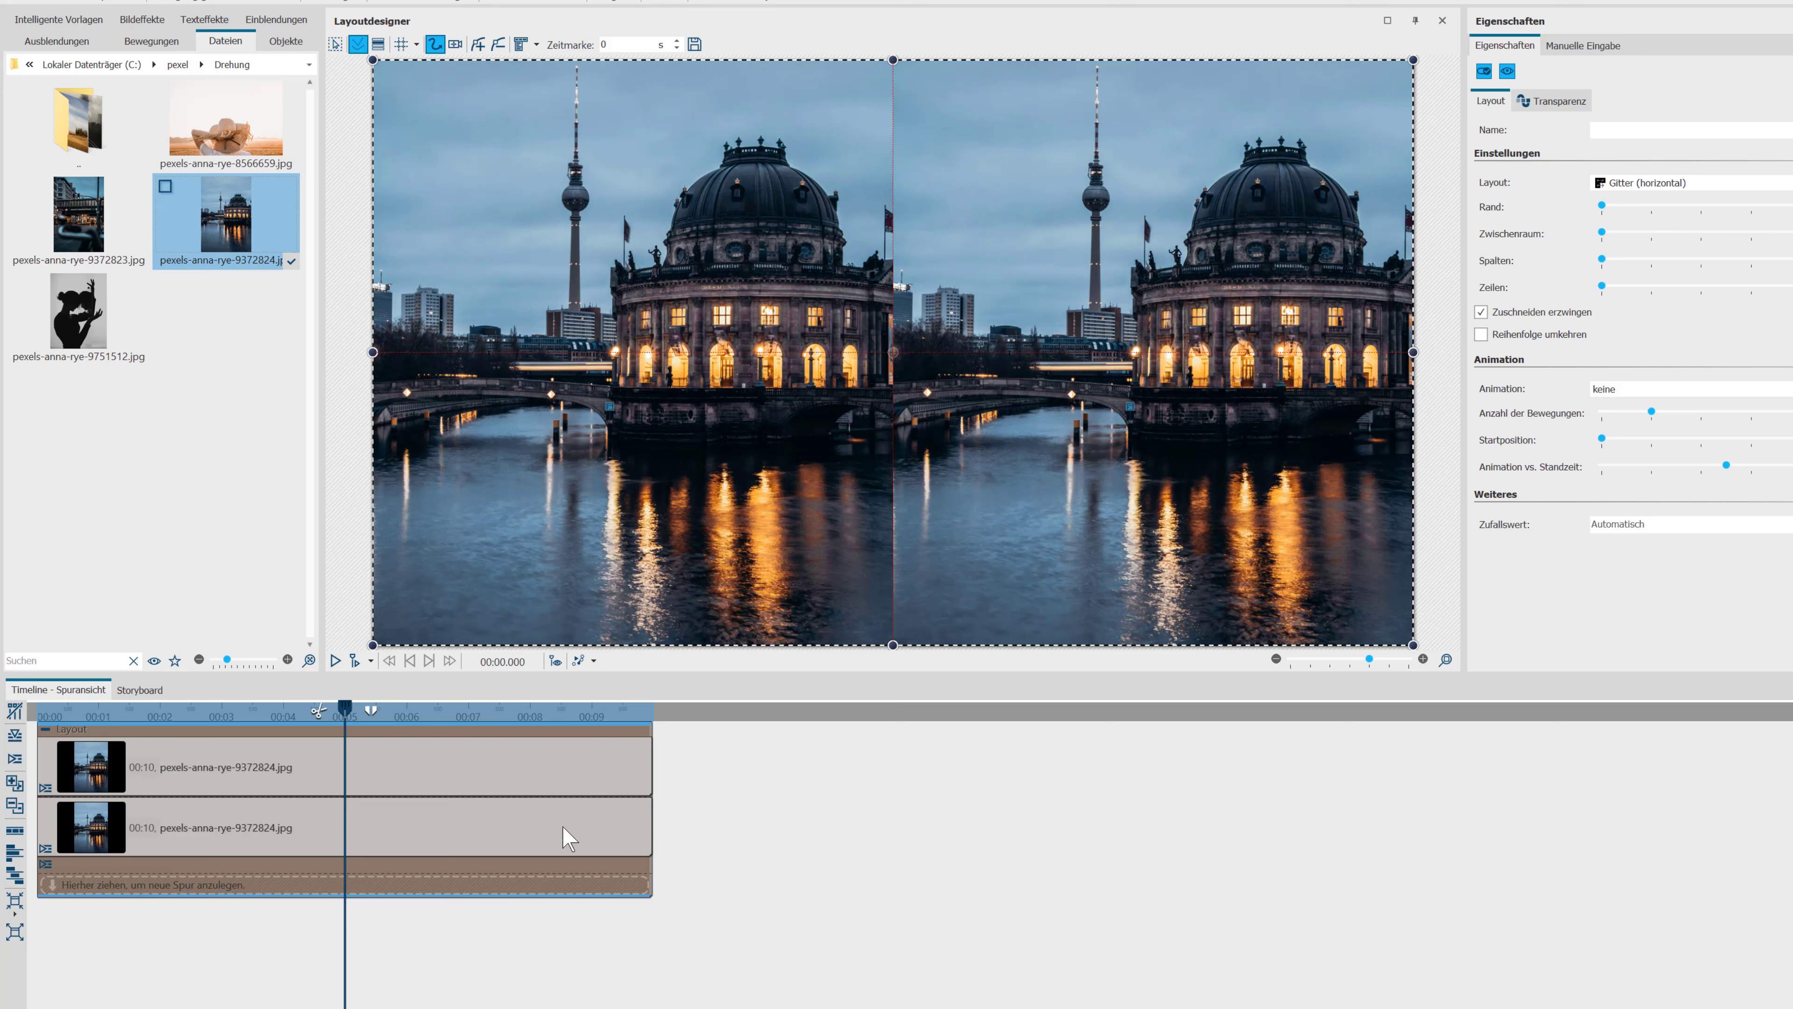
{"action": "left_click", "coordinate": [209, 837]}
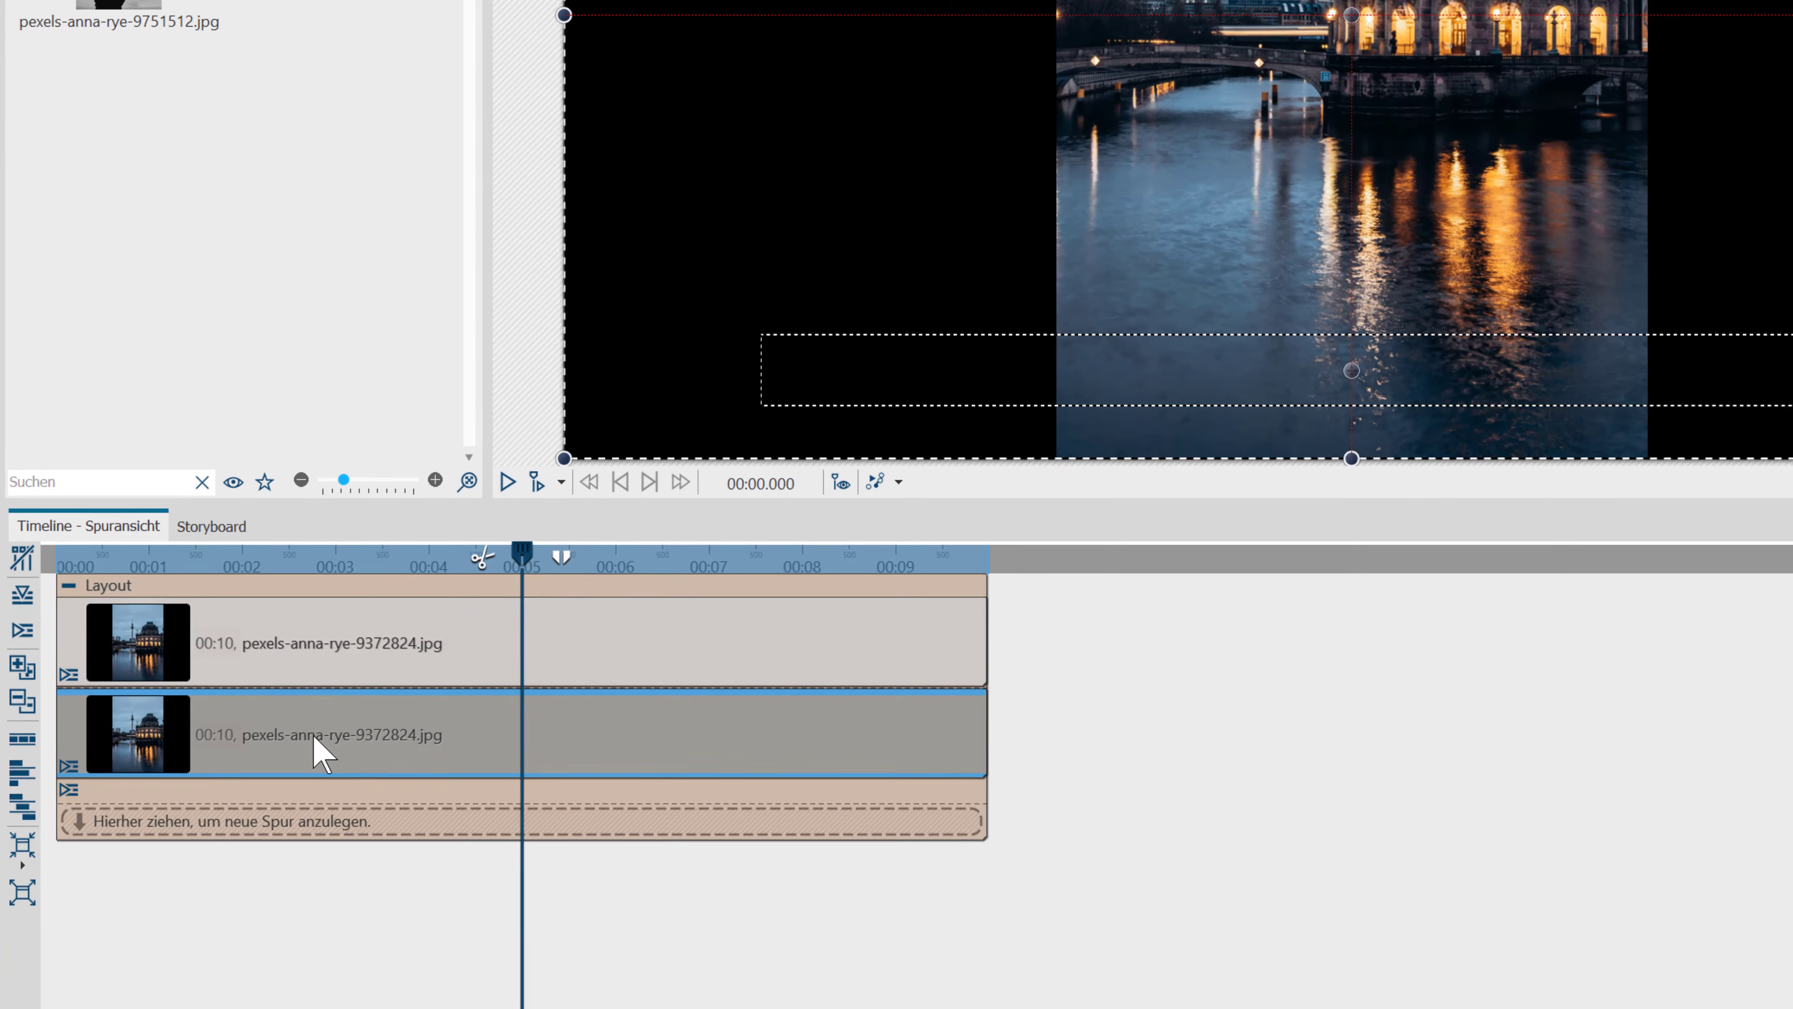
{"action": "right_click", "coordinate": [312, 737]}
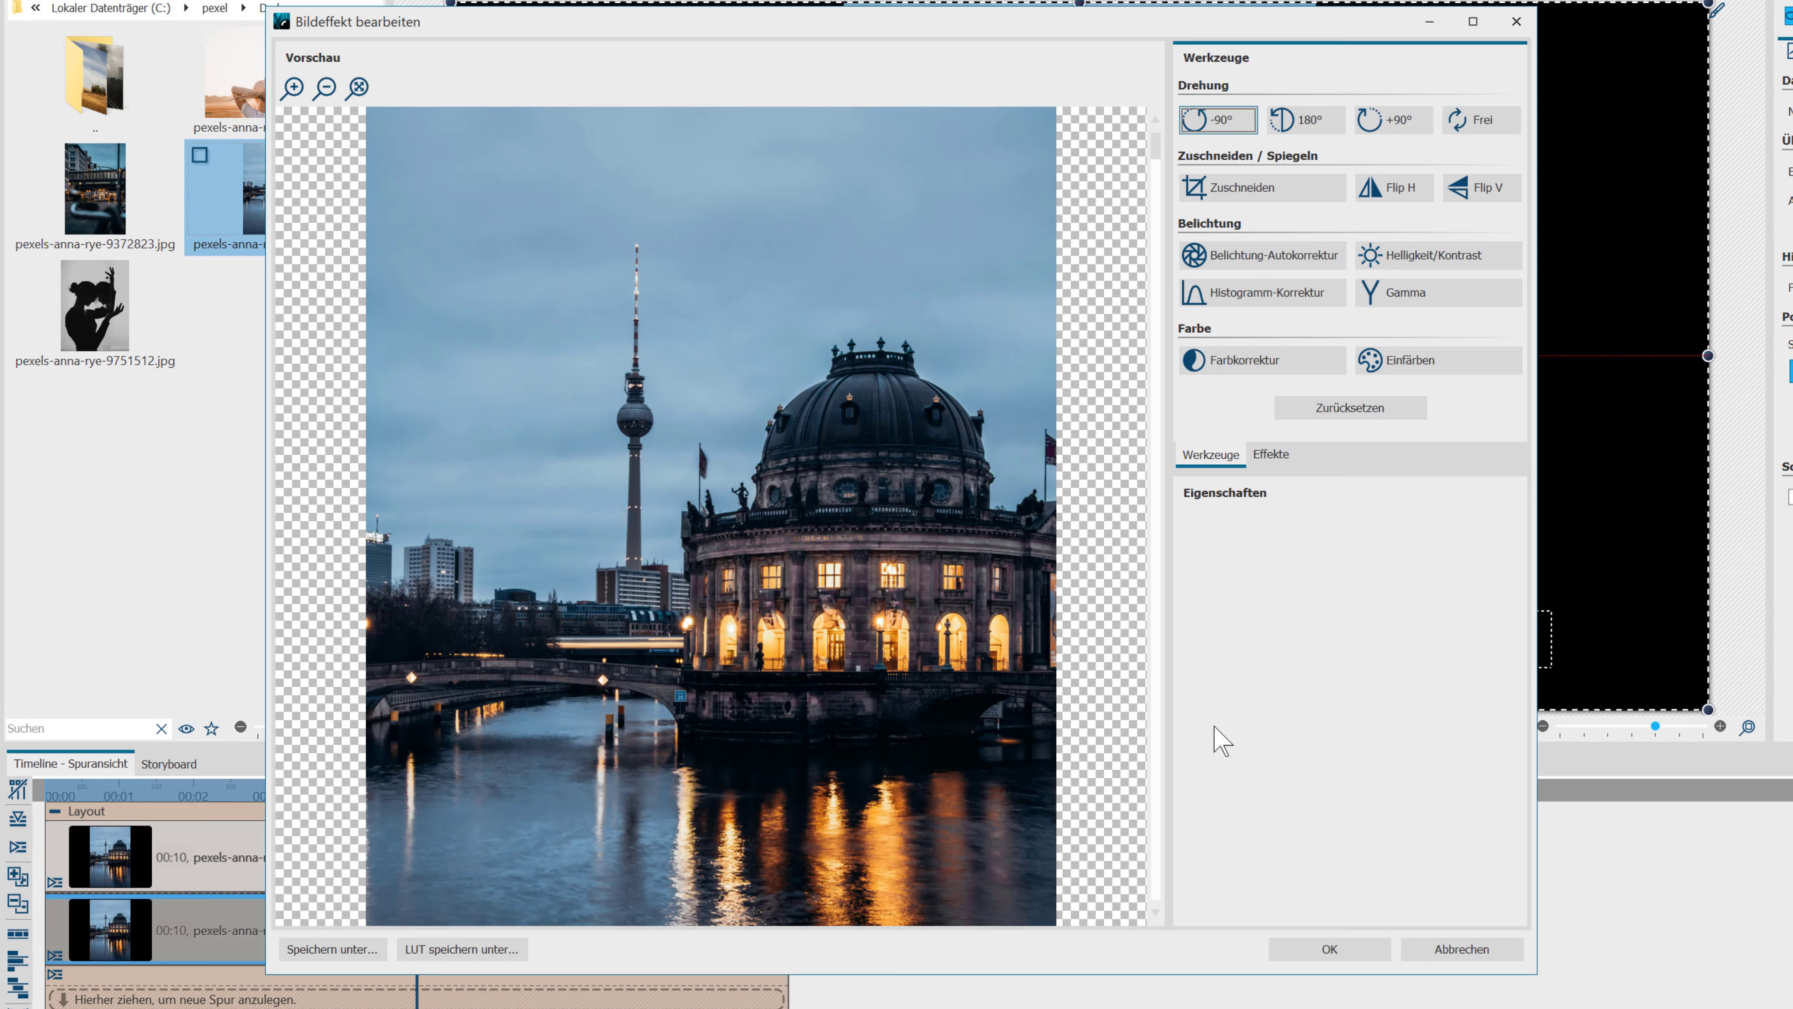
{"action": "left_click", "coordinate": [1396, 198]}
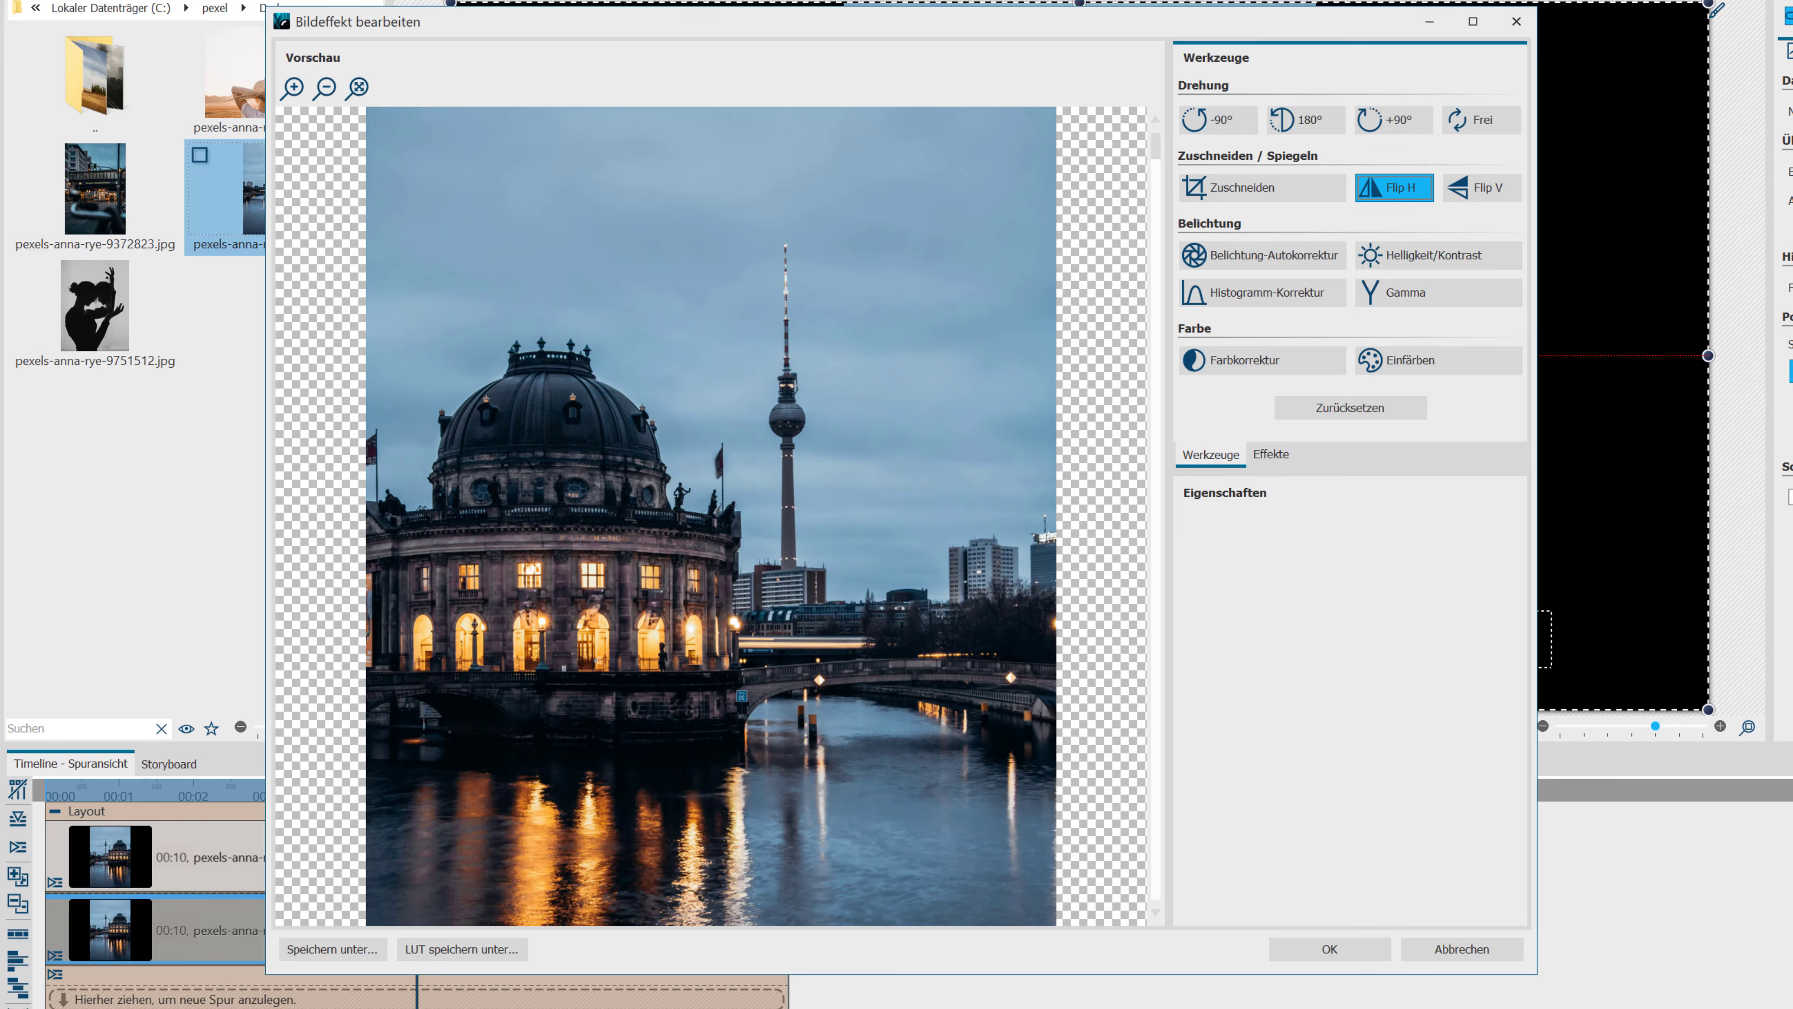
{"action": "left_click", "coordinate": [1343, 957]}
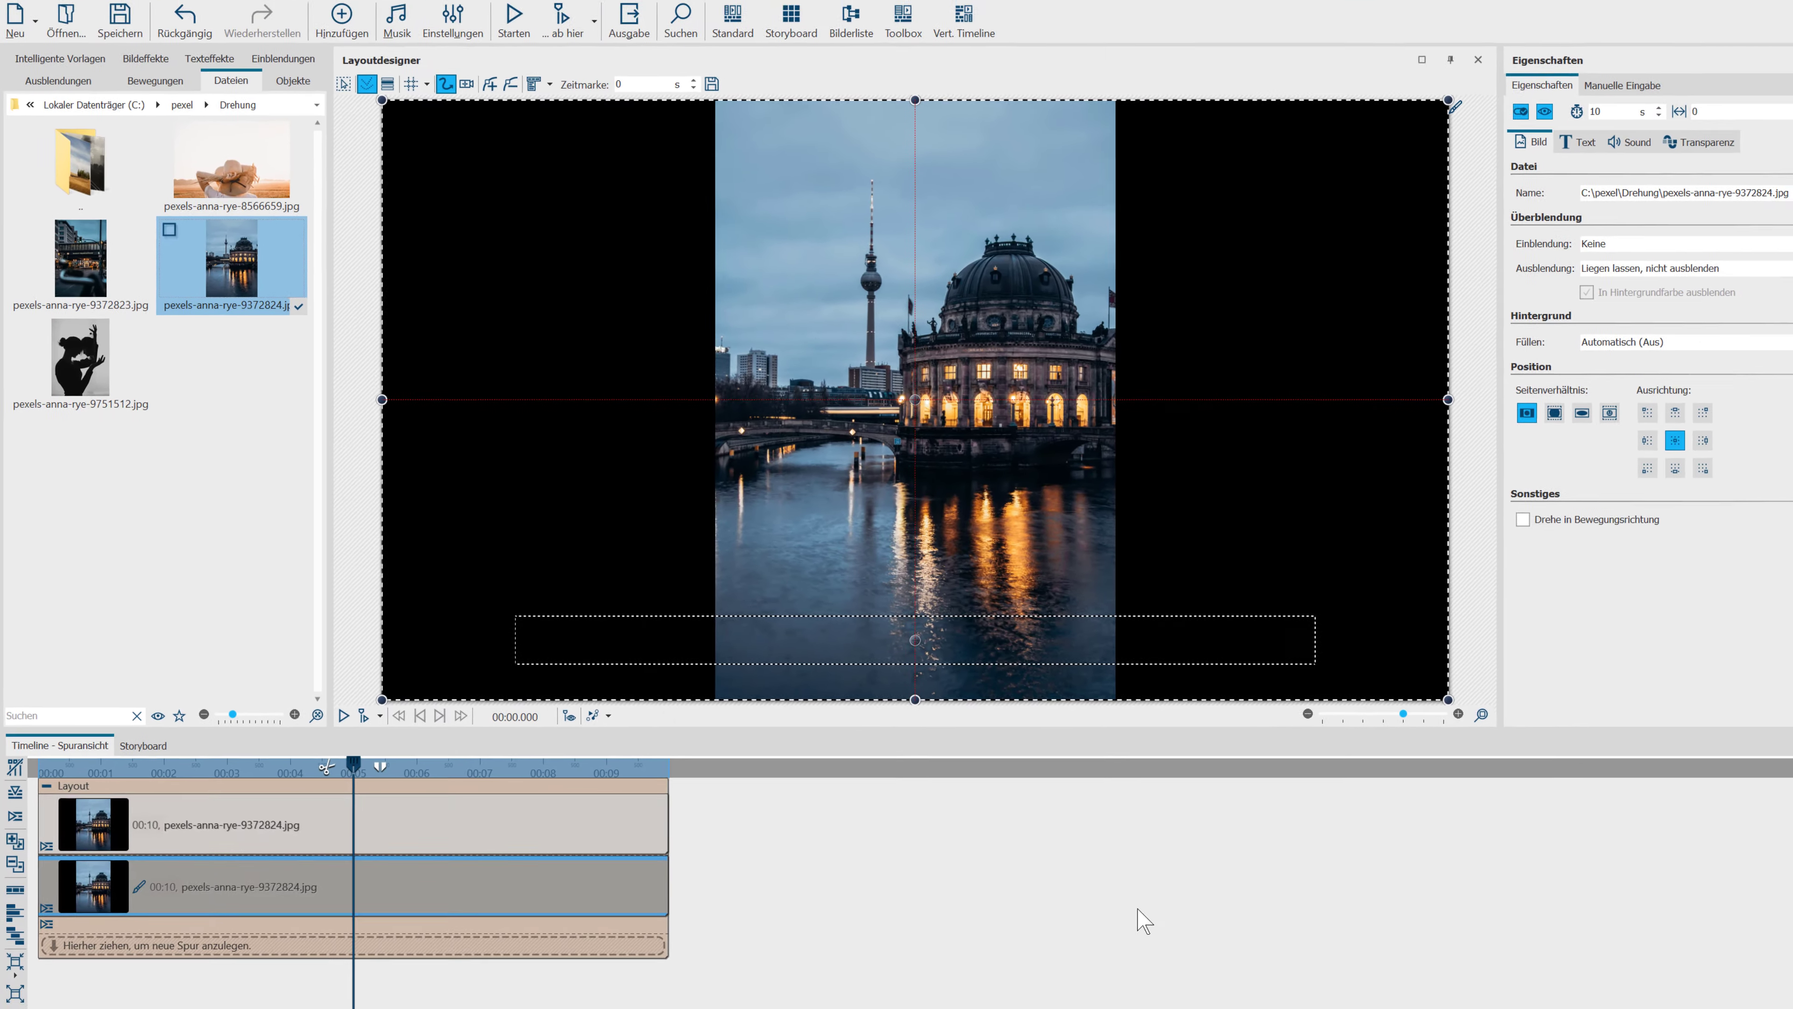
Collapse the Layout object in the timeline, copy it and clear the selection
{"action": "left_click", "coordinate": [405, 784]}
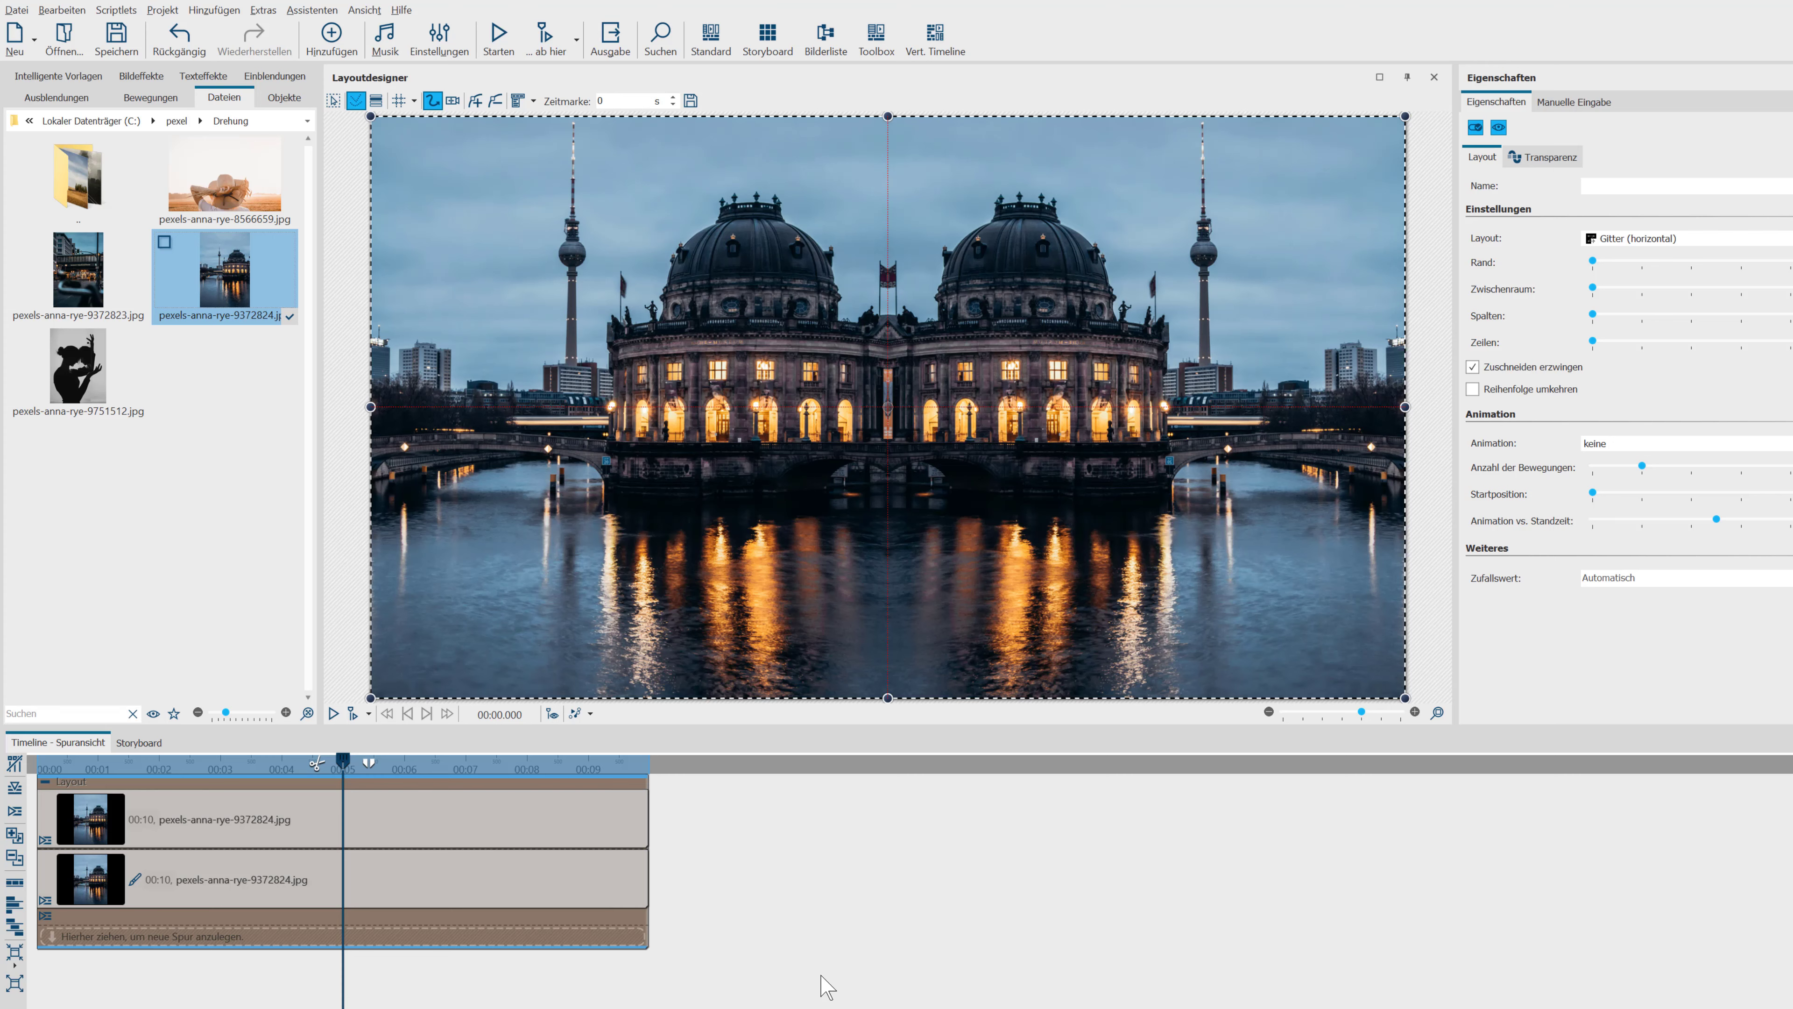
{"action": "left_click", "coordinate": [47, 782]}
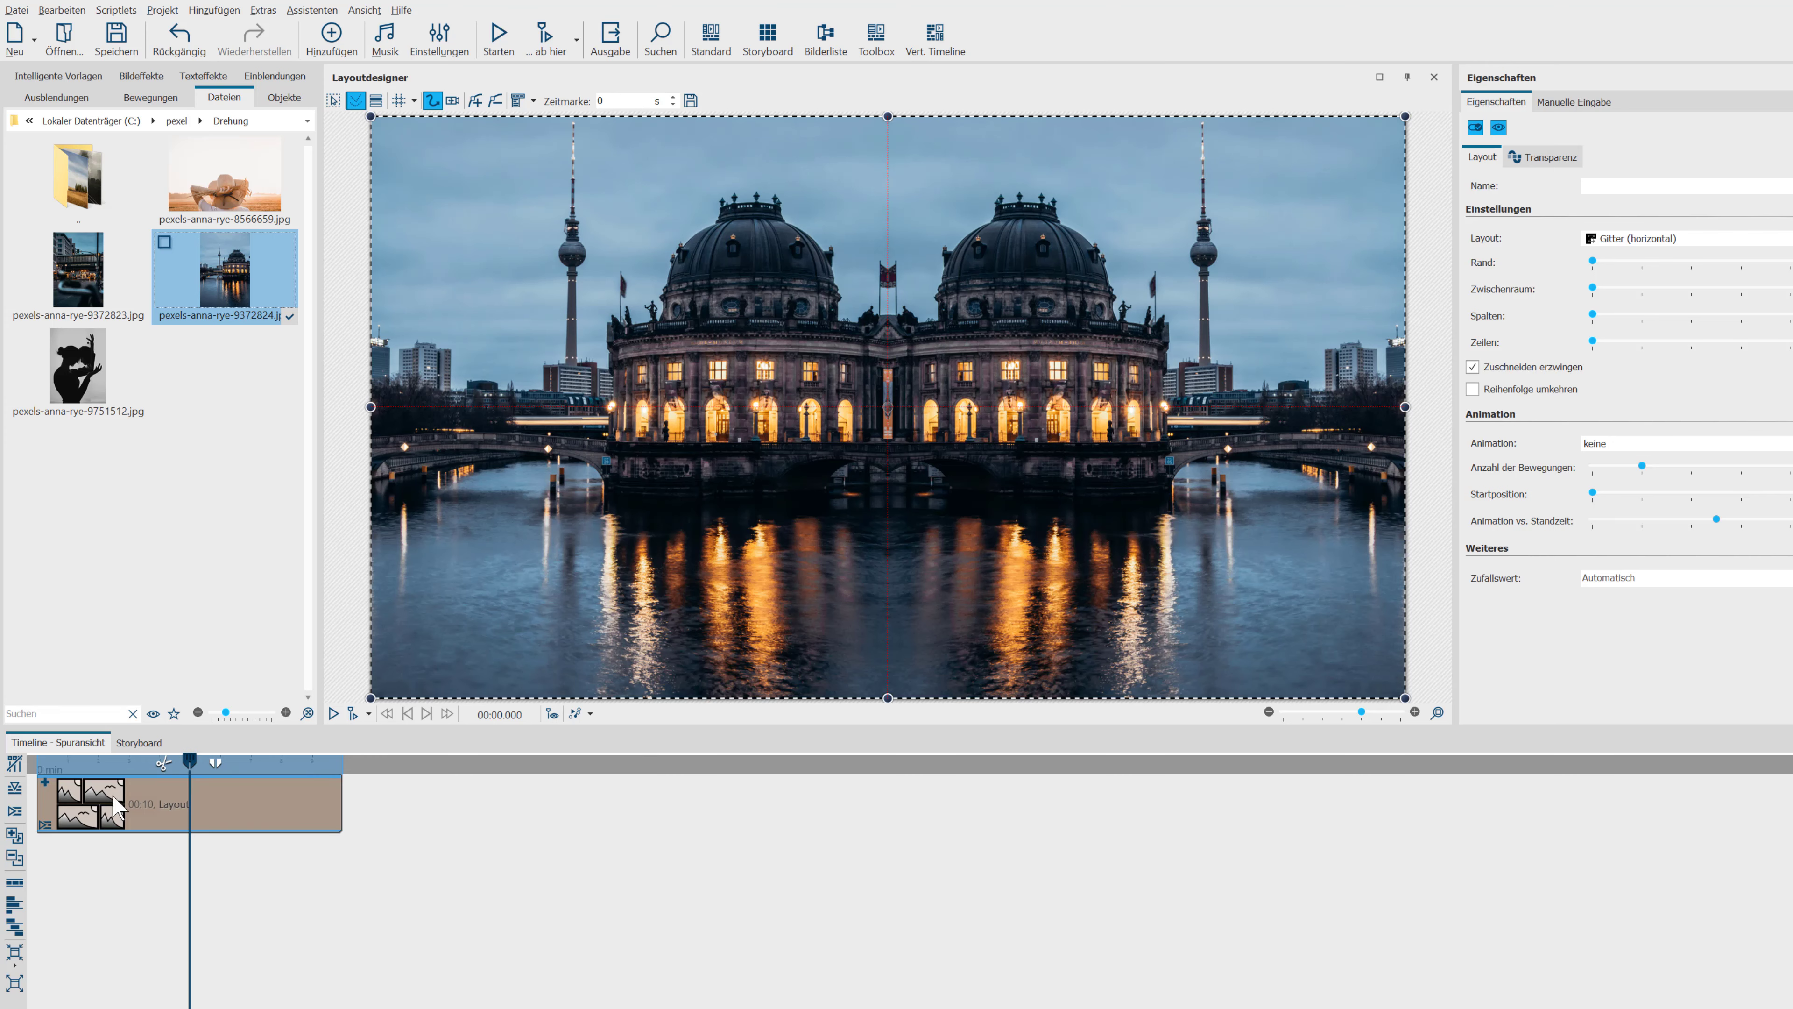
{"action": "right_click", "coordinate": [226, 797]}
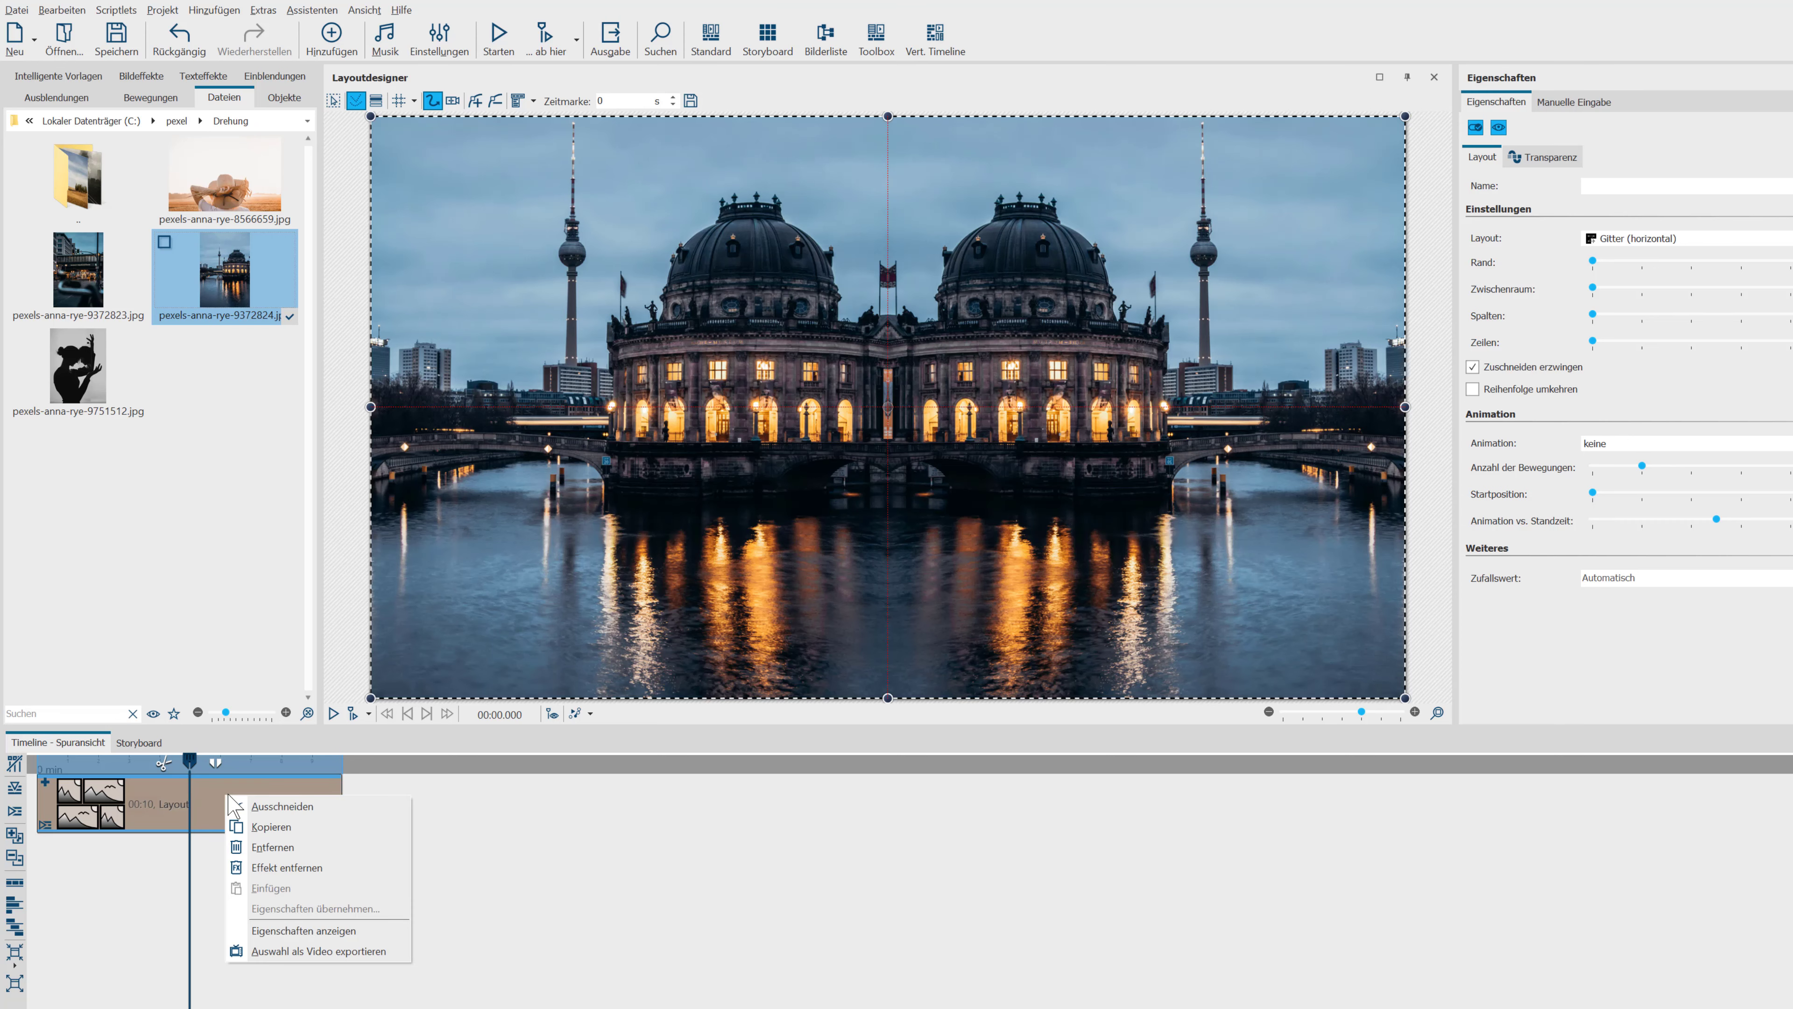
{"action": "left_click", "coordinate": [257, 826]}
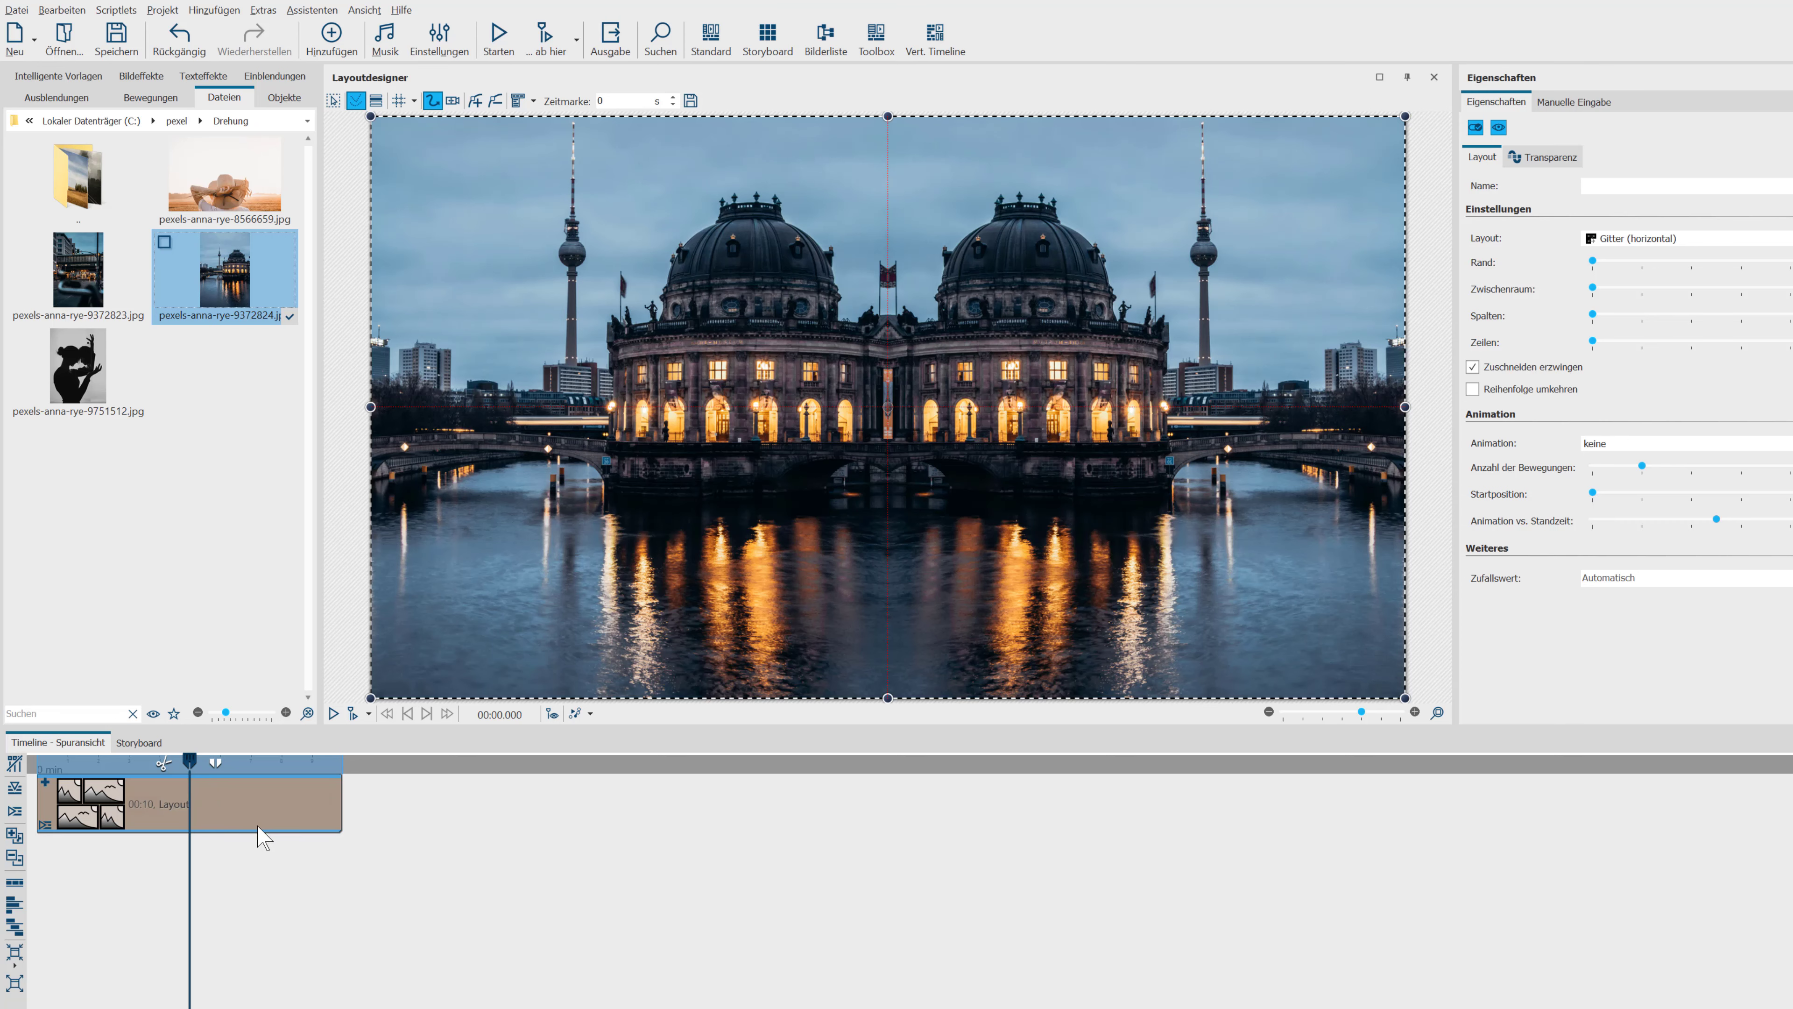
{"action": "left_click", "coordinate": [364, 825]}
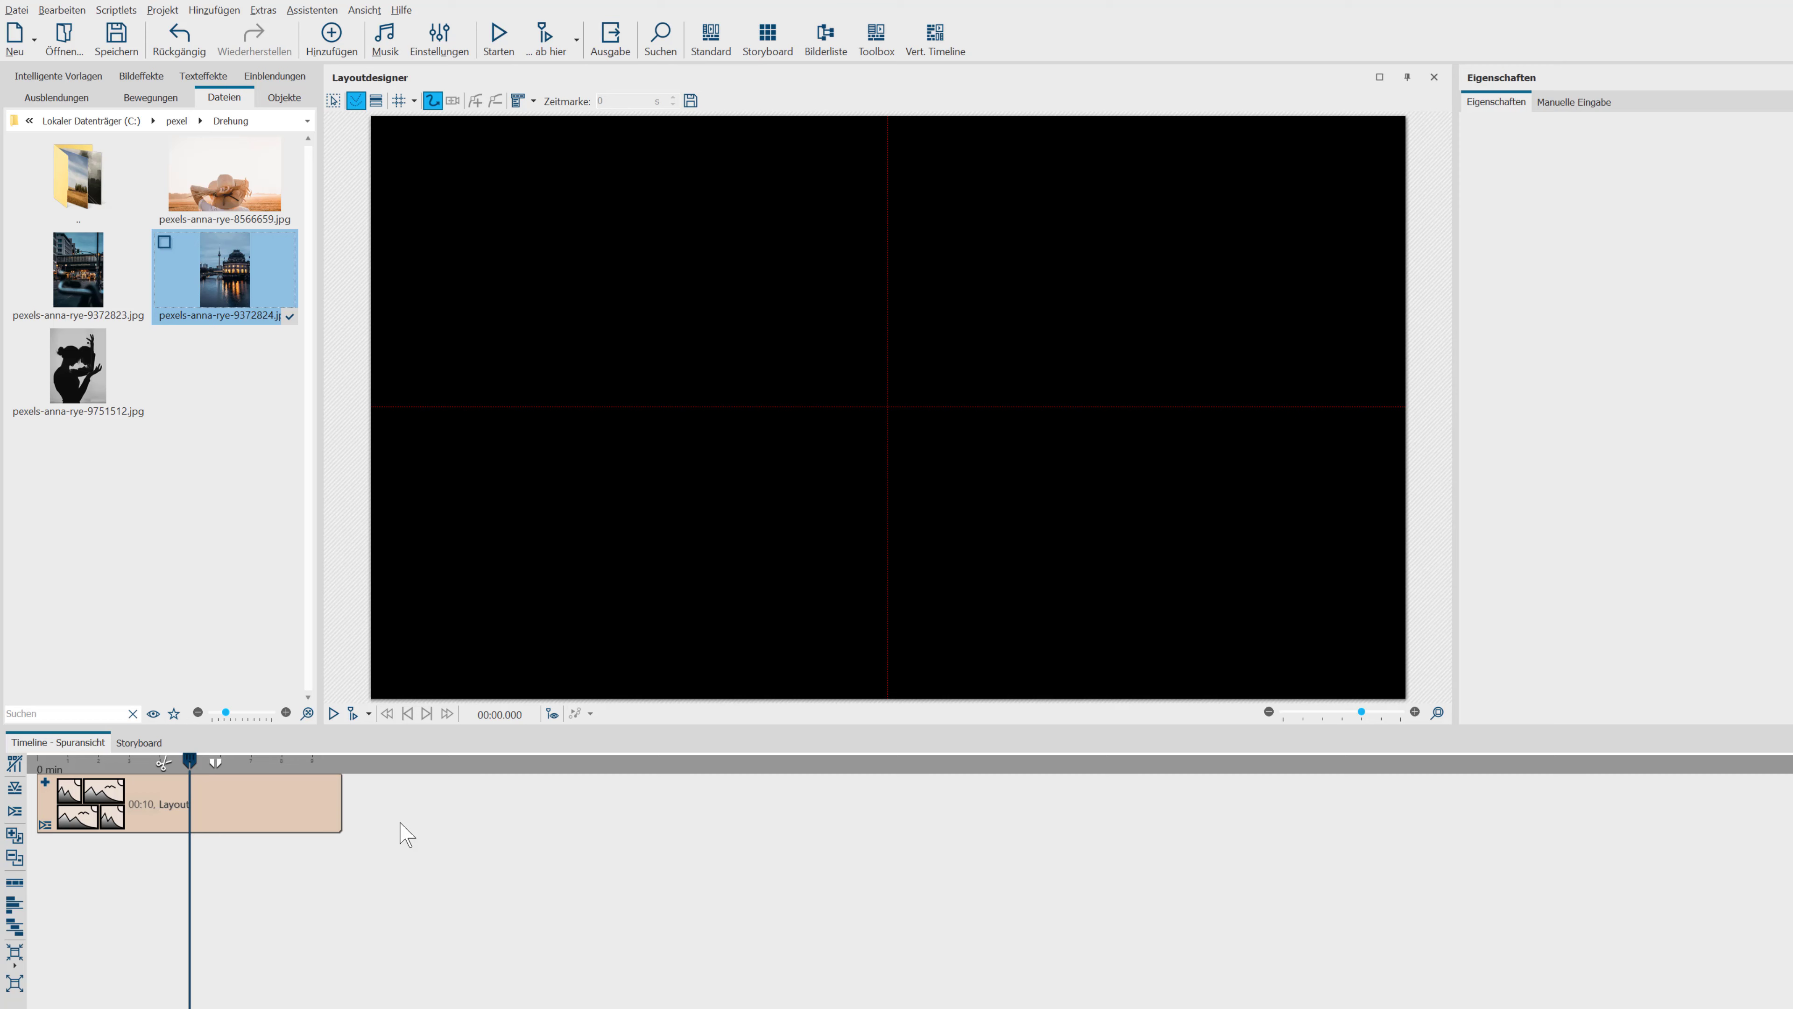
Paste the copied Layout object directly behind the existing Layout in the timeline
{"action": "left_click", "coordinate": [311, 827]}
{"action": "right_click", "coordinate": [317, 821]}
{"action": "key", "text": "ctrl+v"}
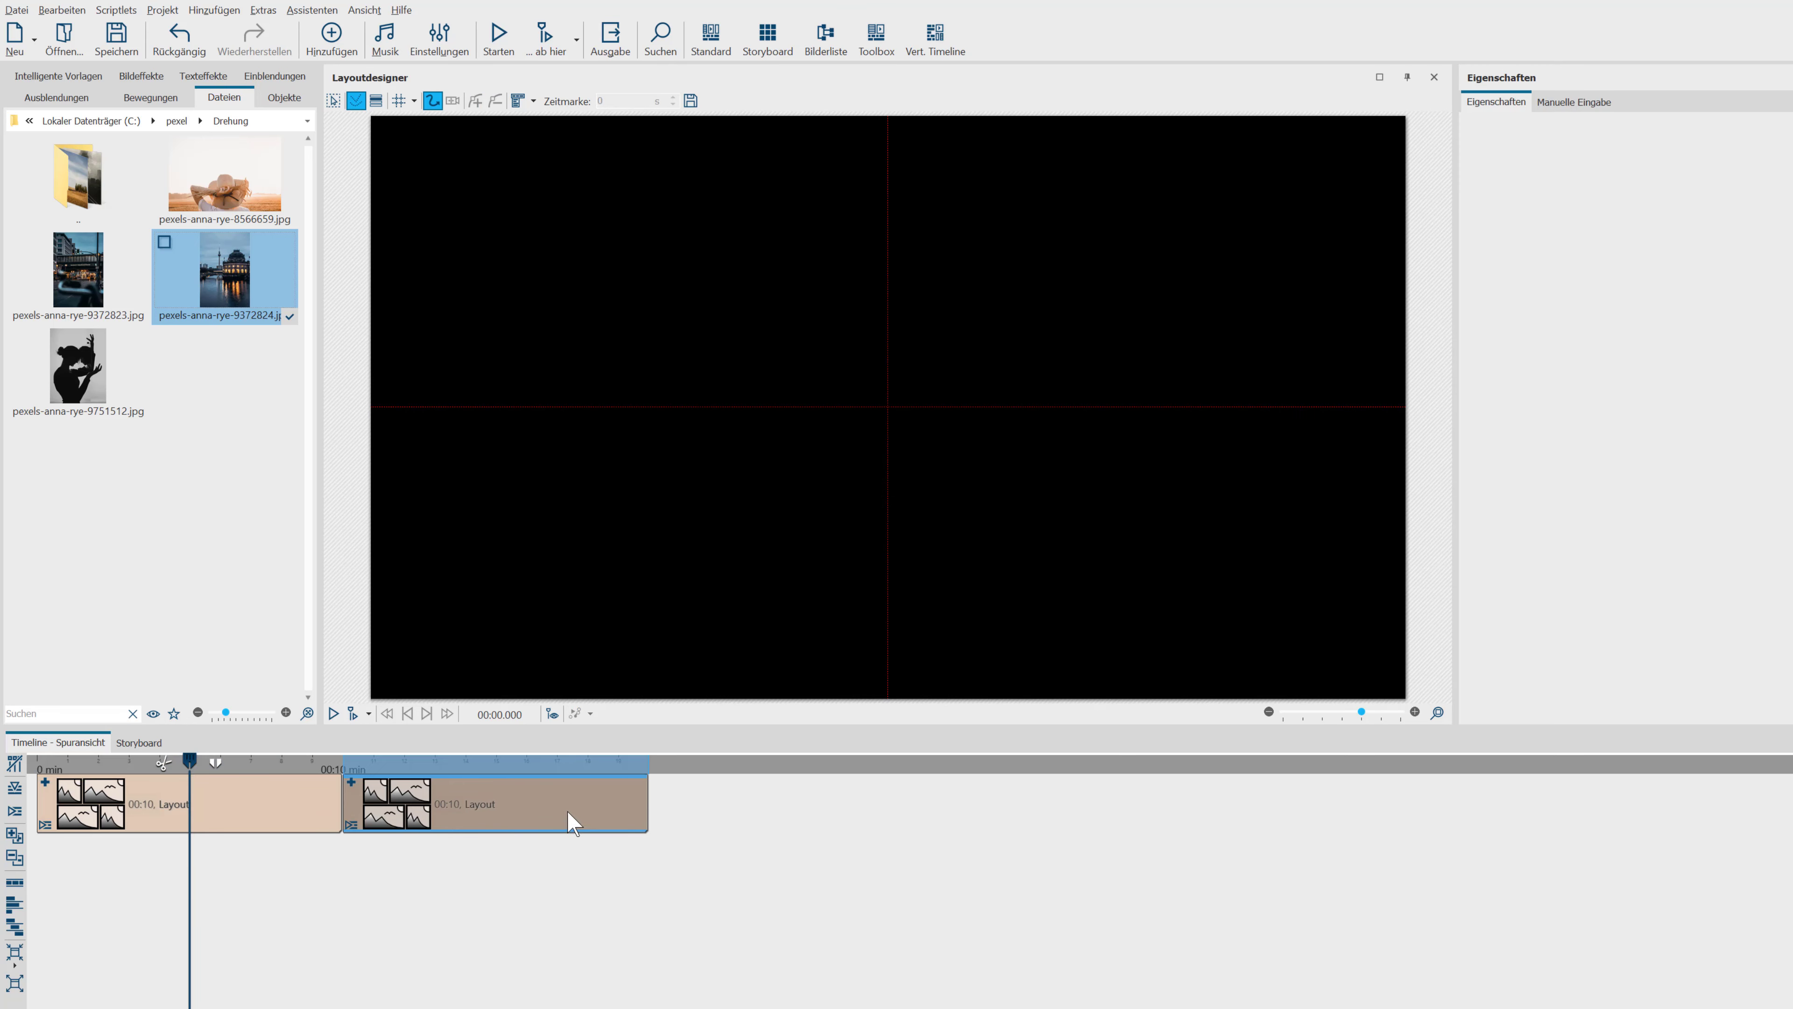
Replace both images inside the second Layout with pexels-anna-rye-9751512.jpg
{"action": "left_click", "coordinate": [352, 782]}
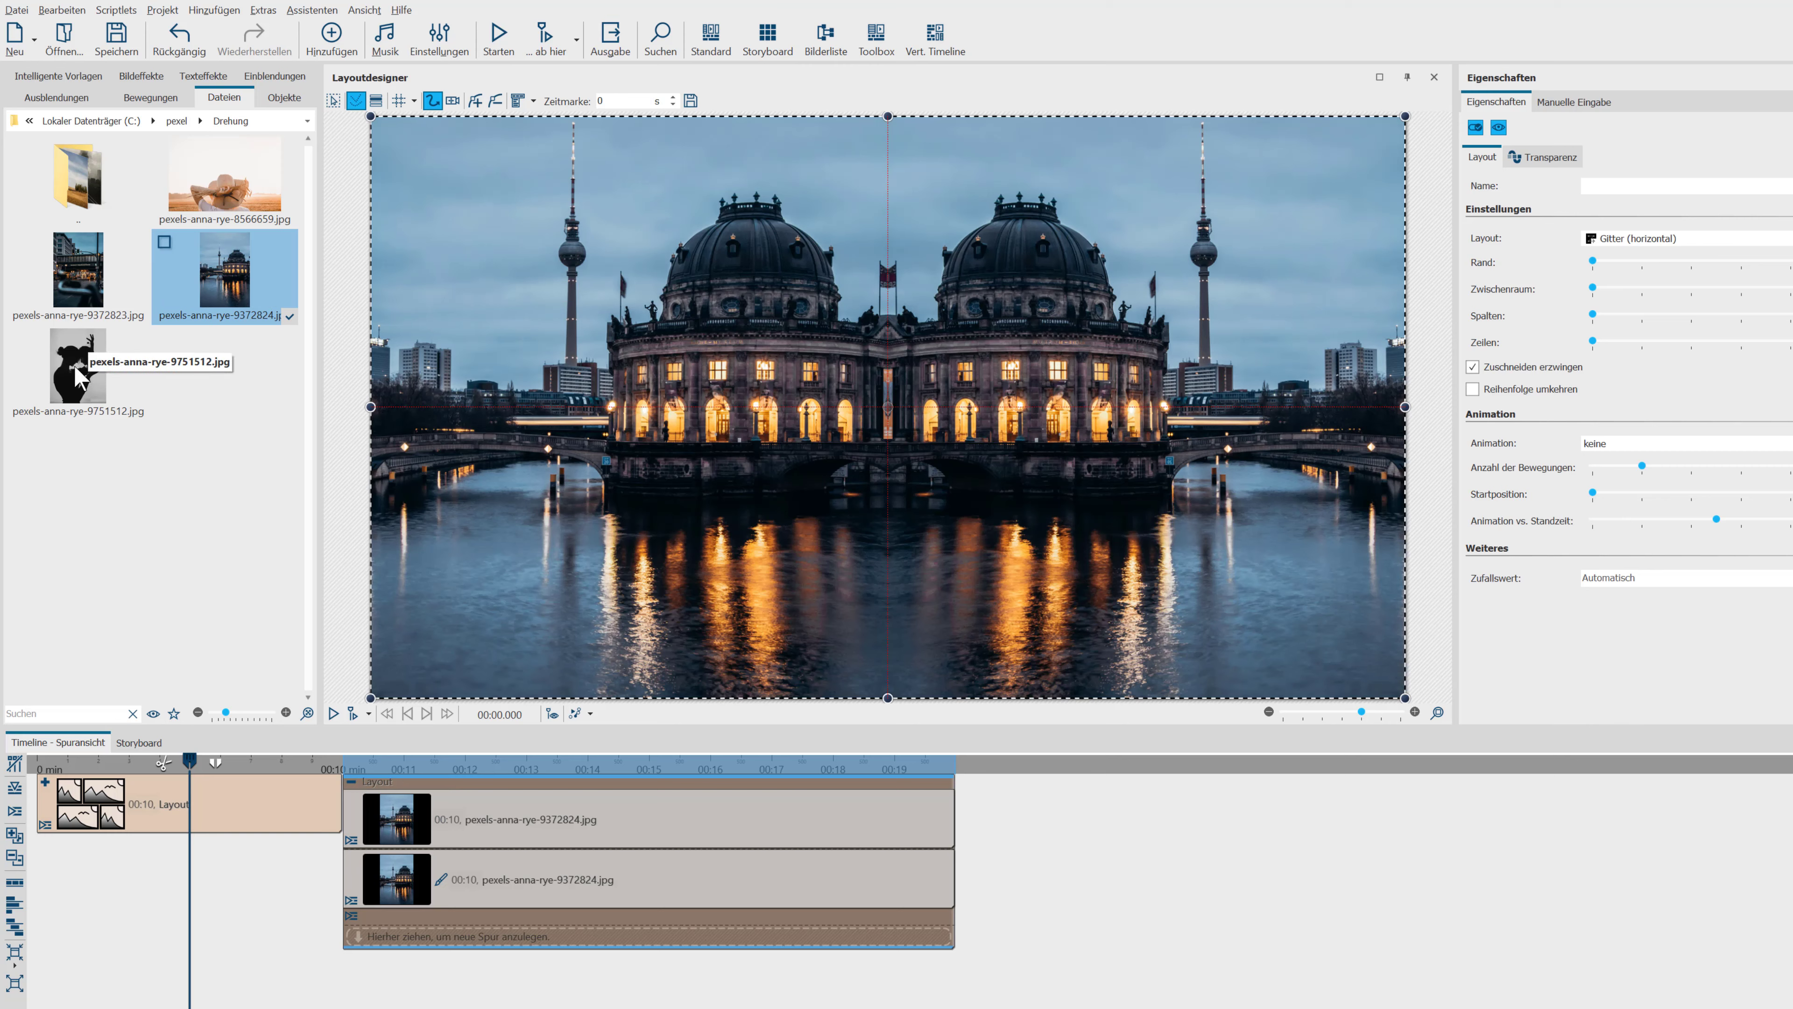
{"action": "left_click_drag", "start_coordinate": [78, 374], "coordinate": [396, 816]}
{"action": "left_click_drag", "start_coordinate": [66, 351], "coordinate": [426, 895]}
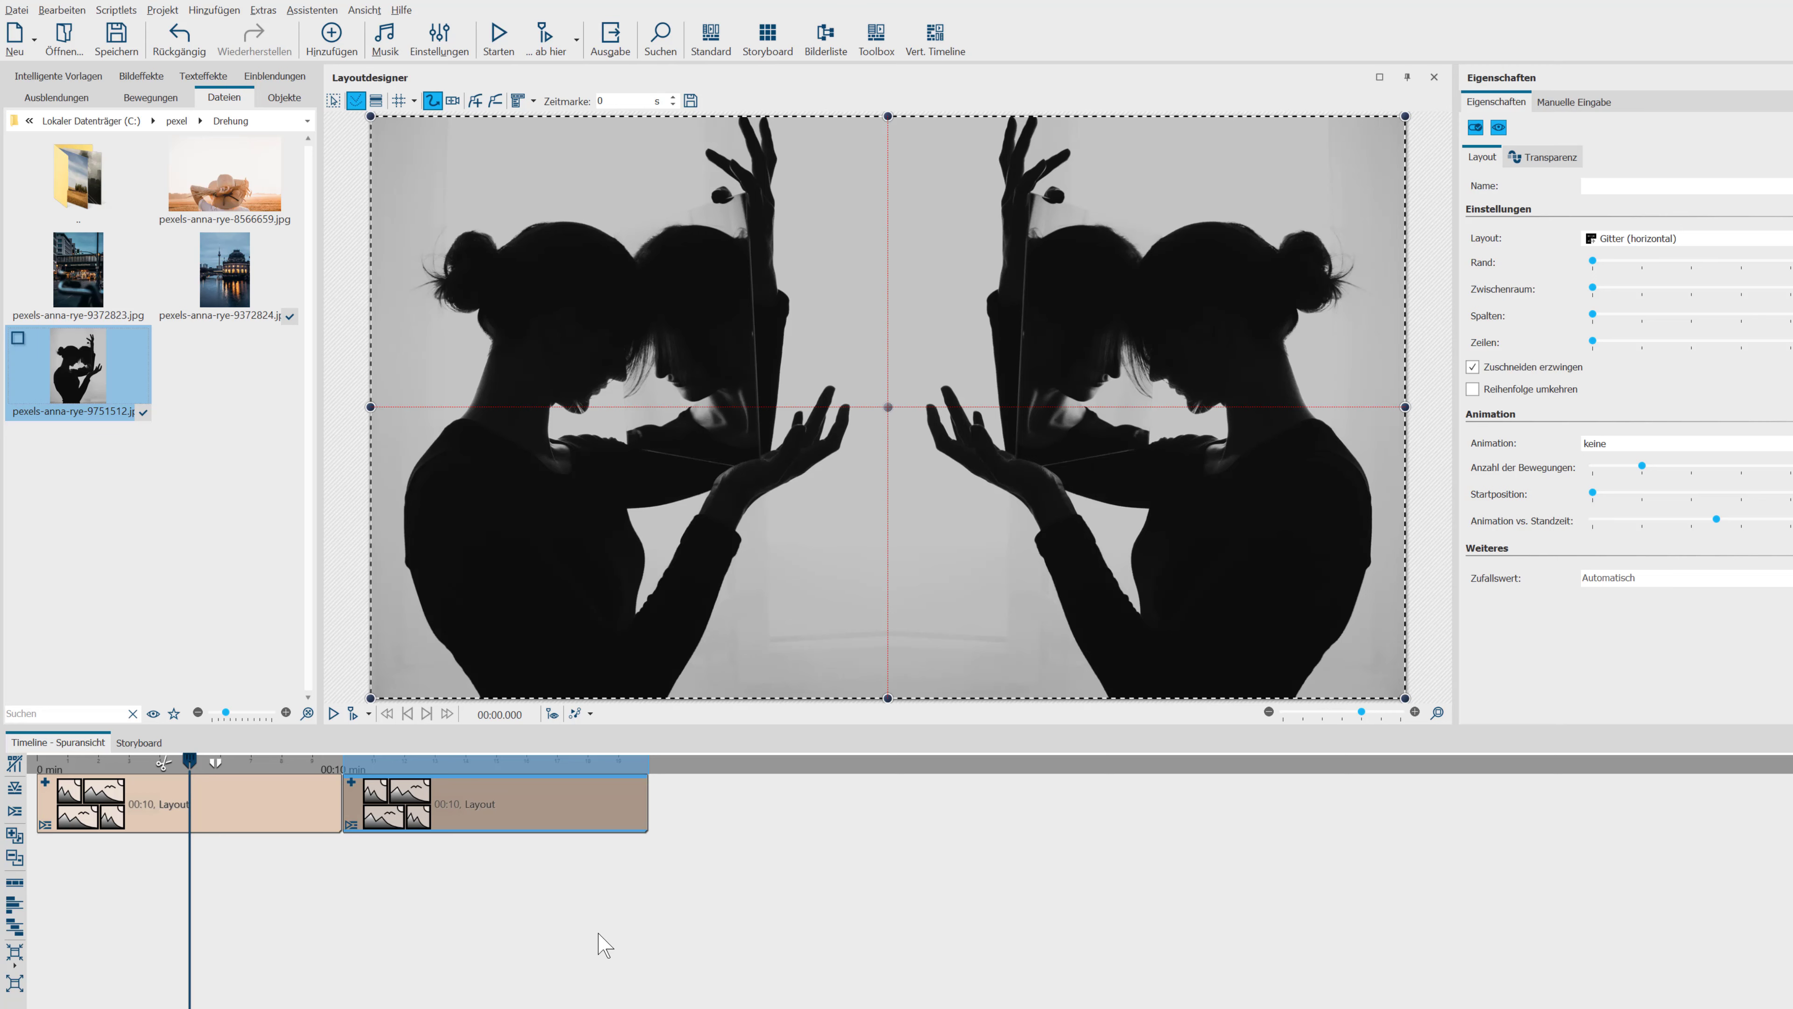
Enable Zoom & Kameraschwenk for the first Layout, shrink the camera frame around the domed building and rotate it about 11.29°
{"action": "left_click", "coordinate": [247, 806]}
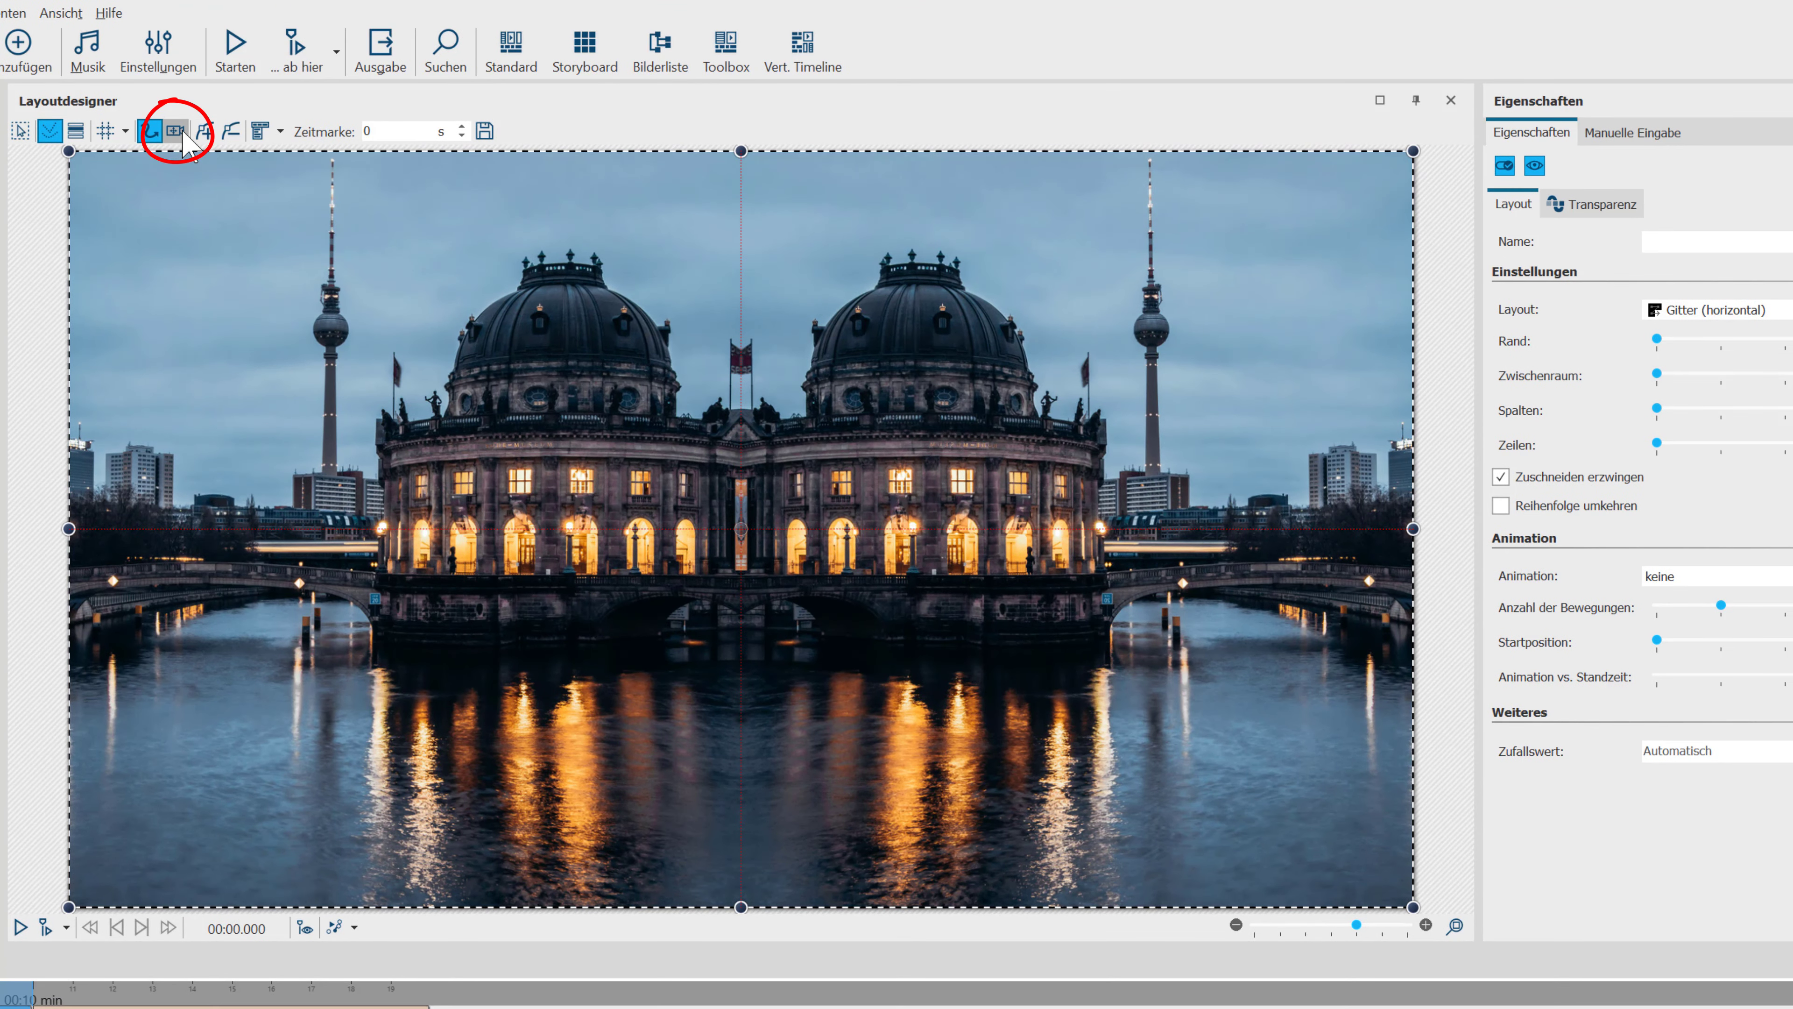
{"action": "left_click", "coordinate": [175, 131]}
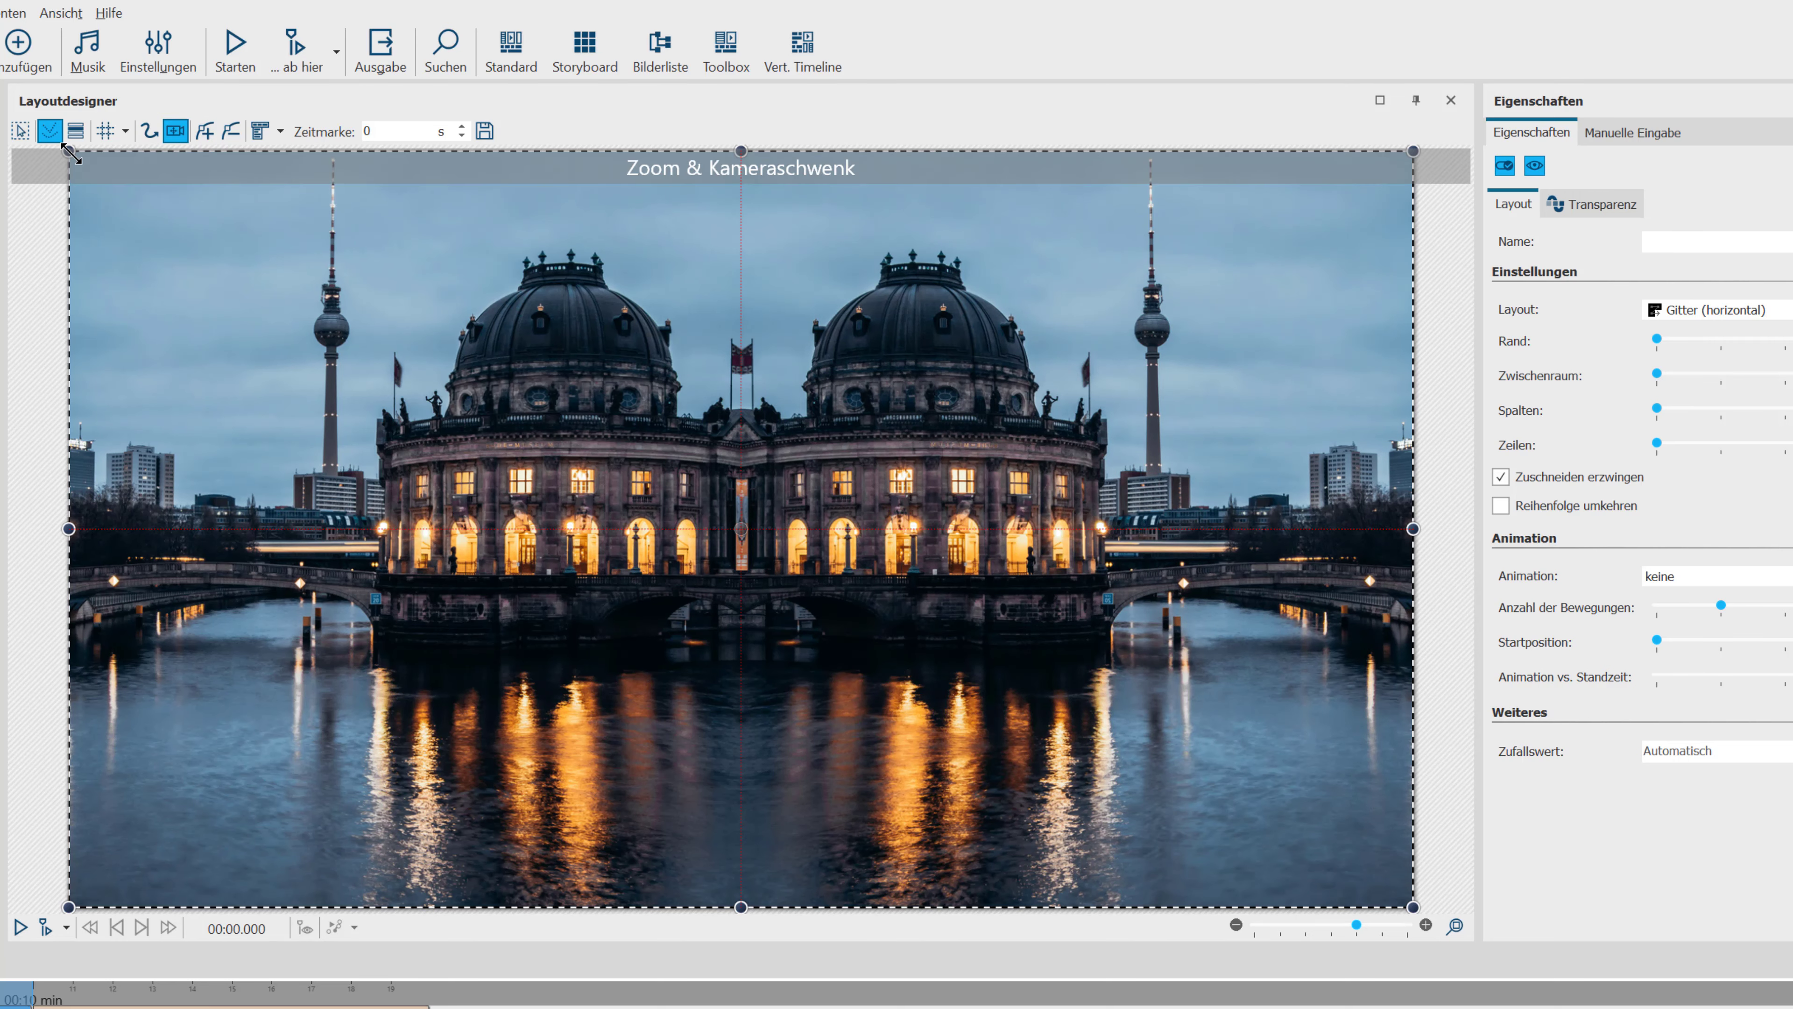
{"action": "left_click_drag", "start_coordinate": [141, 215], "coordinate": [466, 378]}
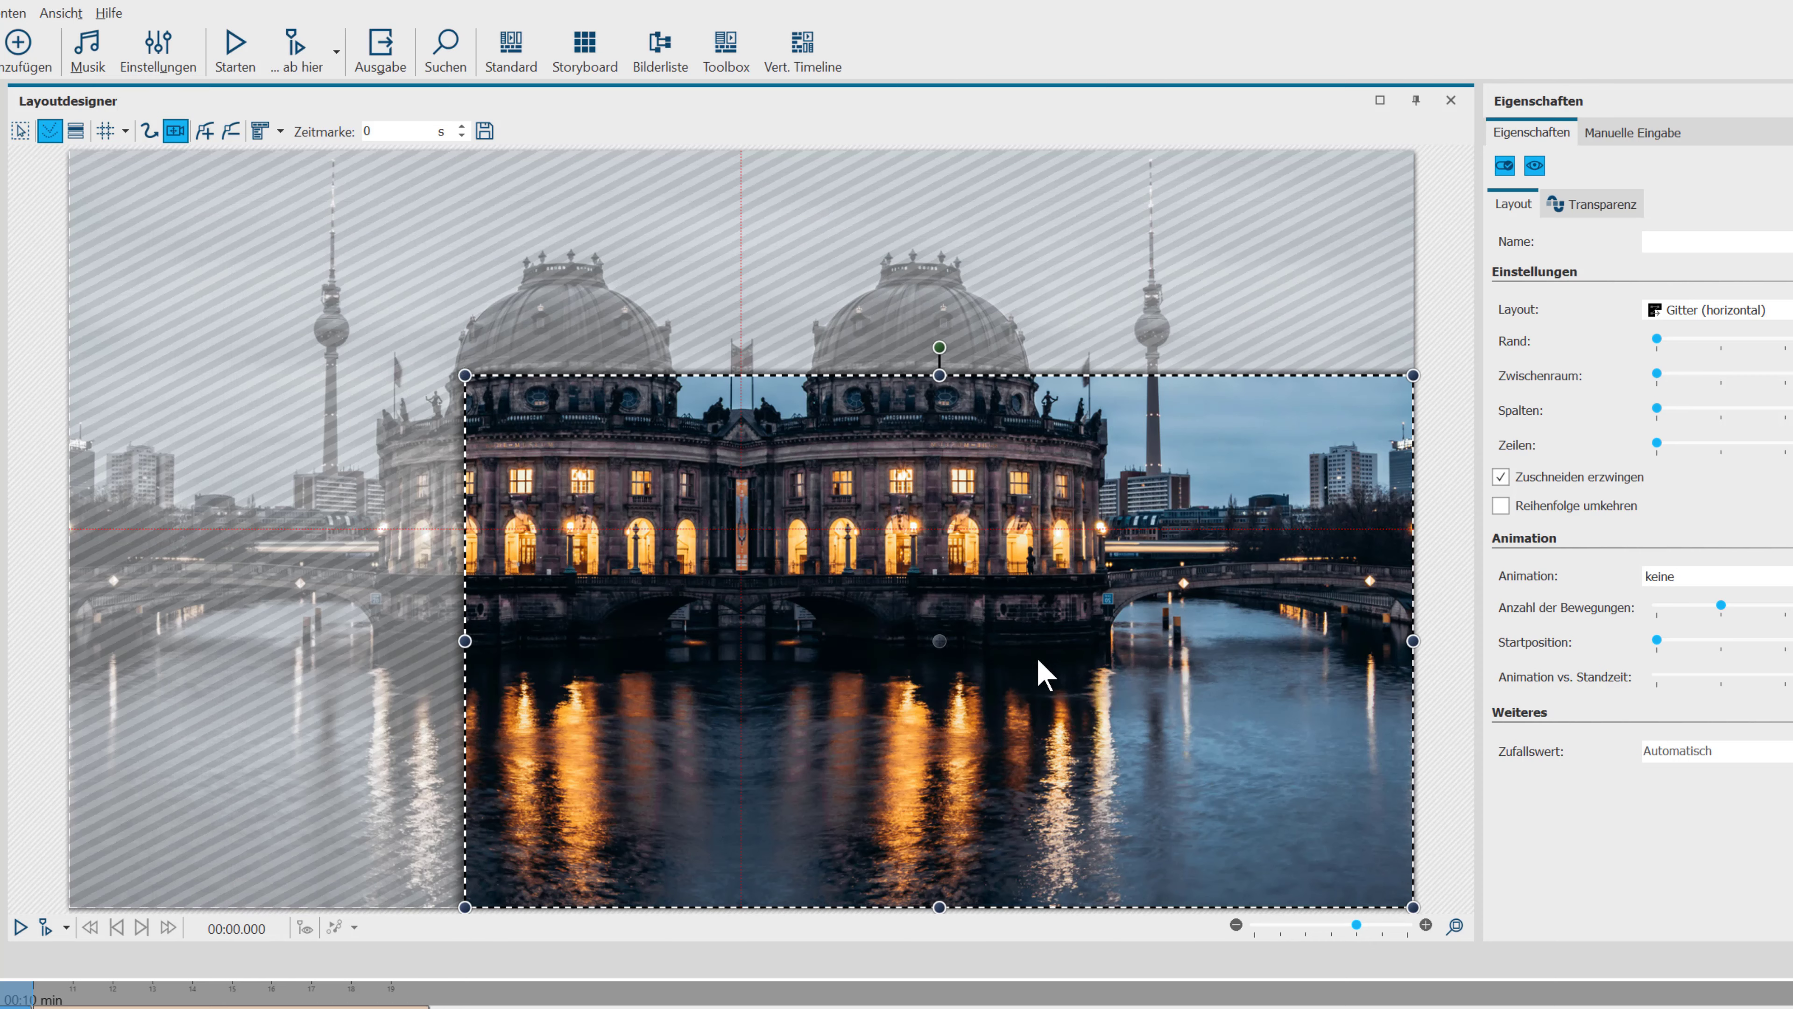
{"action": "left_click_drag", "start_coordinate": [1041, 673], "coordinate": [818, 535]}
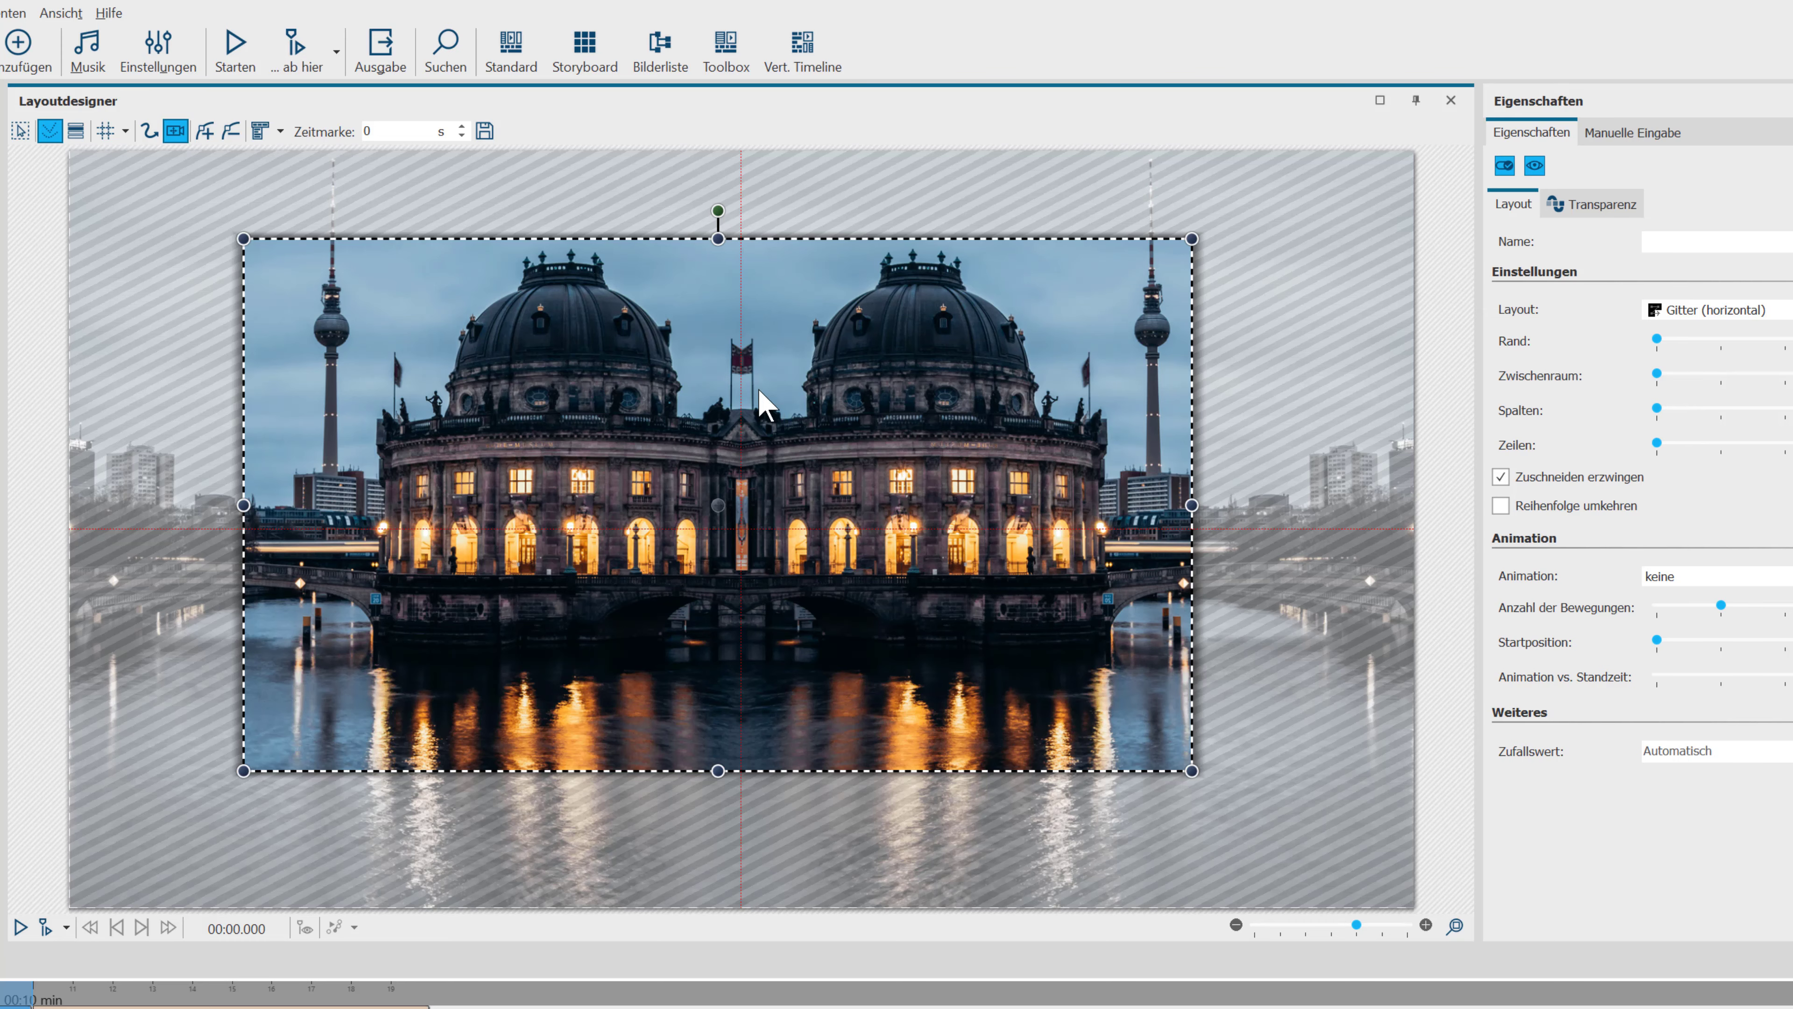
{"action": "left_click_drag", "start_coordinate": [750, 427], "coordinate": [781, 395]}
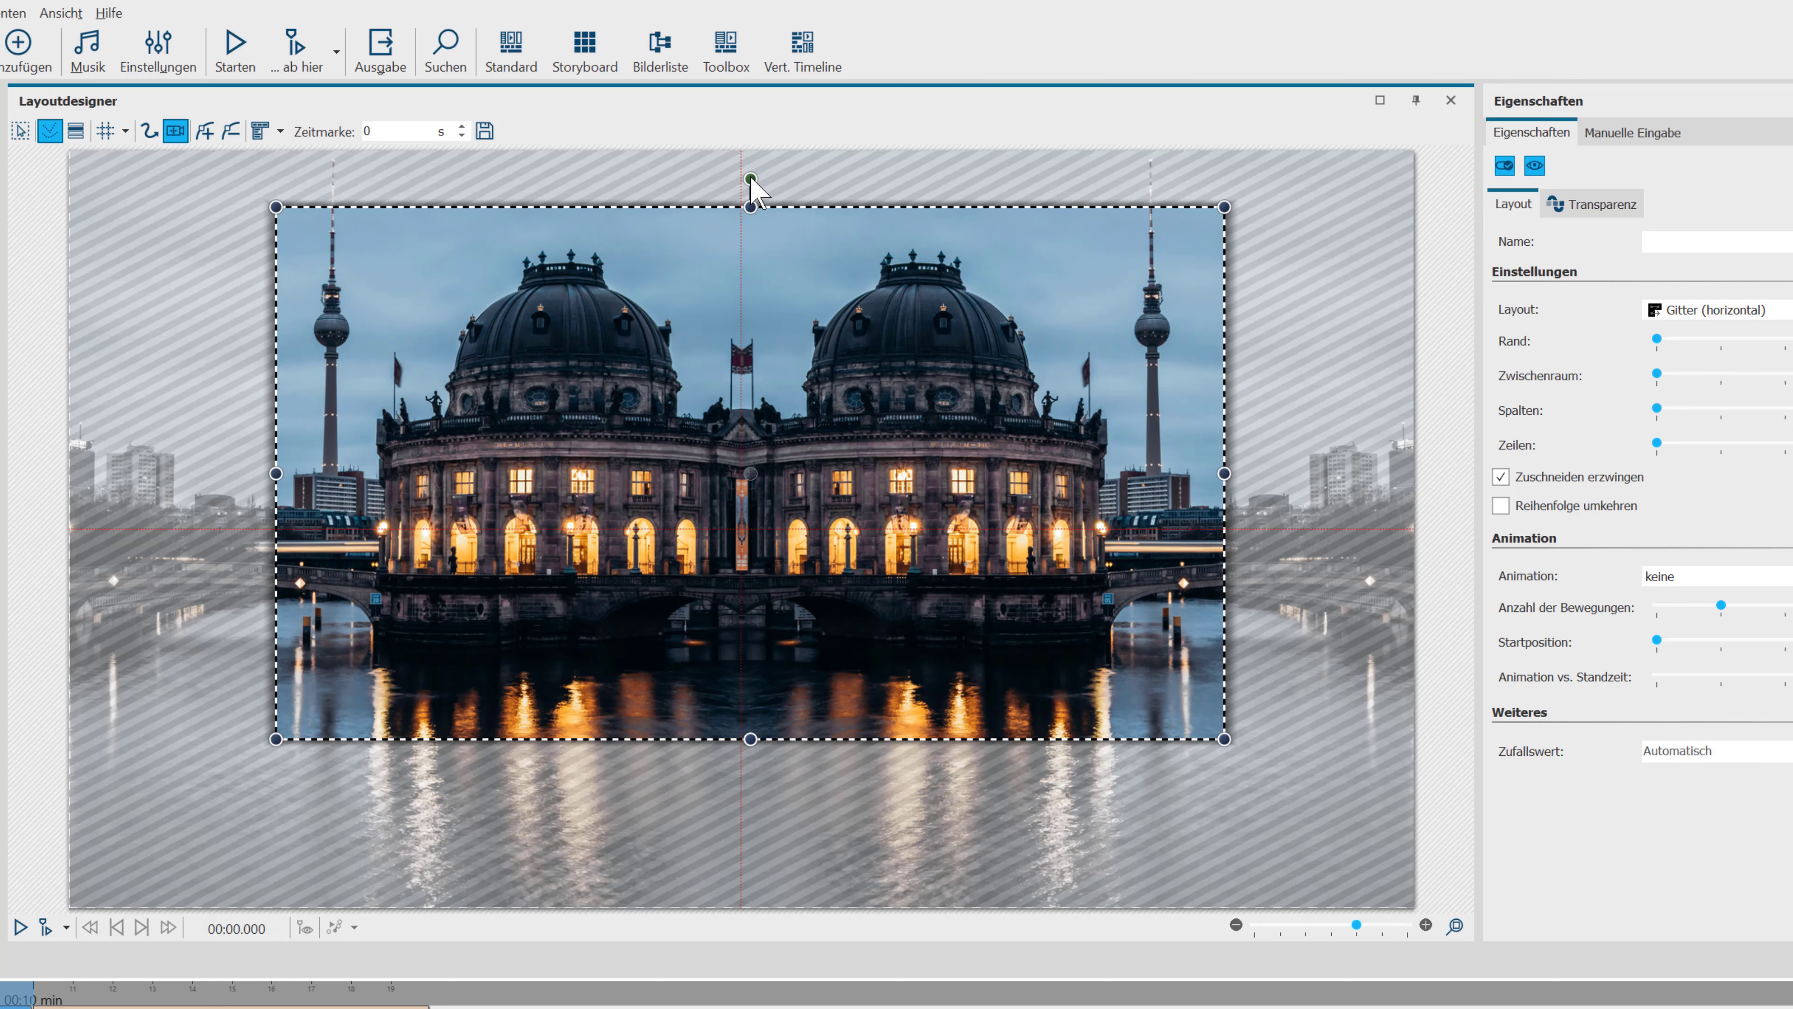
{"action": "left_click_drag", "start_coordinate": [772, 178], "coordinate": [796, 335]}
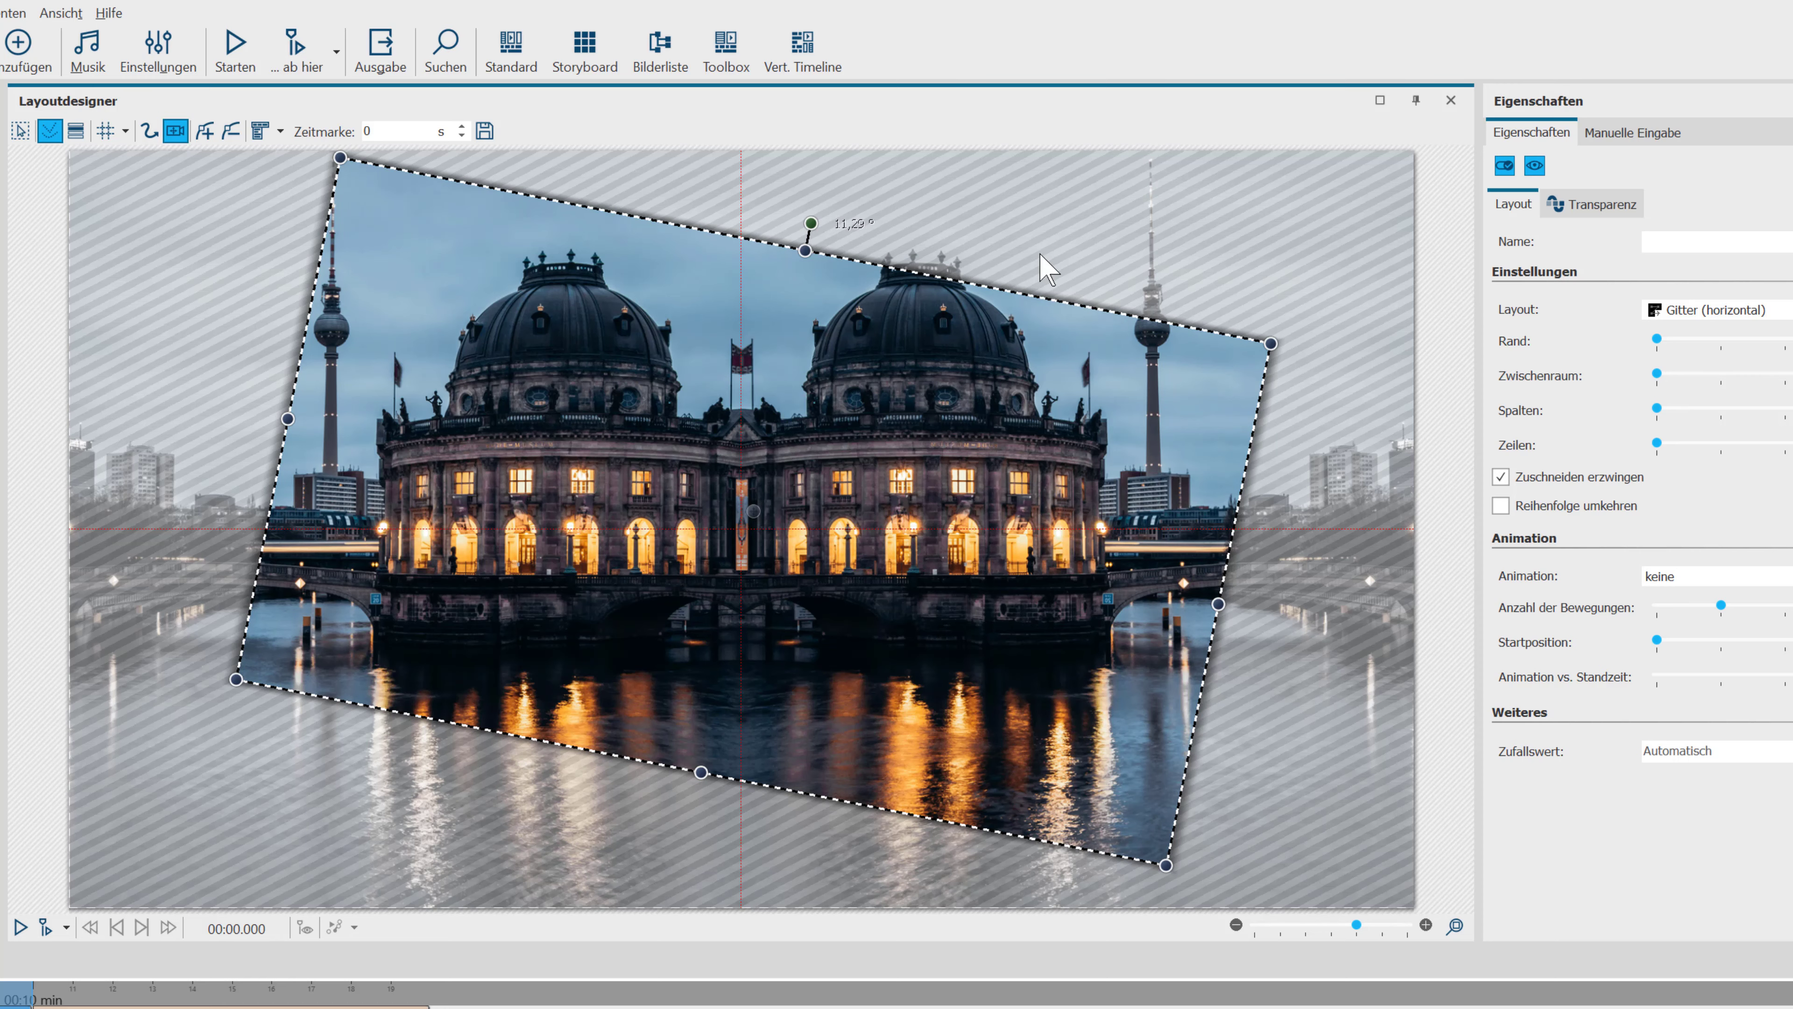
Set the camera frame's Z-Achse rotation to 8 and shrink the frame more tightly around the building
{"action": "left_click", "coordinate": [1634, 134]}
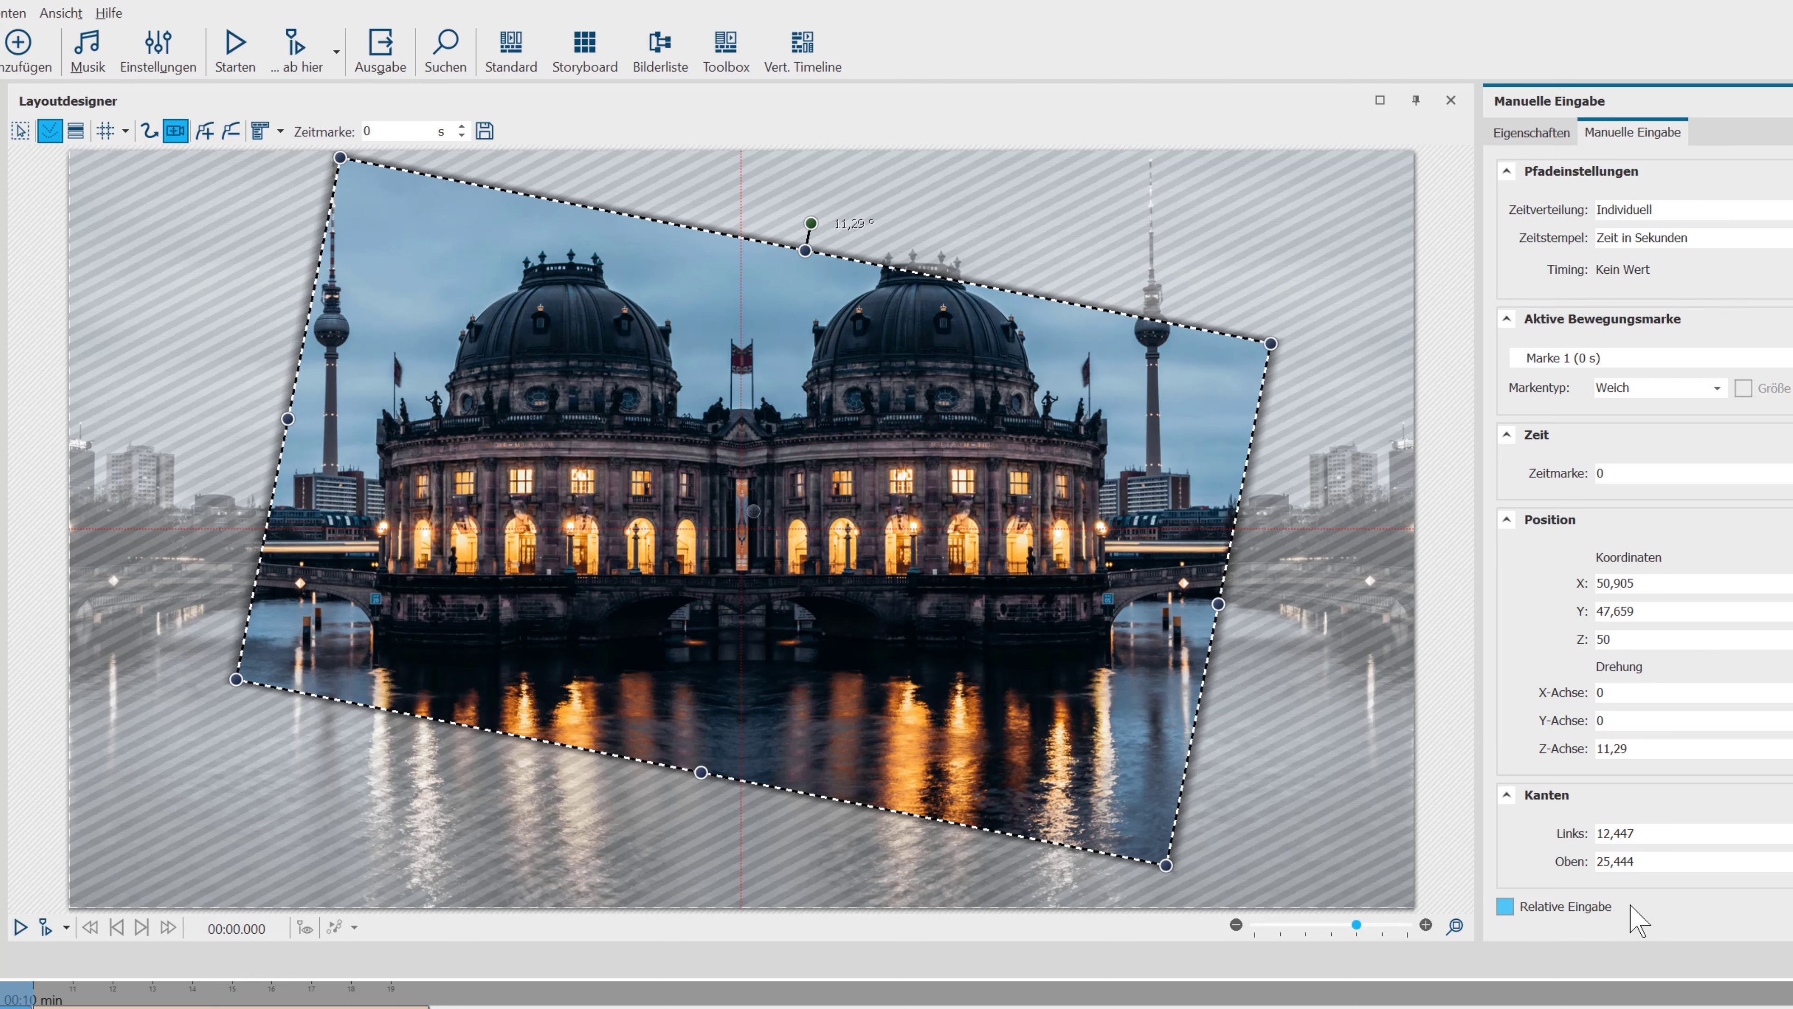
{"action": "double_click", "coordinate": [1640, 747]}
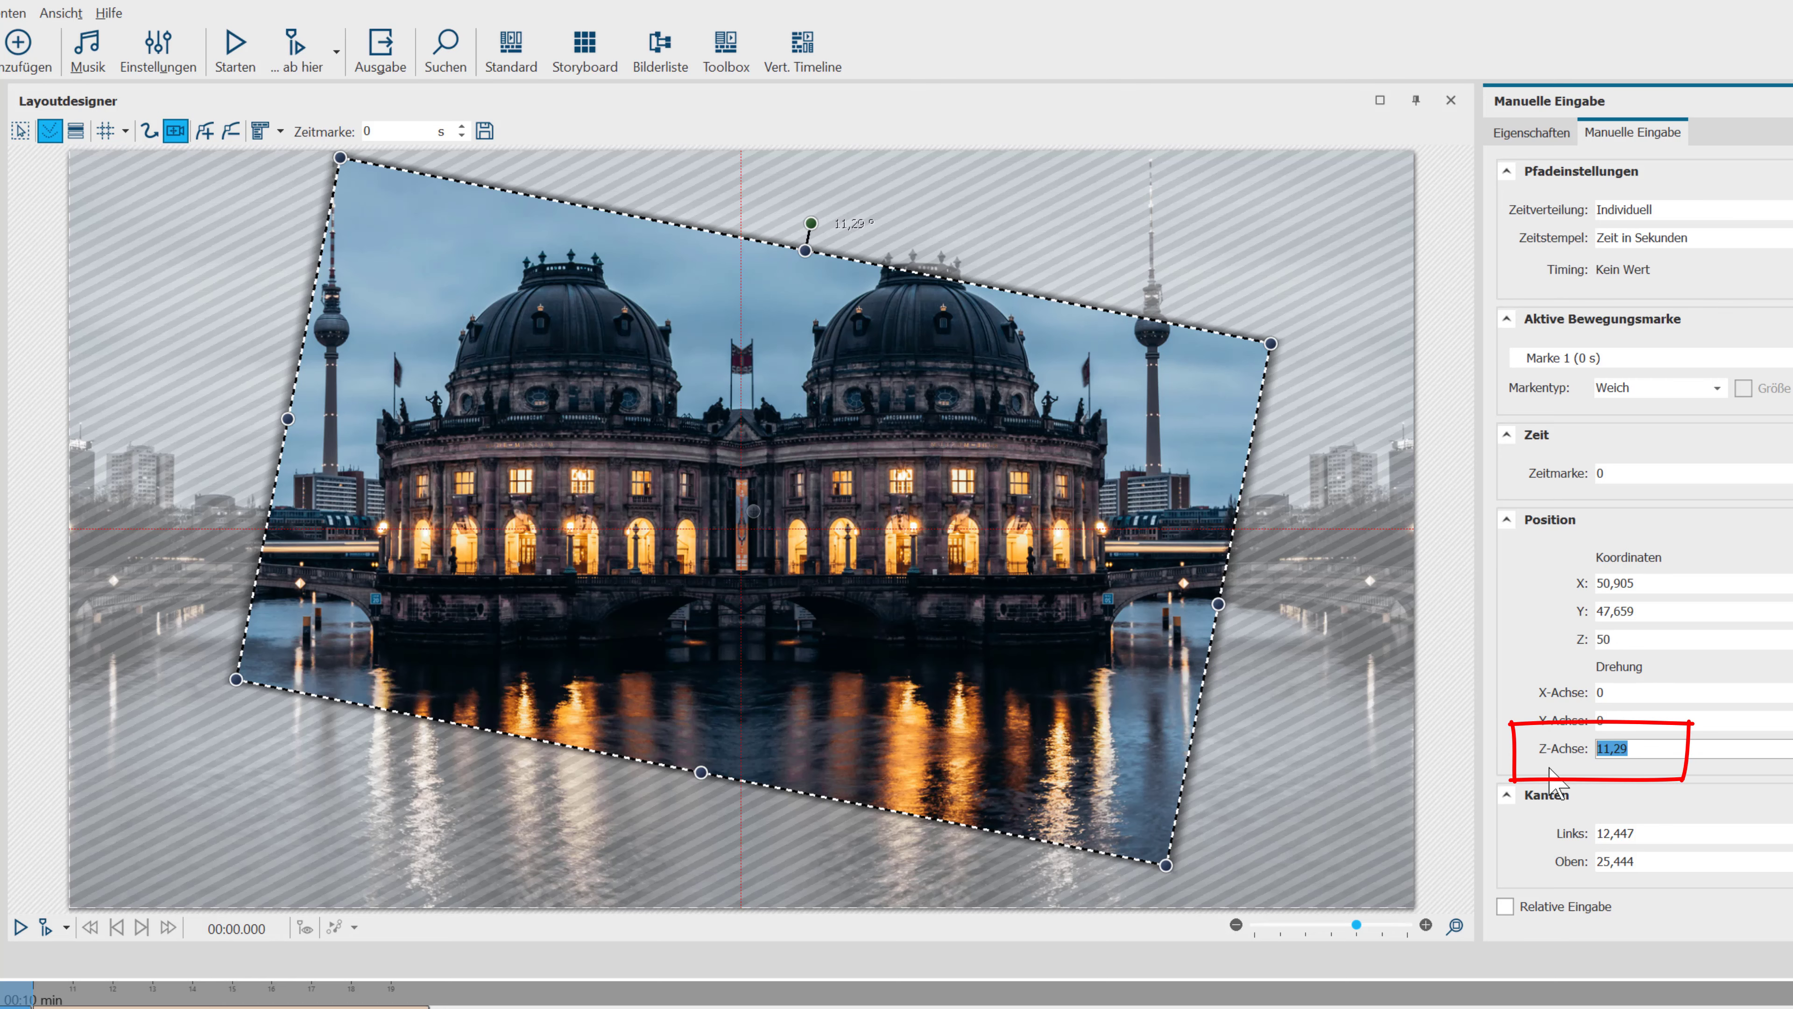
{"action": "type", "text": "3"}
{"action": "key", "text": "Return"}
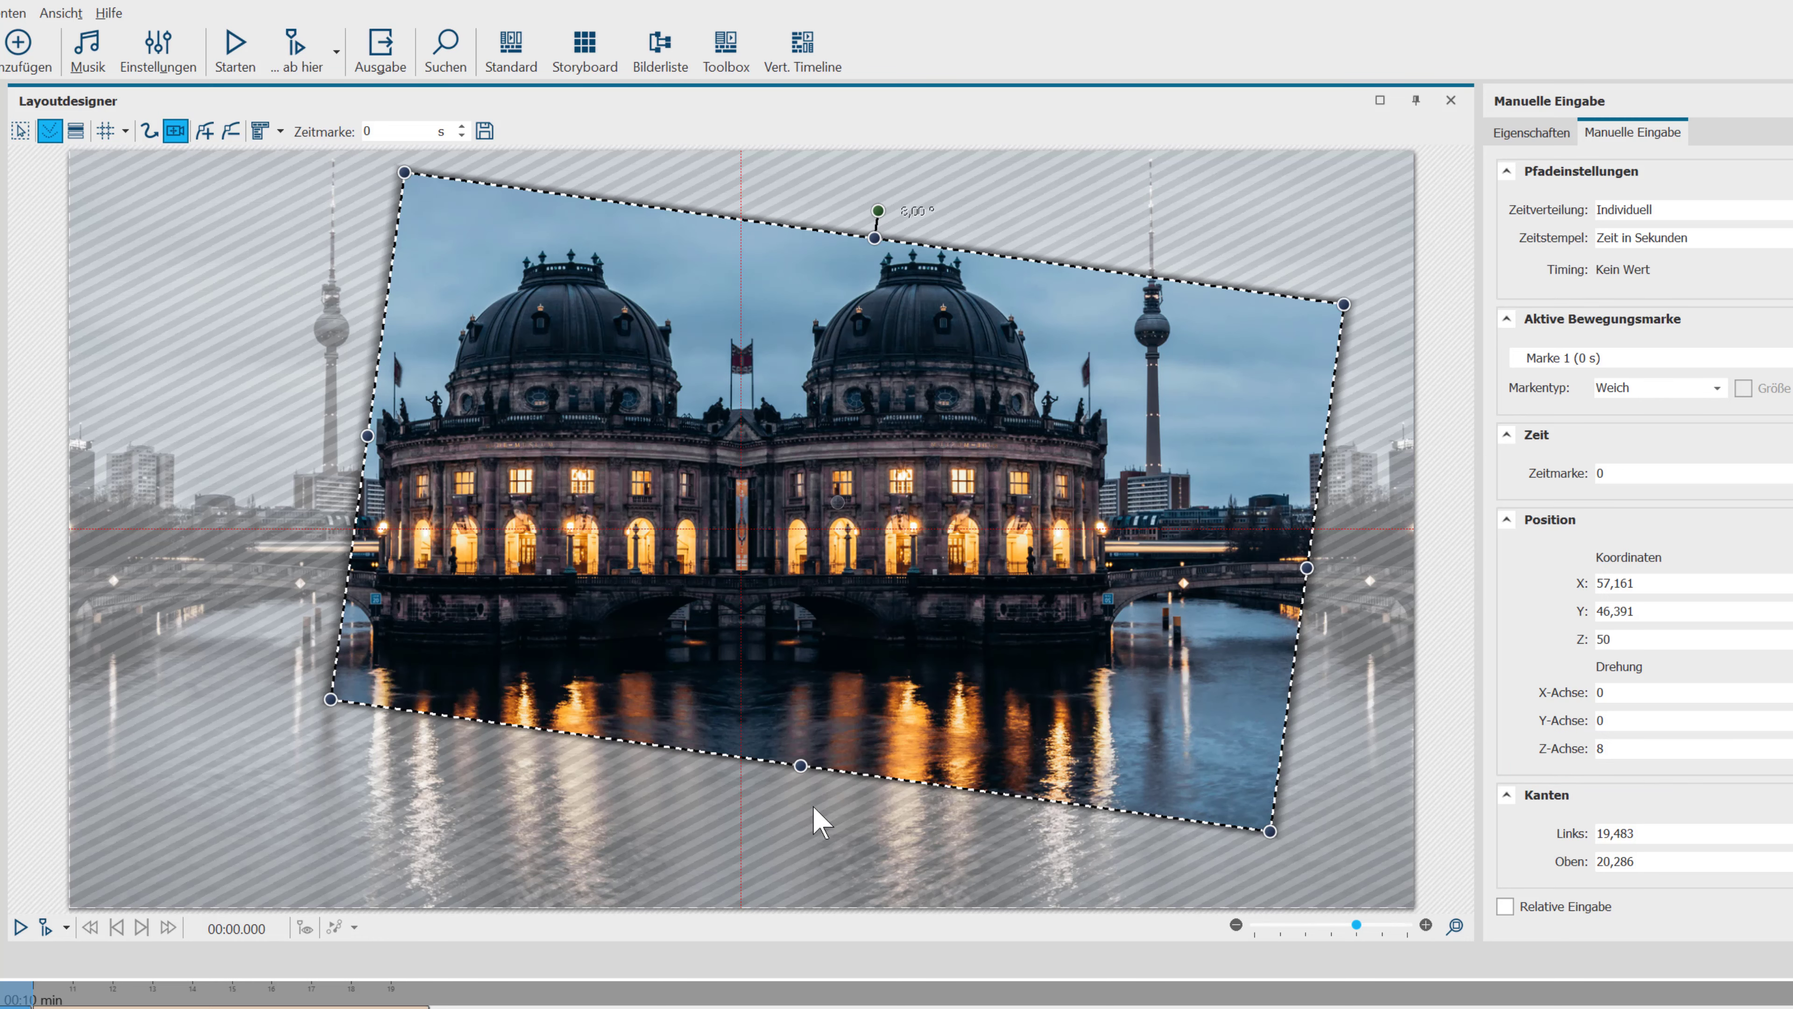
{"action": "left_click_drag", "start_coordinate": [1269, 832], "coordinate": [1144, 735]}
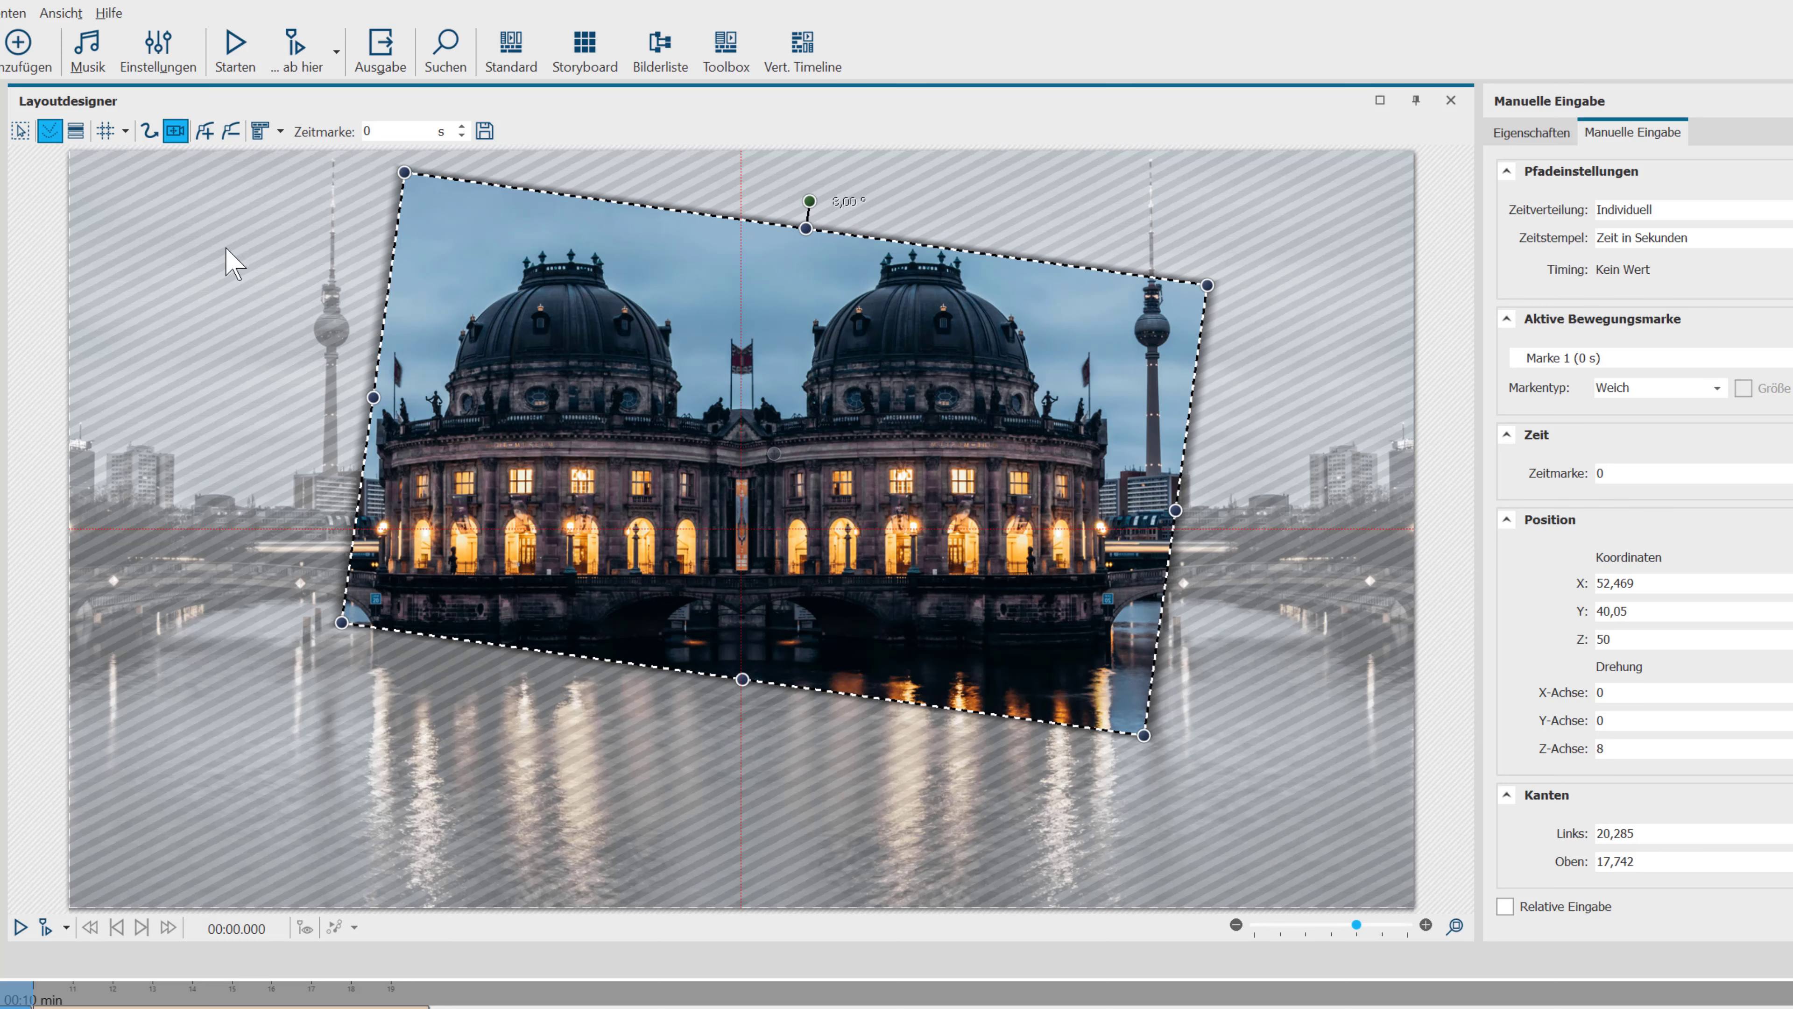
Insert a second camera mark at 2 s, straighten its frame to 0° and enlarge it to nearly the whole picture
{"action": "left_click", "coordinate": [205, 131]}
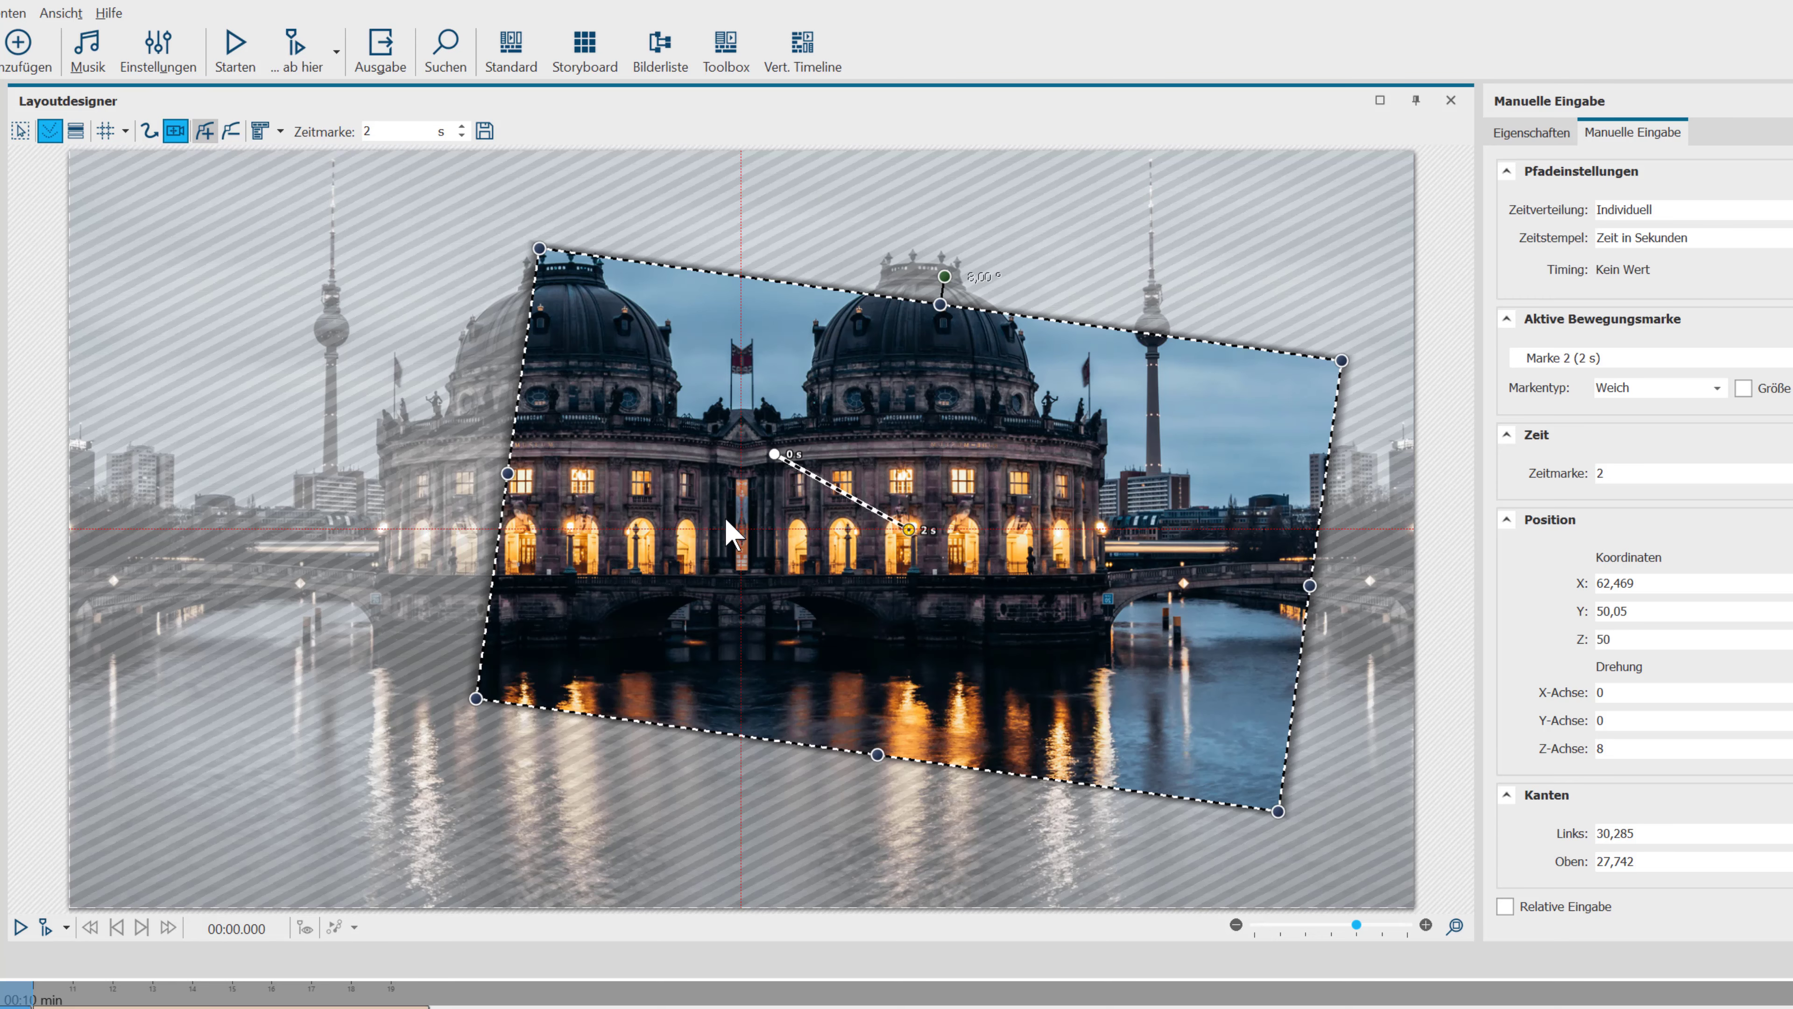
{"action": "left_click_drag", "start_coordinate": [724, 563], "coordinate": [621, 580]}
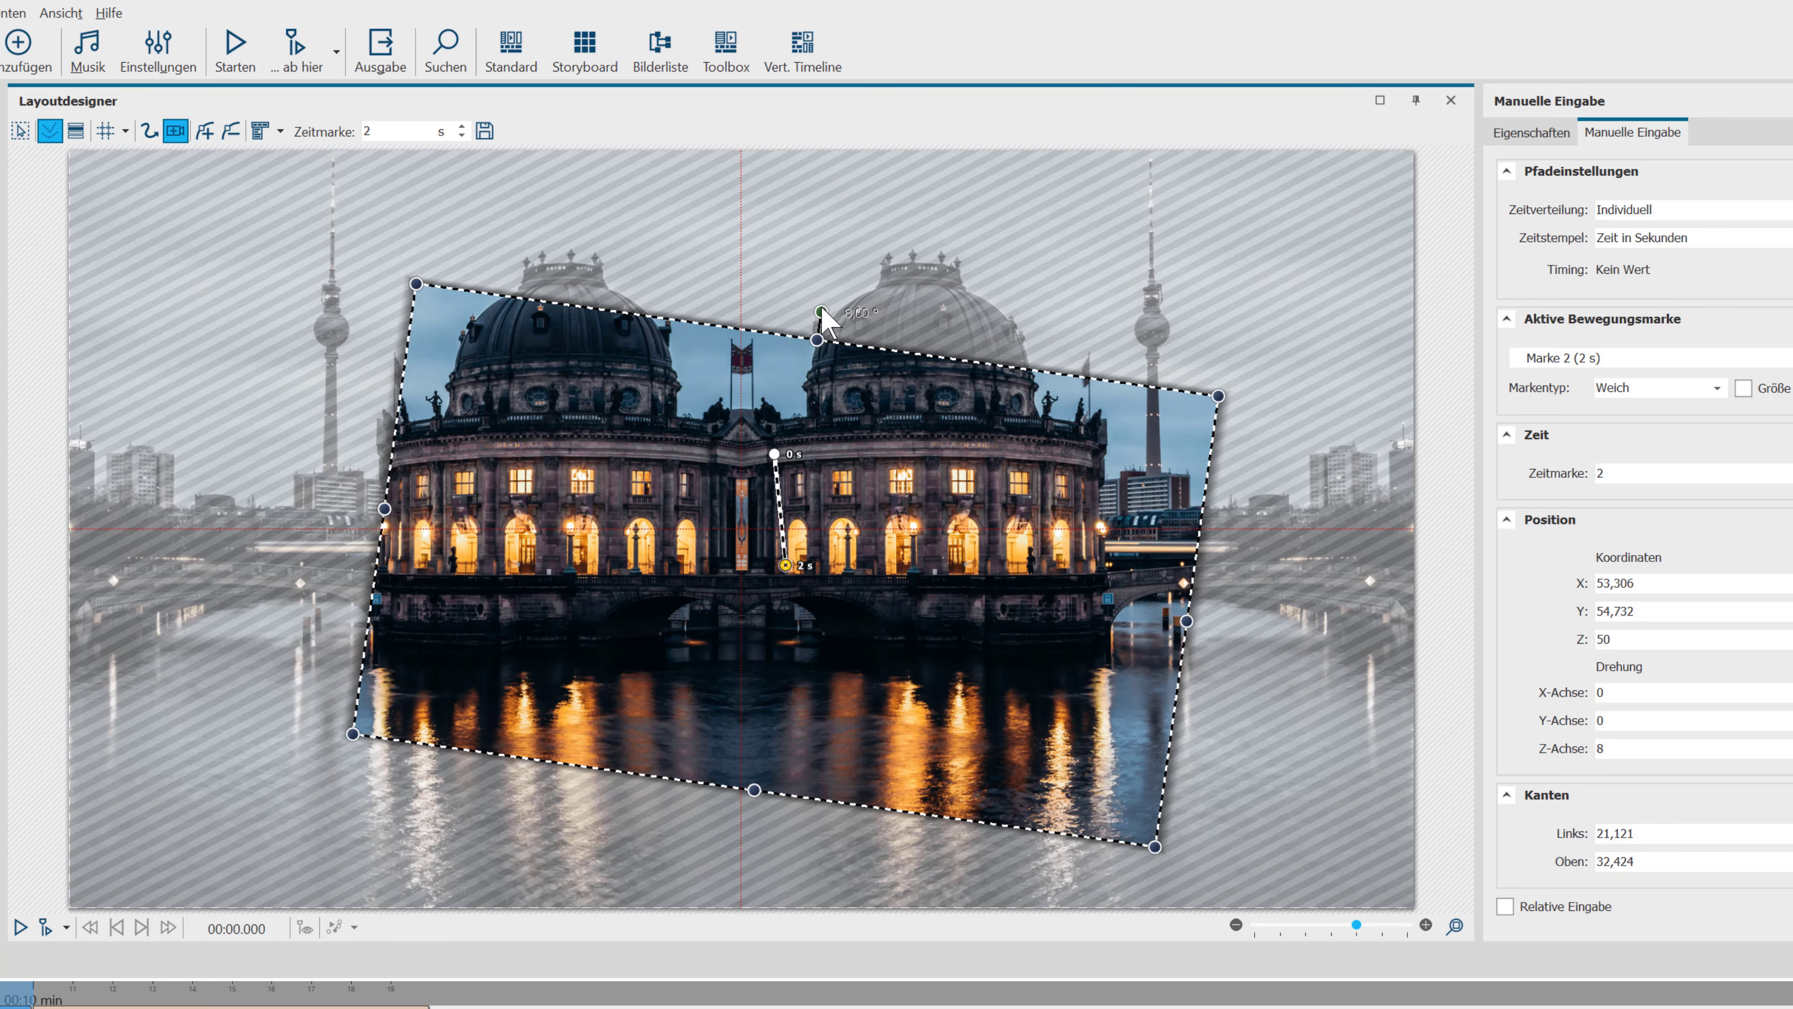
{"action": "left_click_drag", "start_coordinate": [821, 311], "coordinate": [789, 338]}
{"action": "left_click_drag", "start_coordinate": [380, 337], "coordinate": [157, 208]}
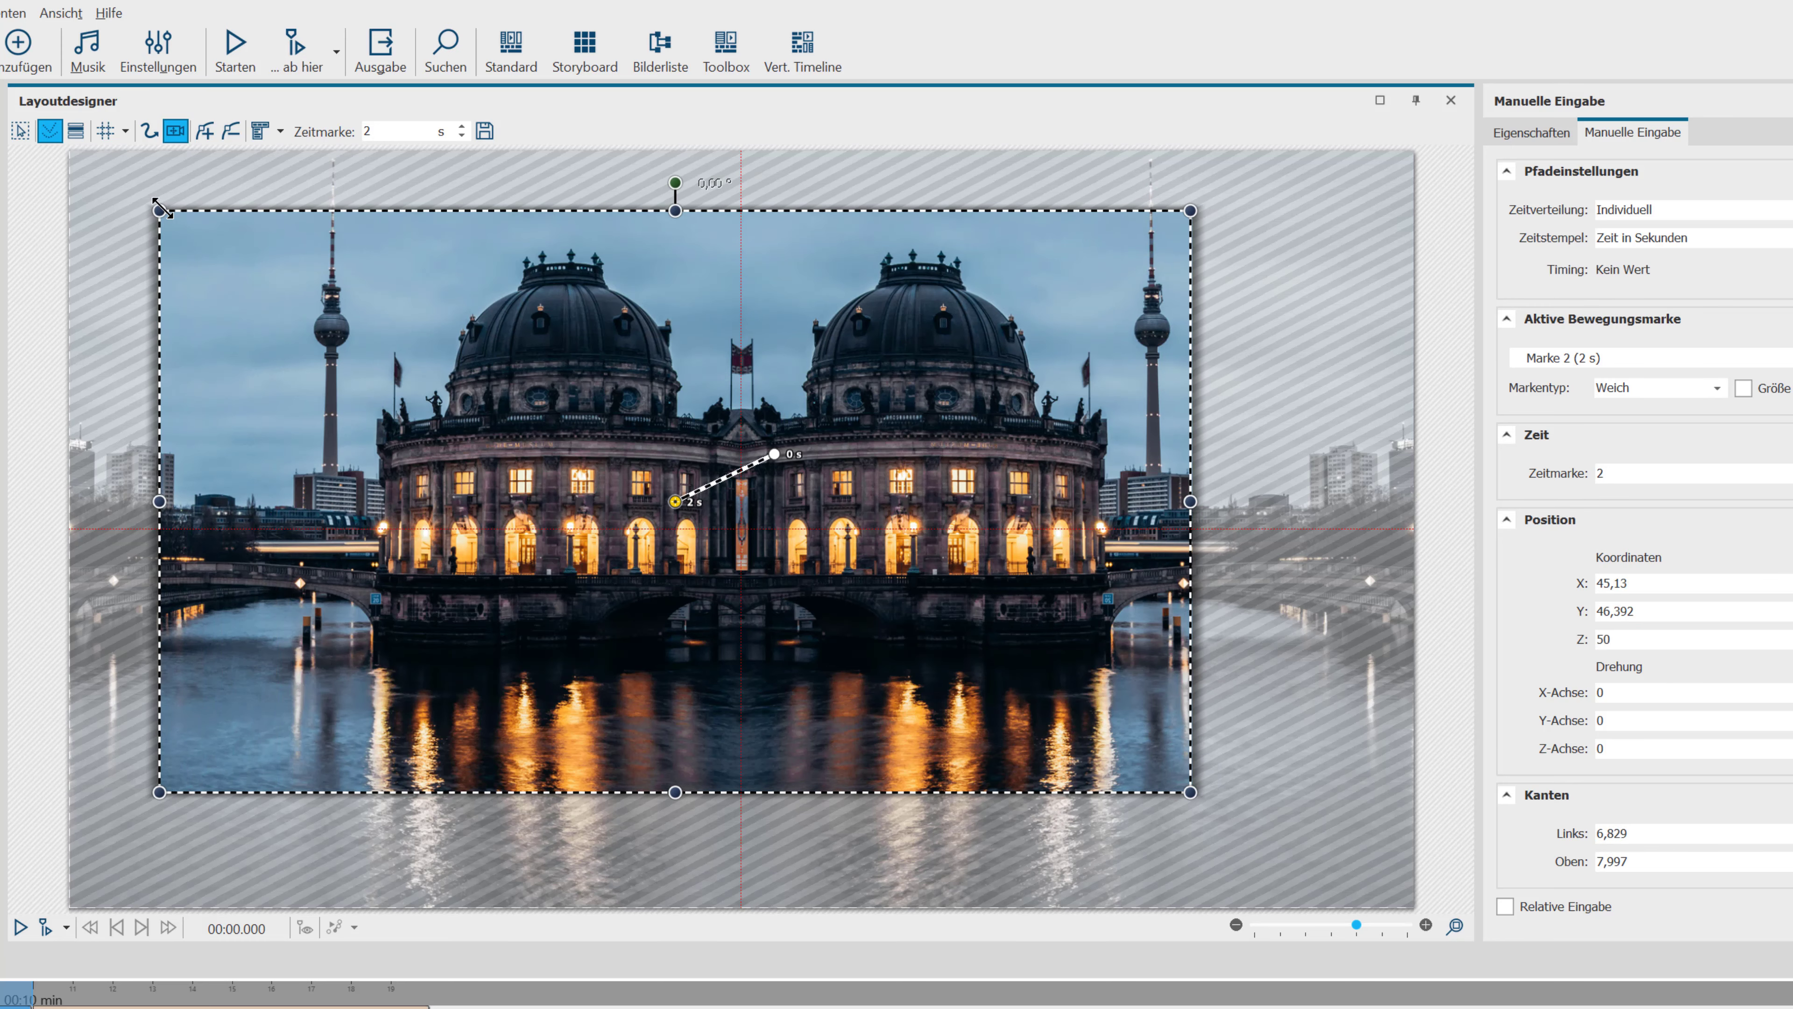
{"action": "left_click_drag", "start_coordinate": [1191, 792], "coordinate": [1303, 855]}
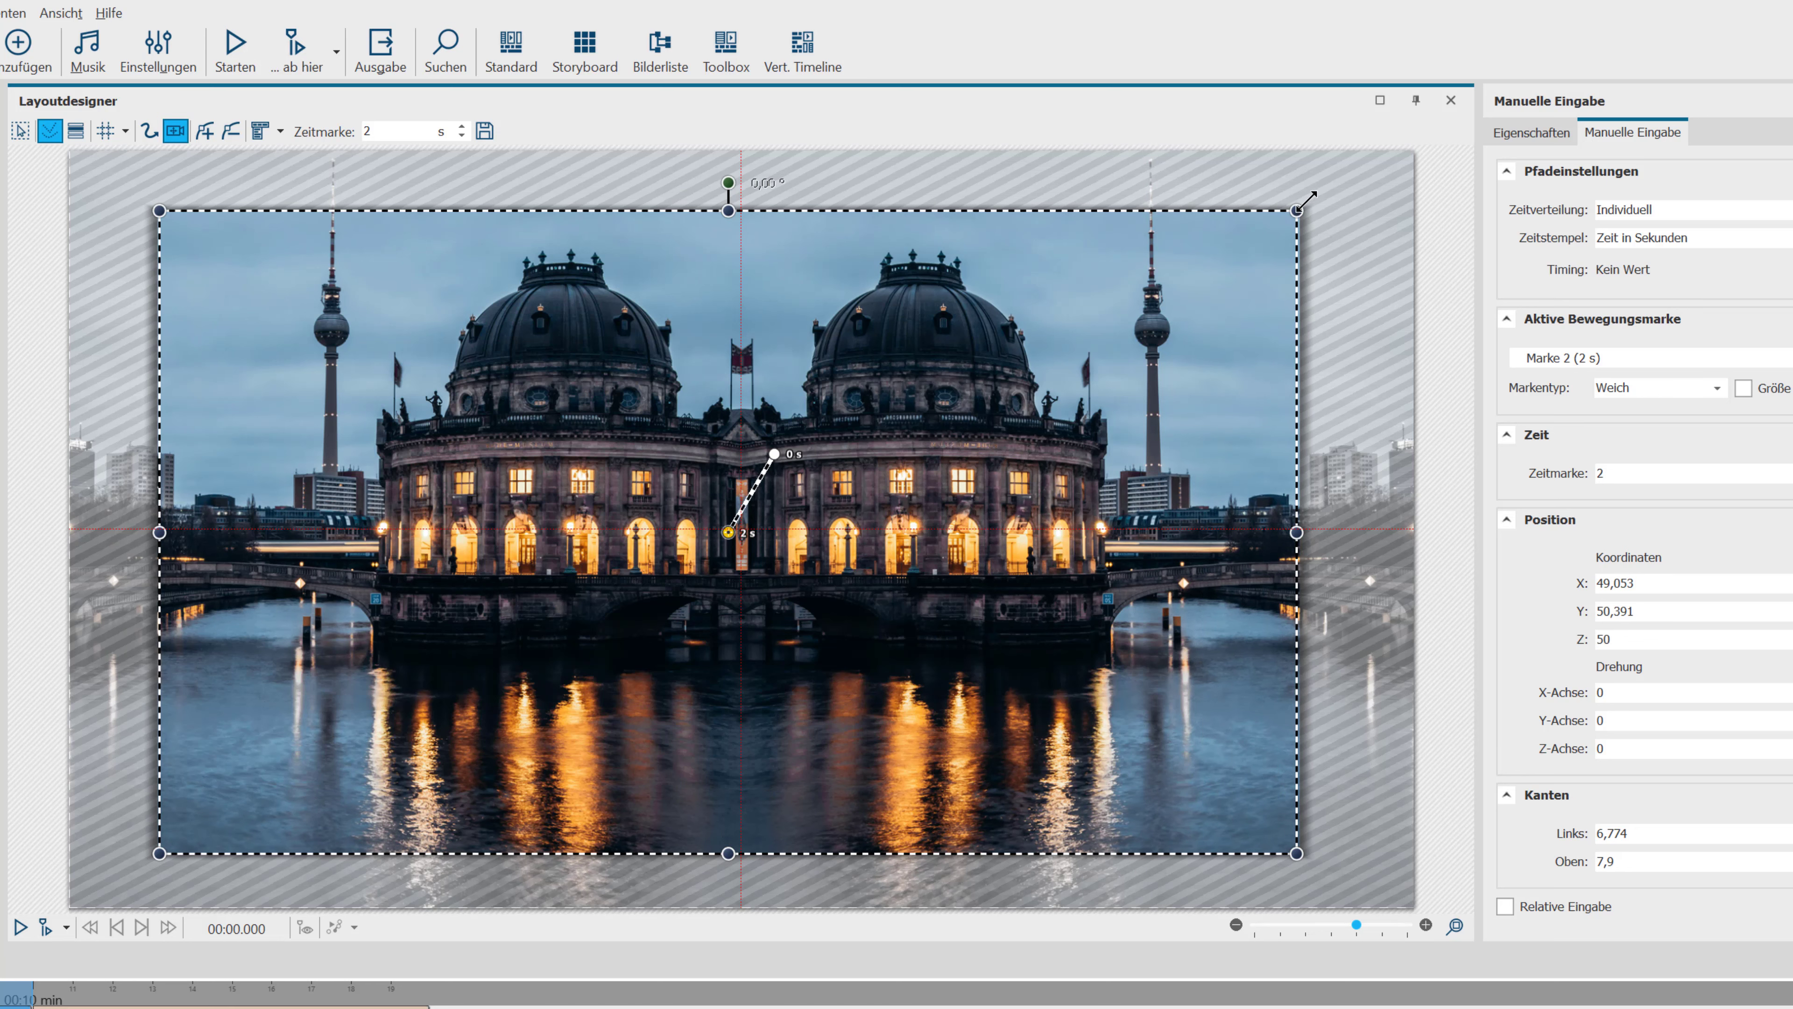
{"action": "left_click_drag", "start_coordinate": [1299, 209], "coordinate": [1365, 173]}
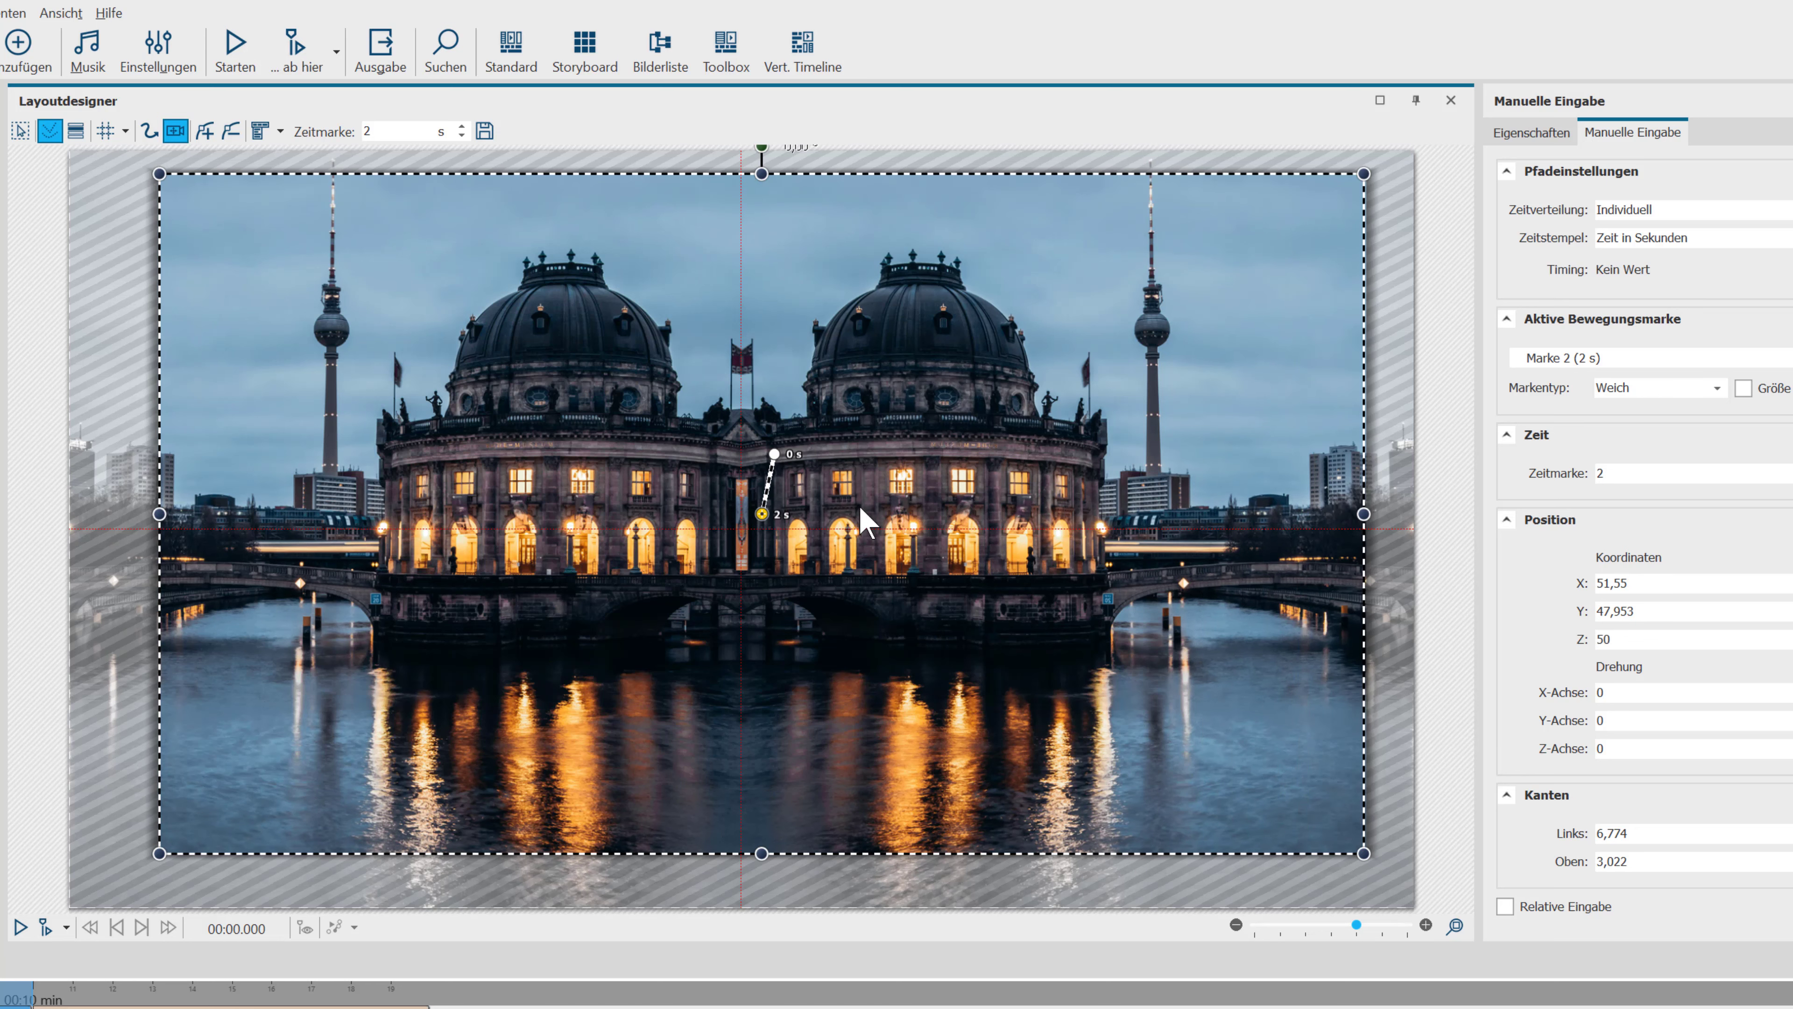
Scale the second mark's position frame to full screen, with its Zeitmarke at 10 s, and preview the camera move
{"action": "right_click", "coordinate": [764, 519]}
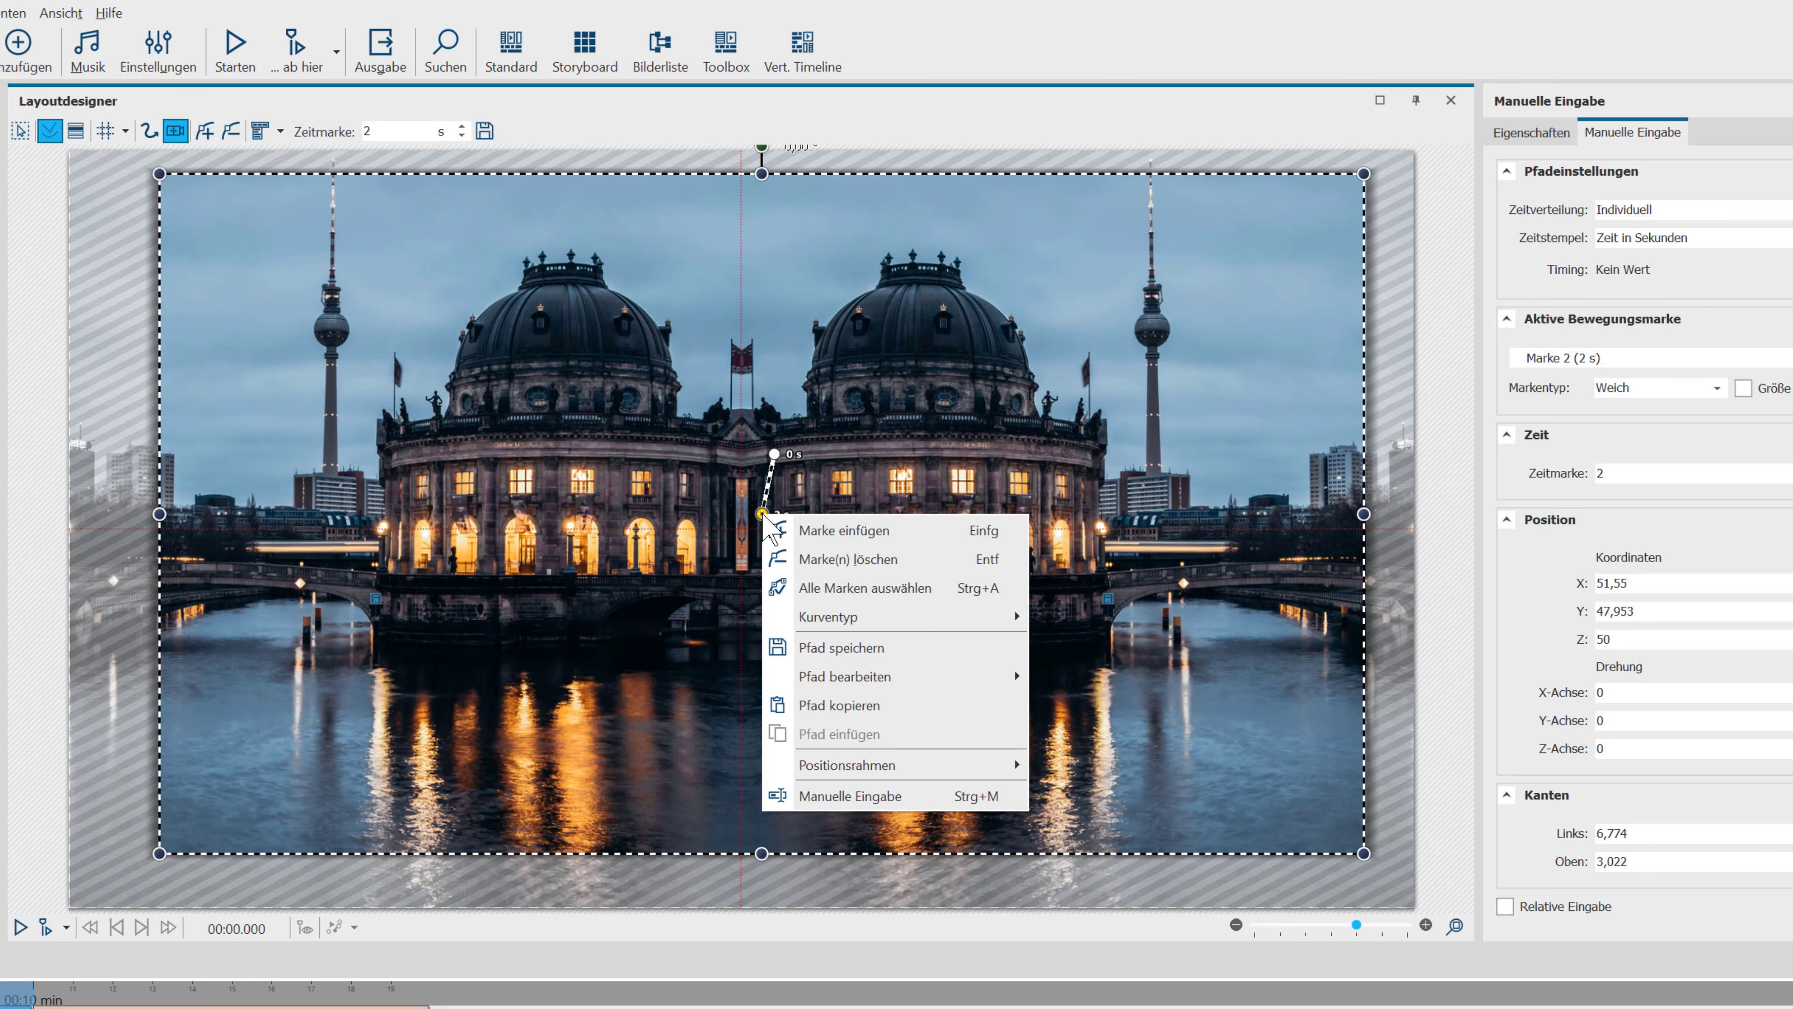
{"action": "mouse_move", "coordinate": [954, 772]}
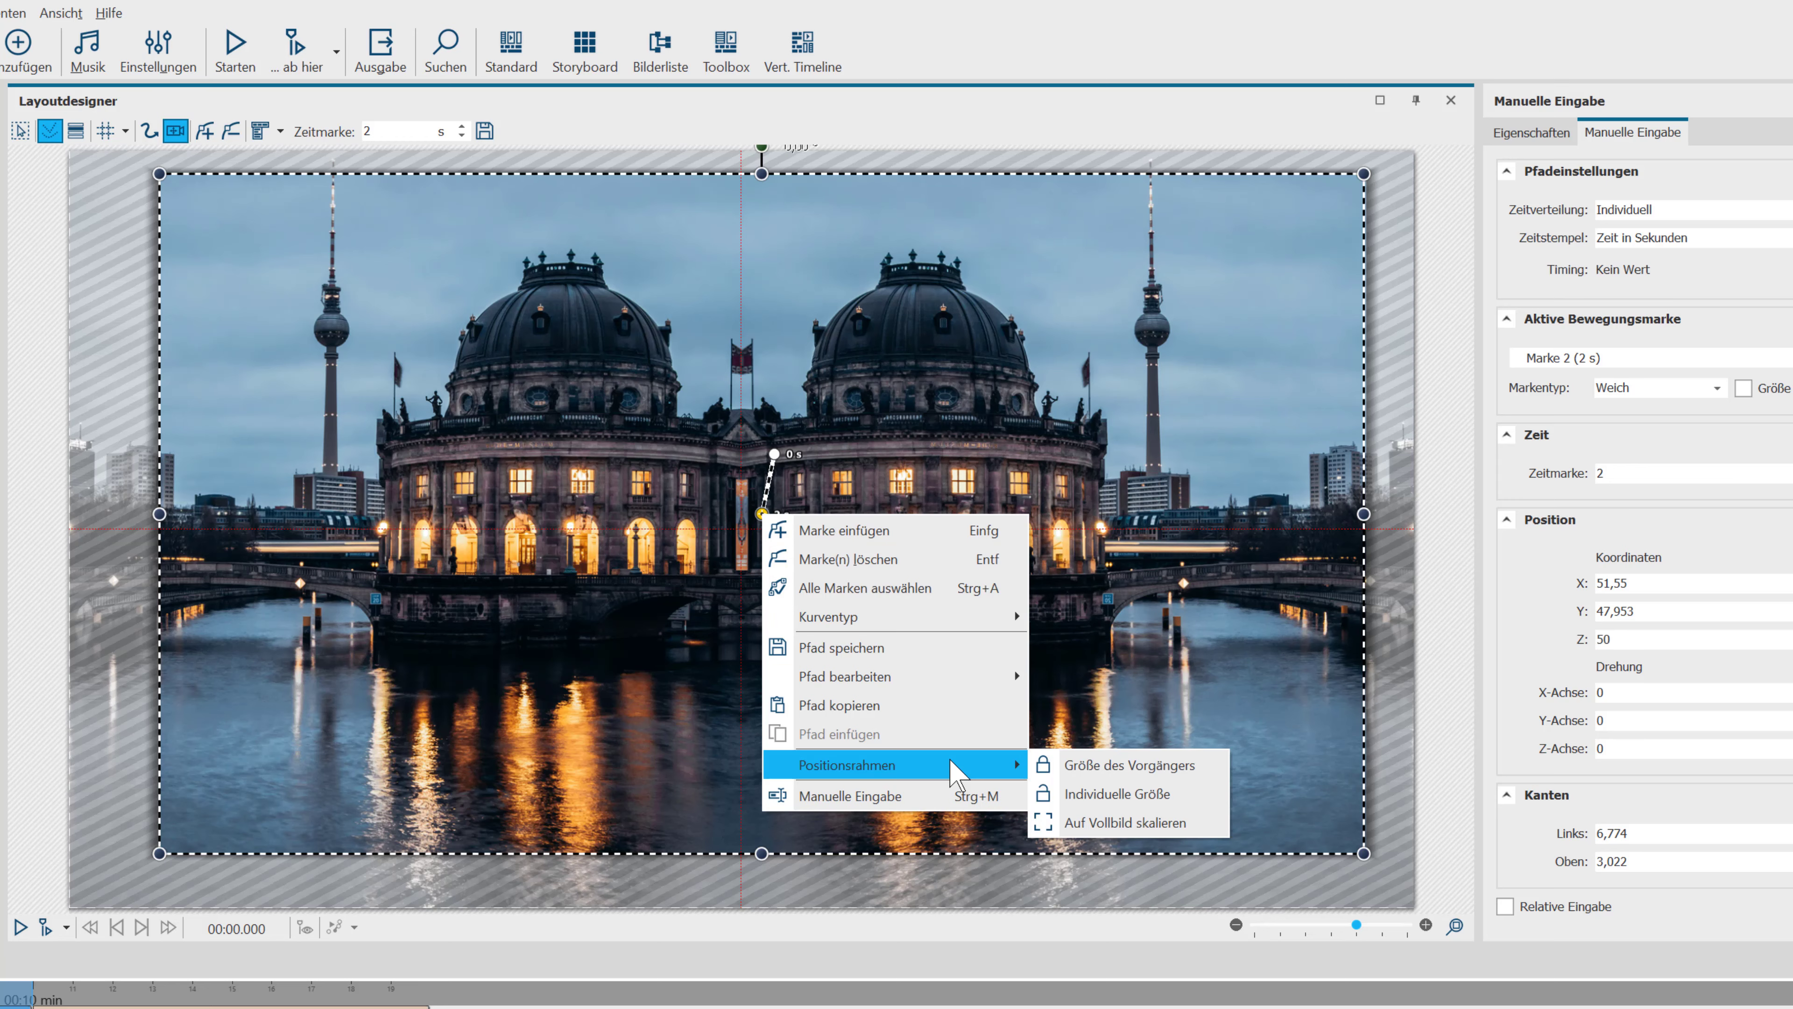
{"action": "left_click", "coordinate": [1094, 827]}
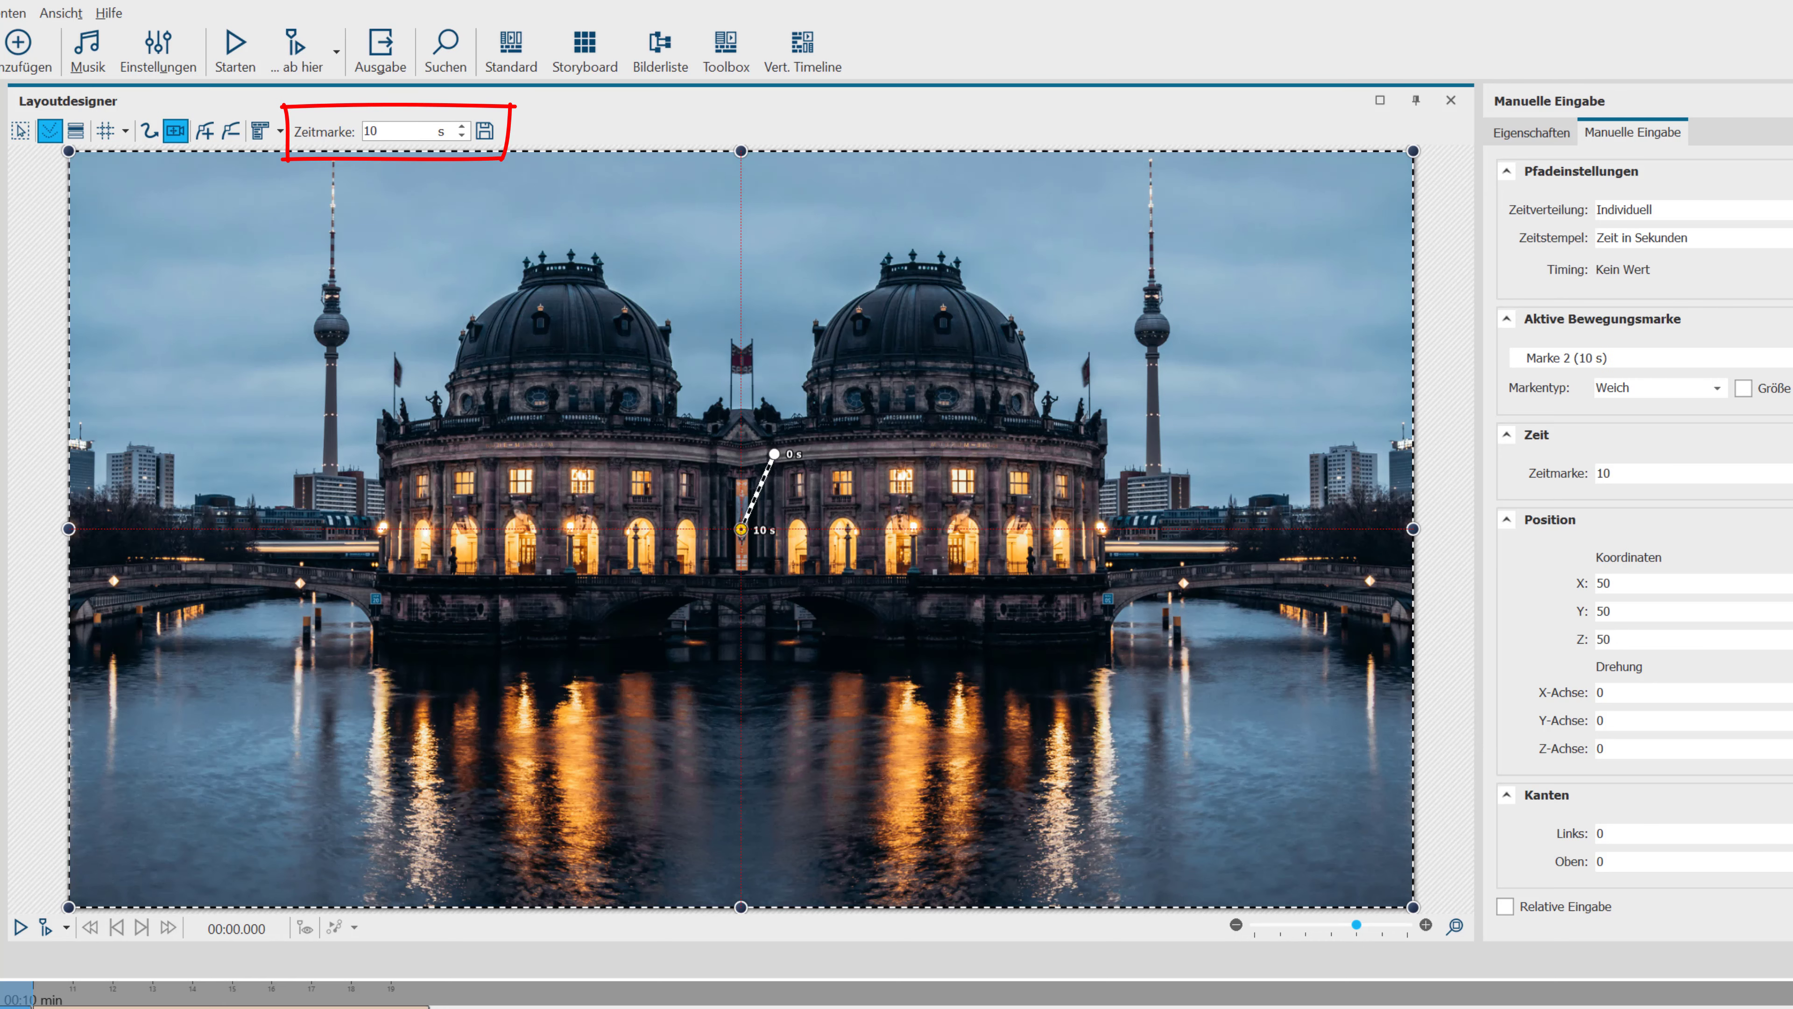
{"action": "left_click", "coordinate": [25, 926]}
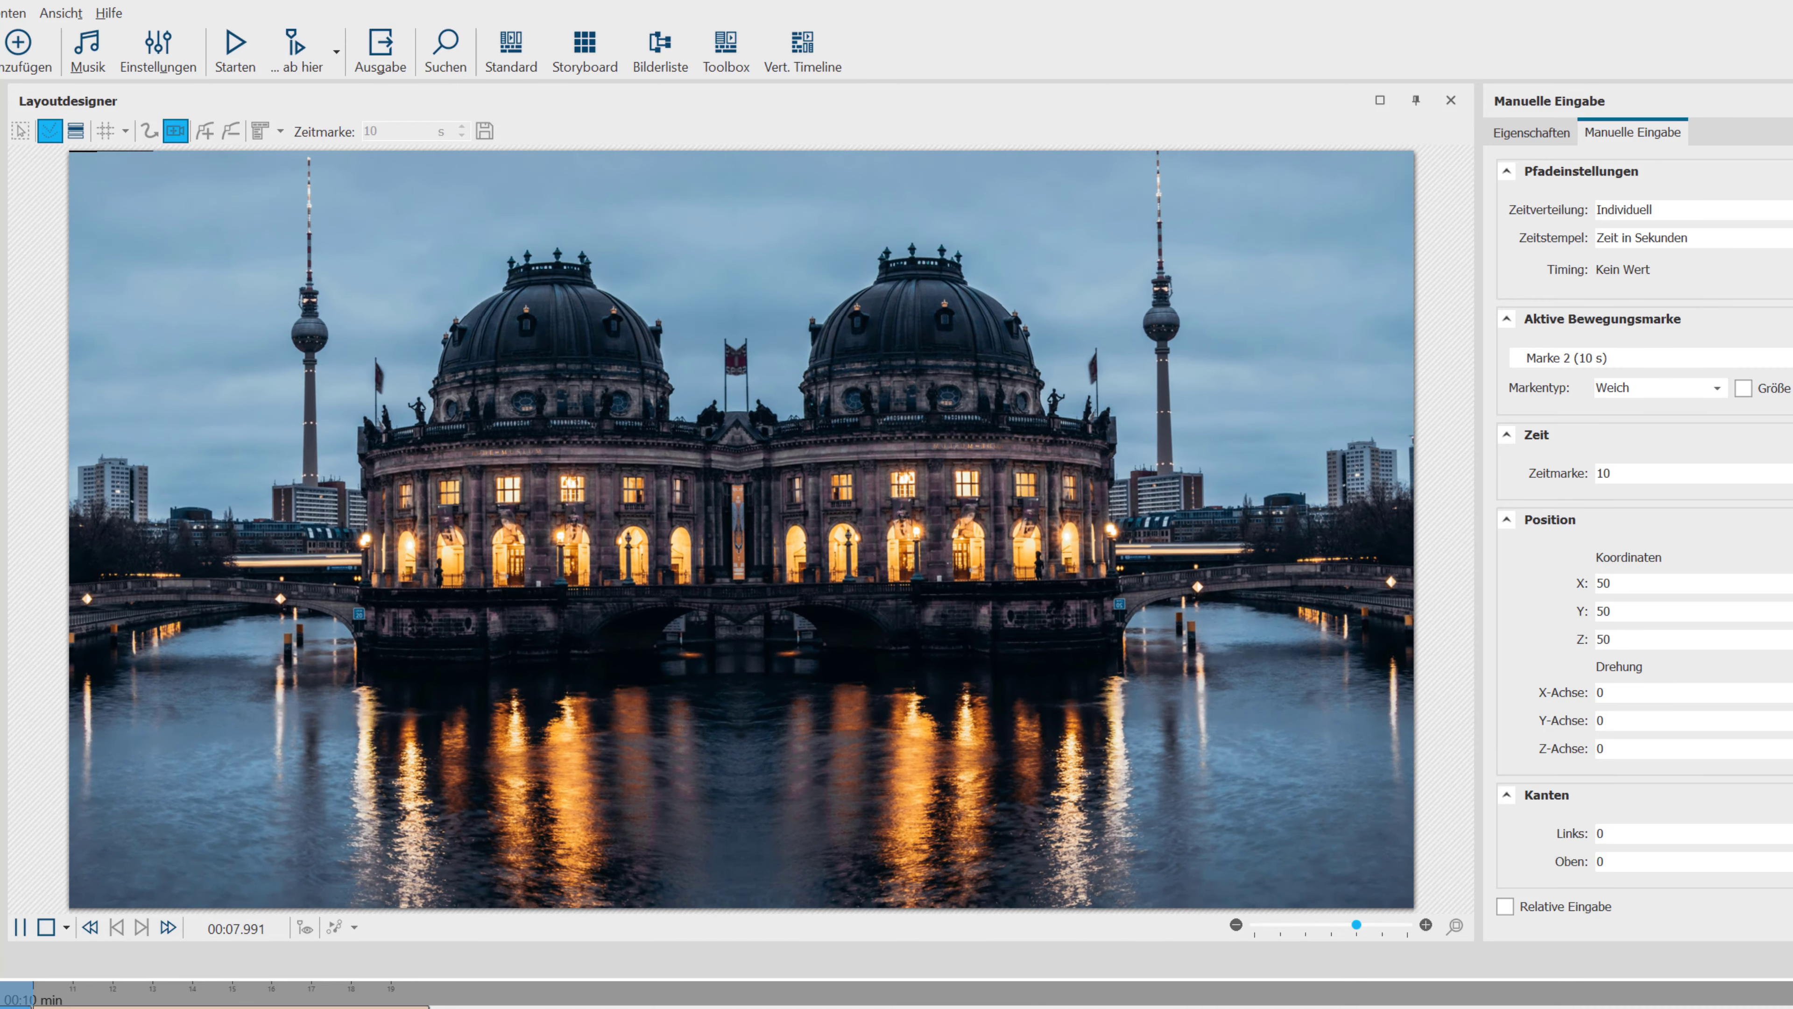
{"action": "left_click", "coordinate": [49, 927]}
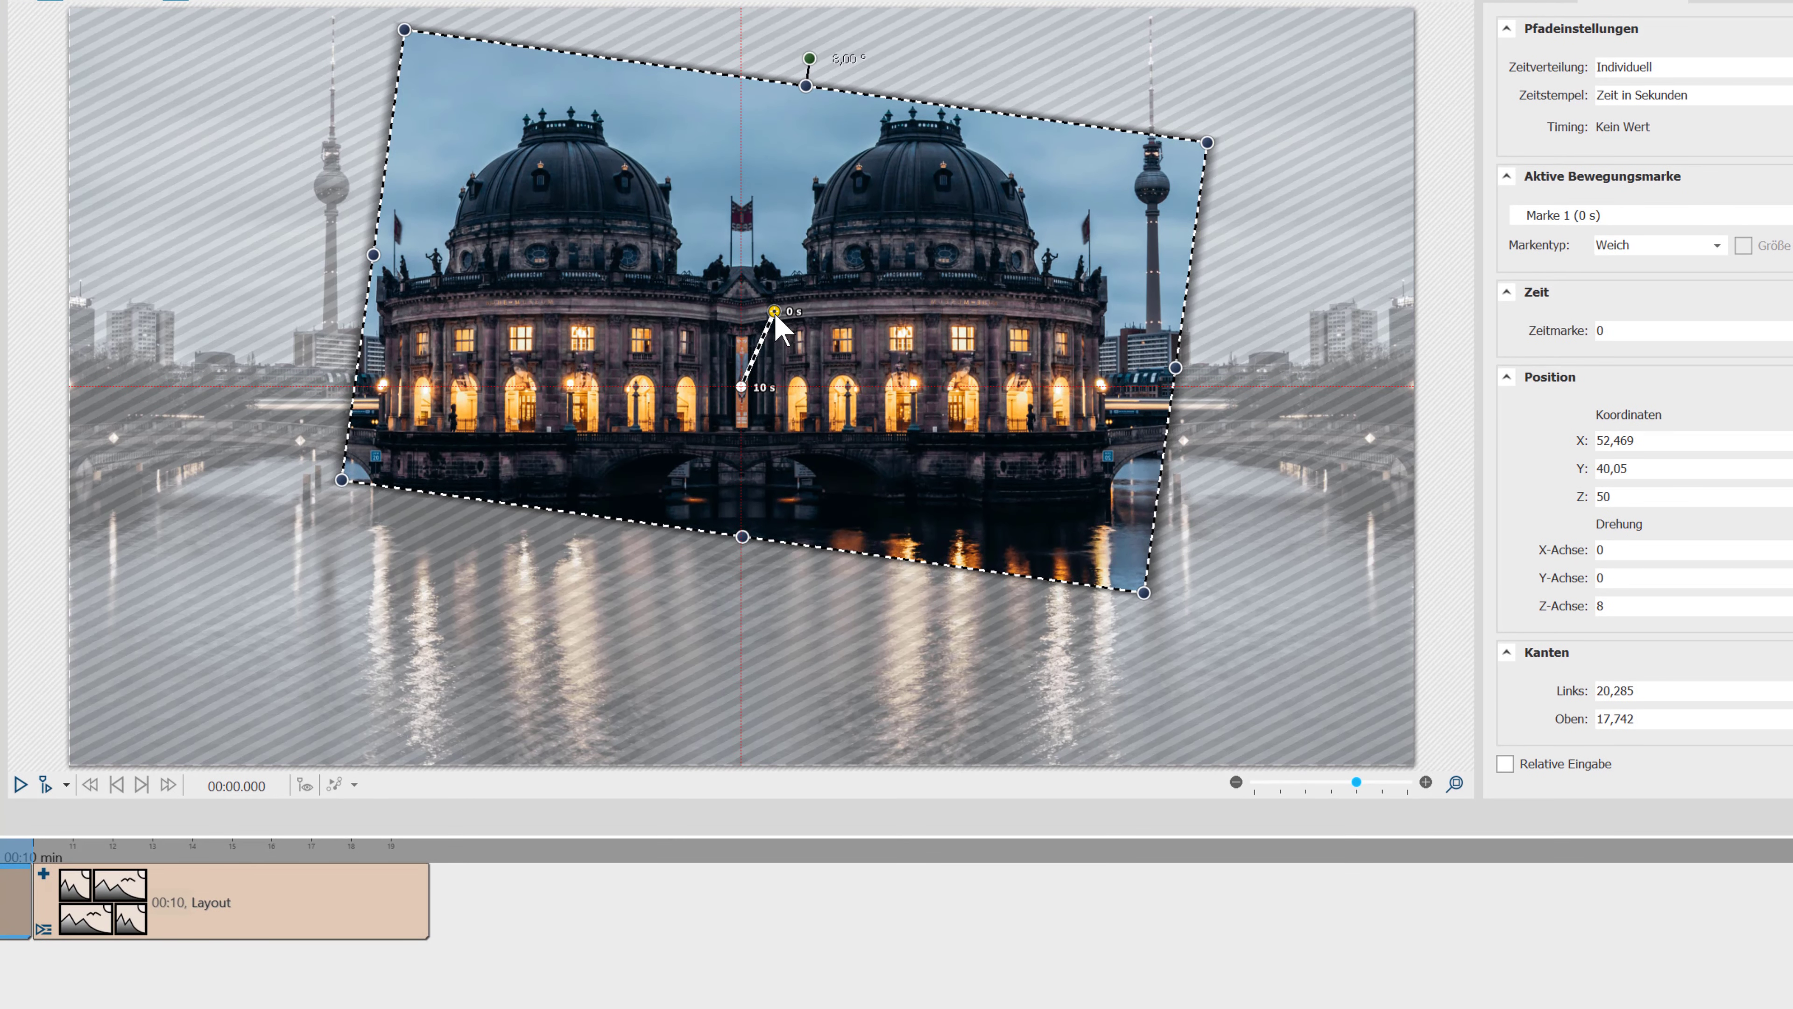
Copy the camera path of the first Layout and paste it onto the second Layout
{"action": "right_click", "coordinate": [777, 317]}
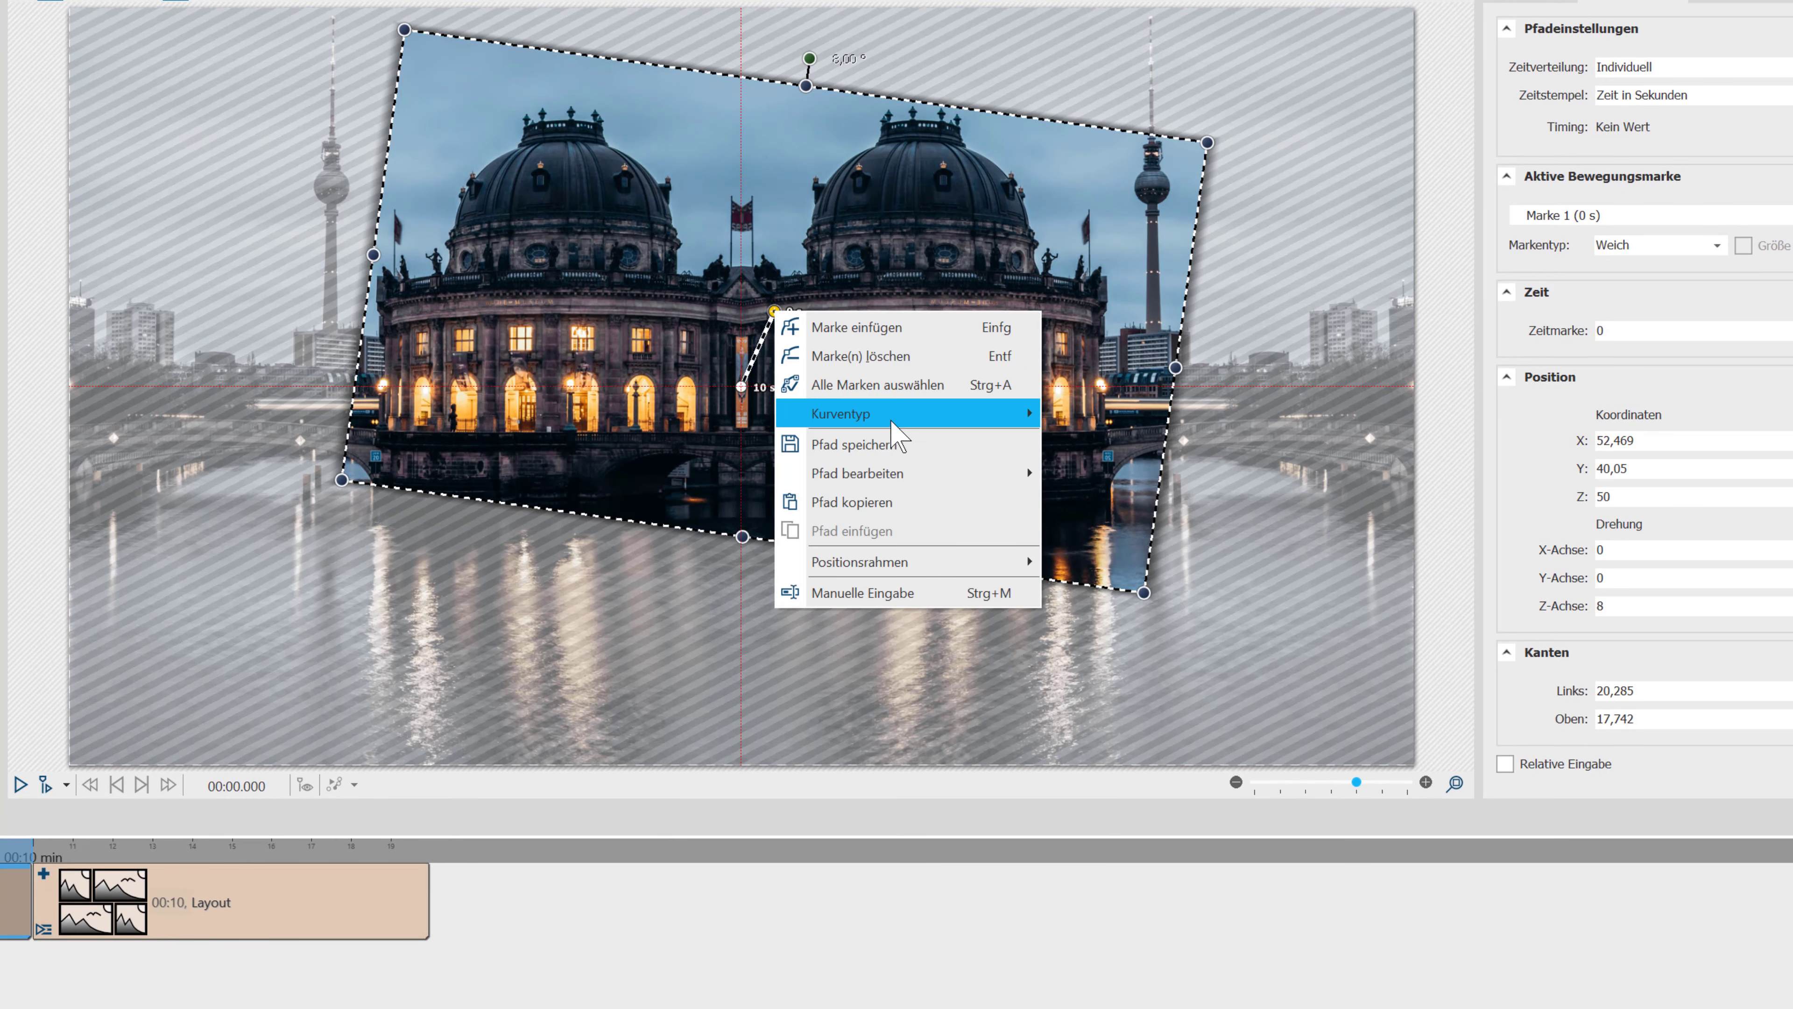
{"action": "left_click", "coordinate": [918, 503]}
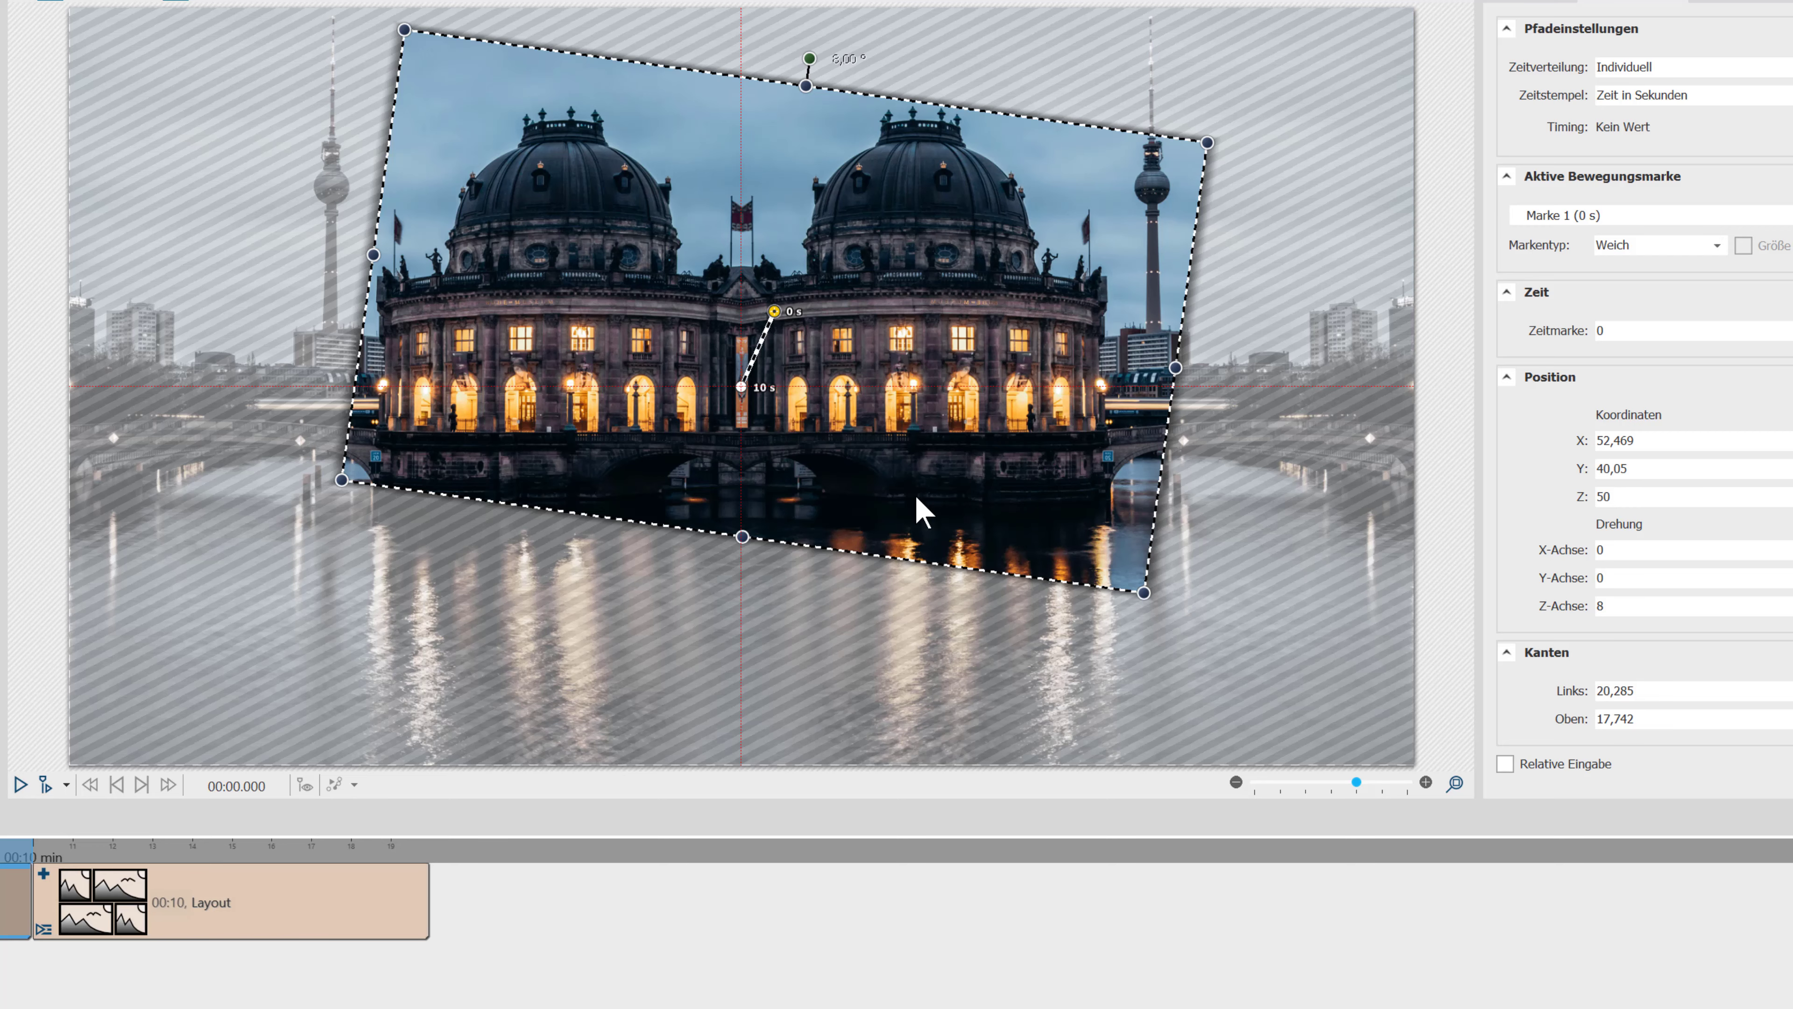
{"action": "left_click", "coordinate": [212, 918]}
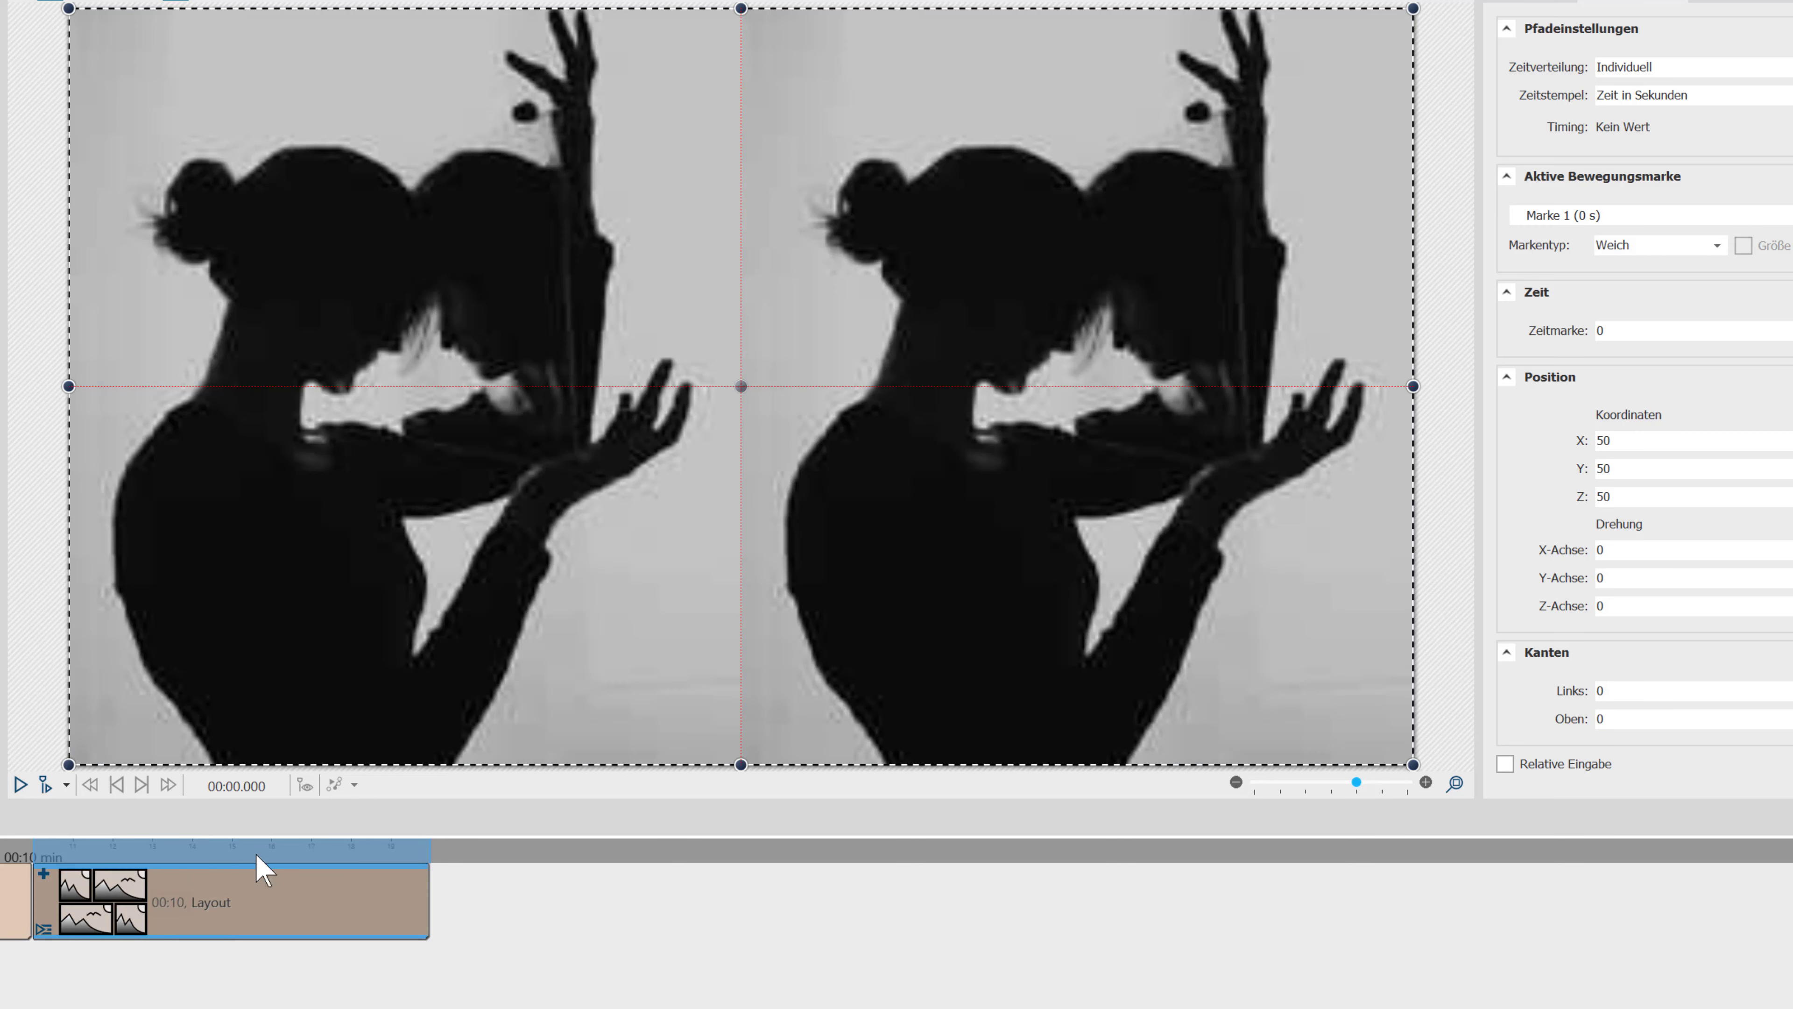
{"action": "right_click", "coordinate": [694, 358]}
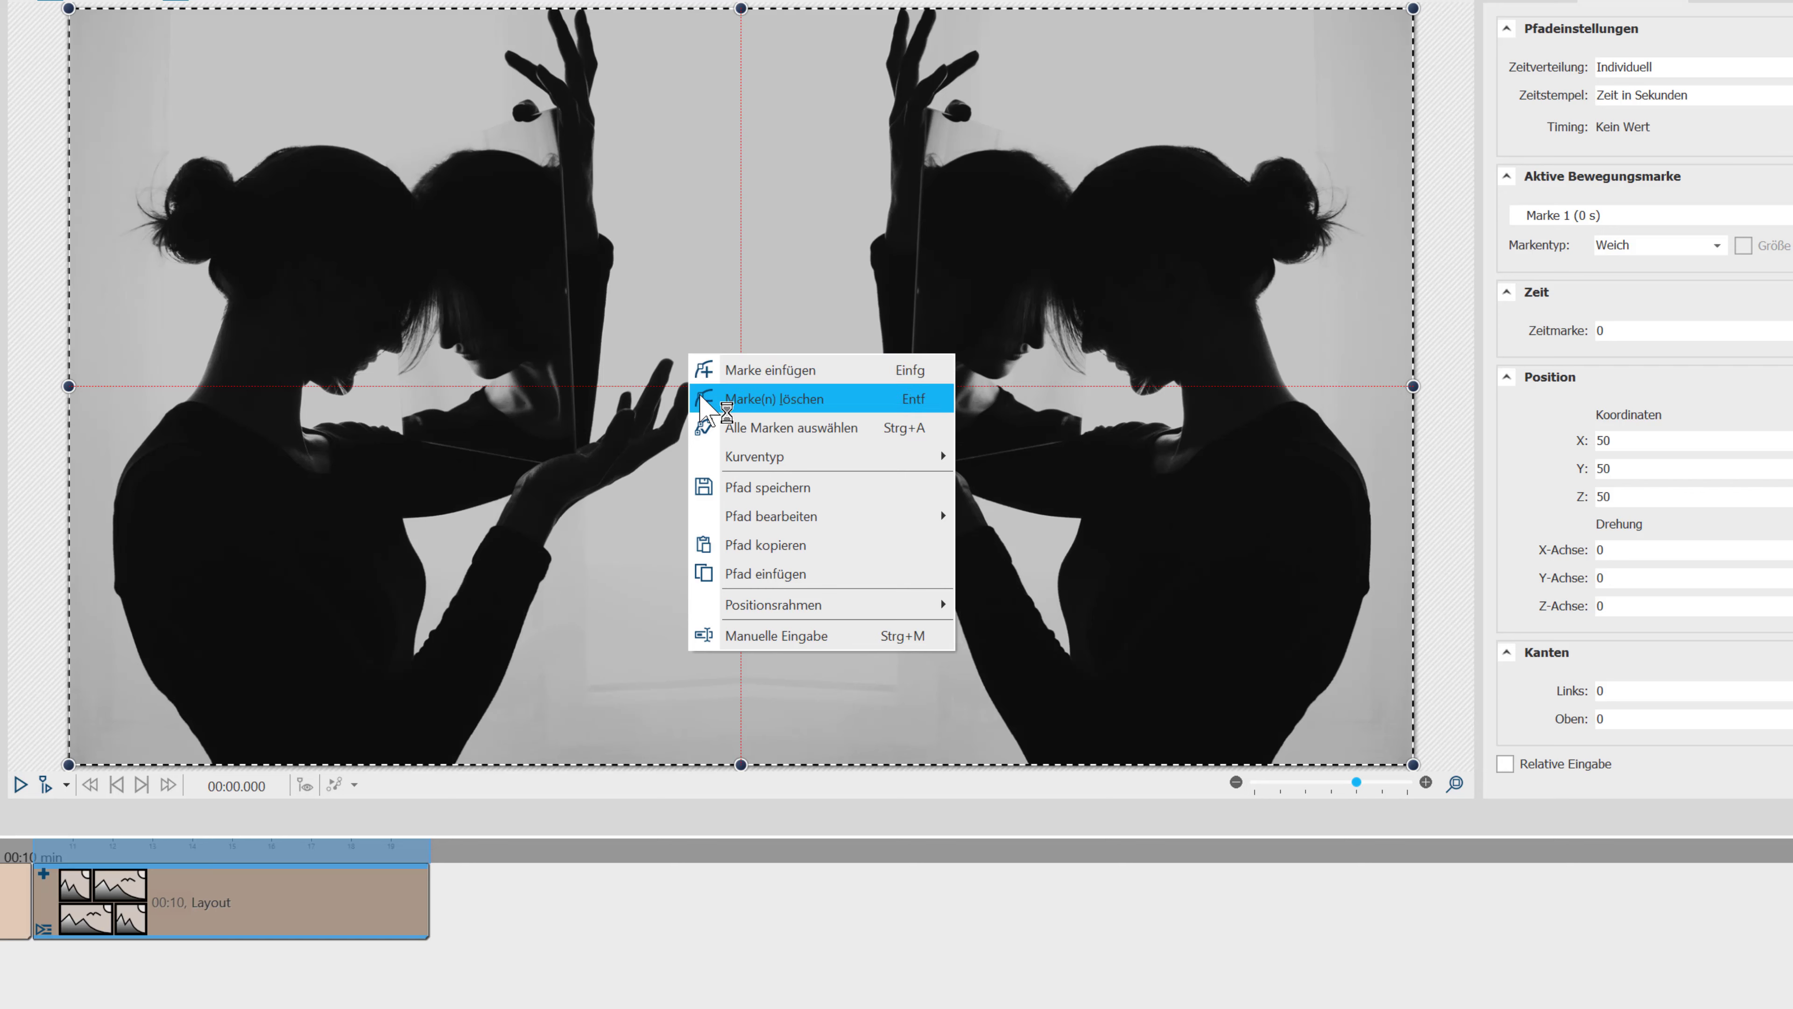
{"action": "left_click", "coordinate": [770, 573]}
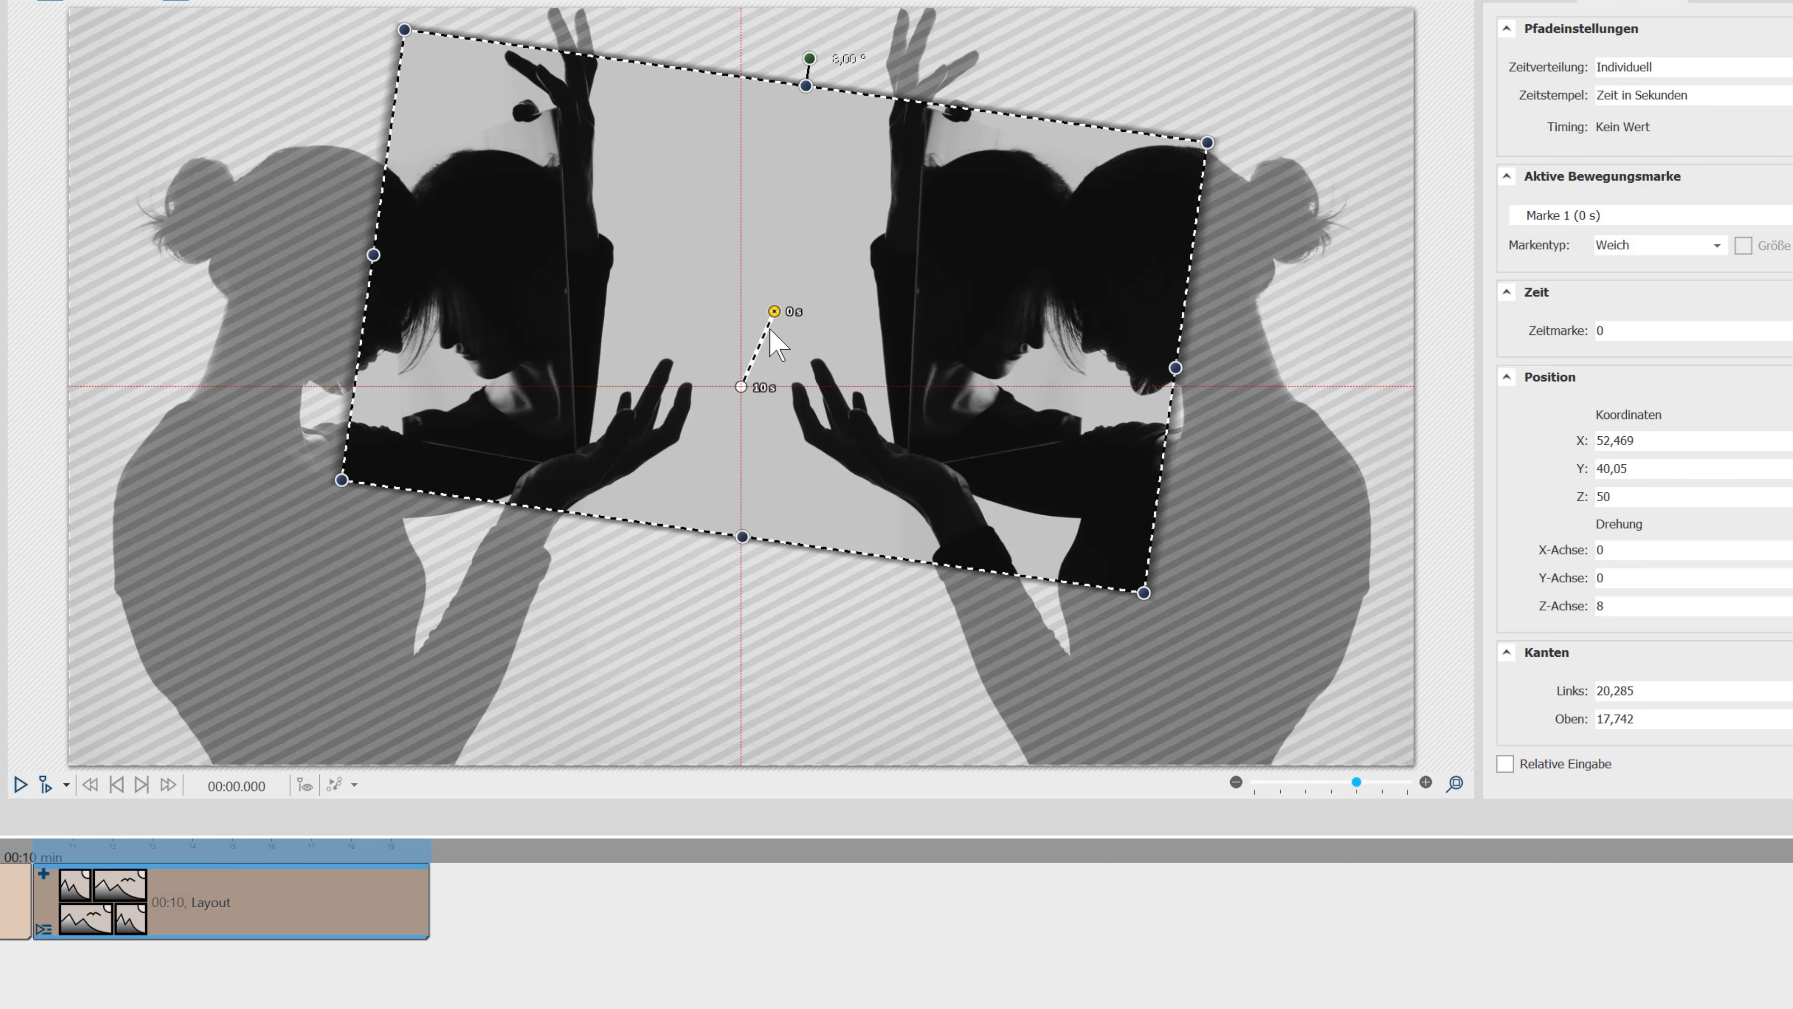
Move the second Layout's 0 s camera frame over the left figure, rotate it to about -9.62° and preview the move
{"action": "left_click_drag", "start_coordinate": [782, 201], "coordinate": [580, 213]}
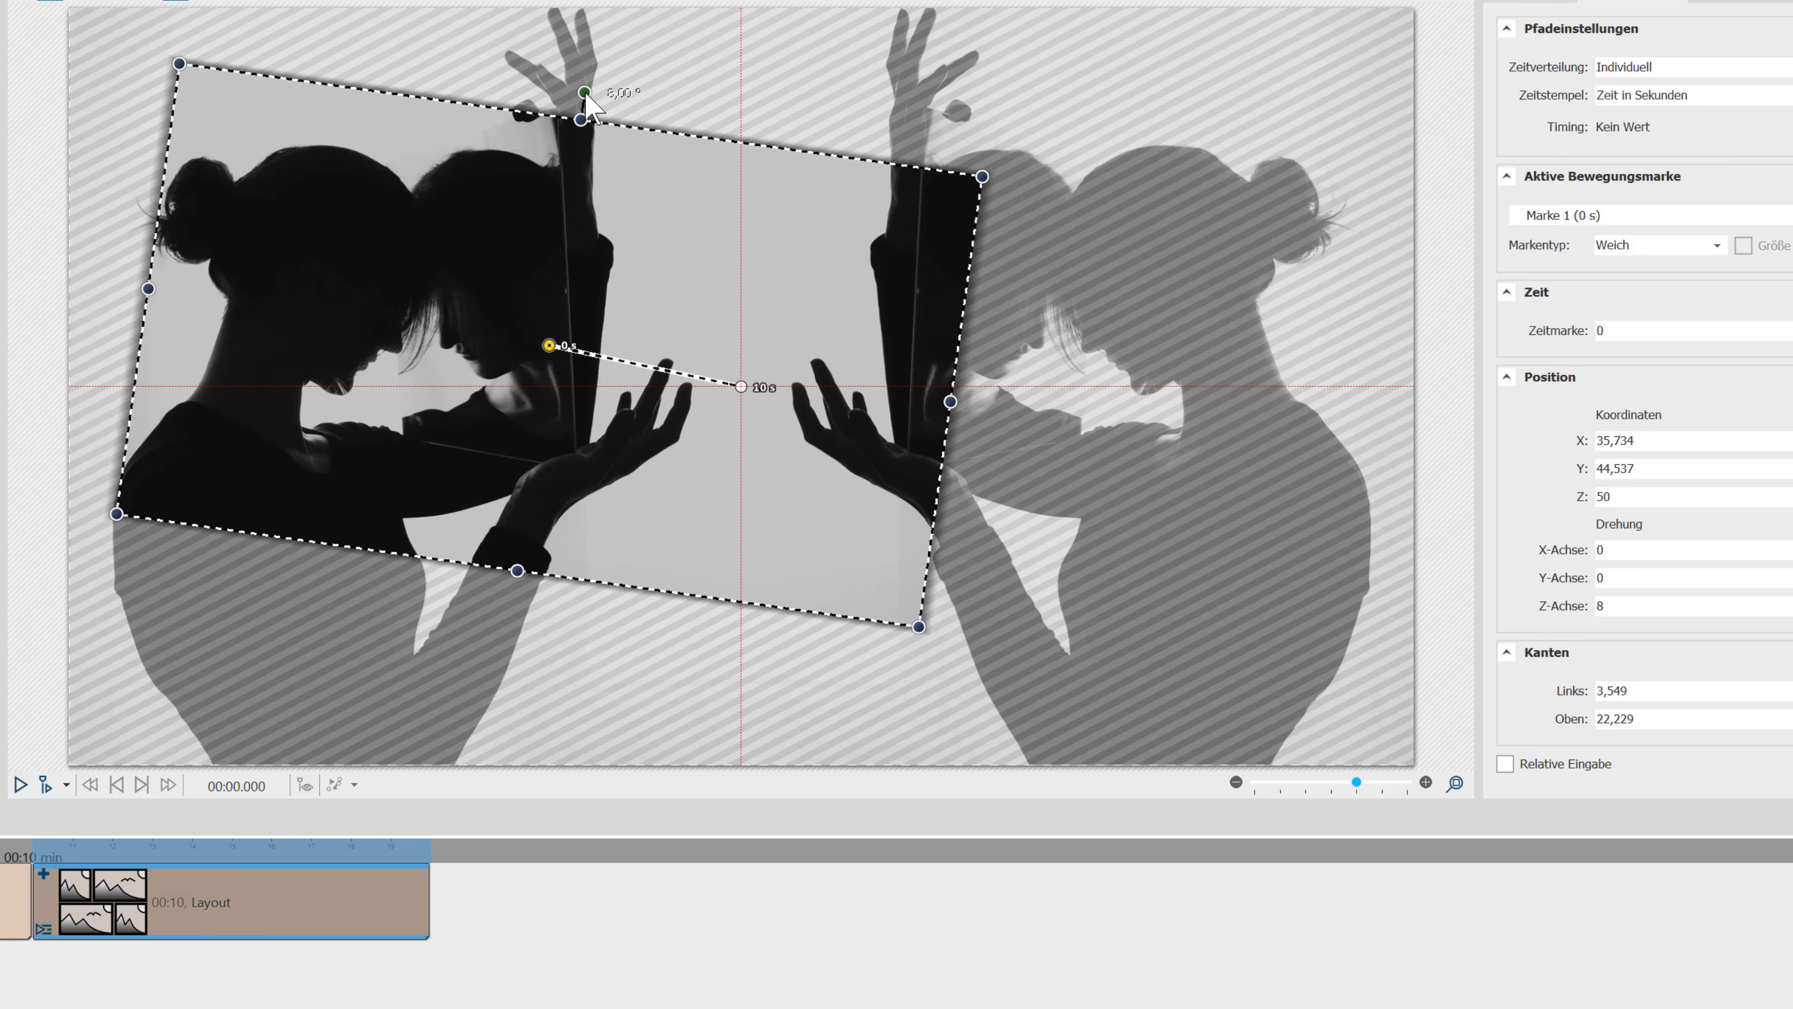
{"action": "left_click_drag", "start_coordinate": [578, 94], "coordinate": [516, 127]}
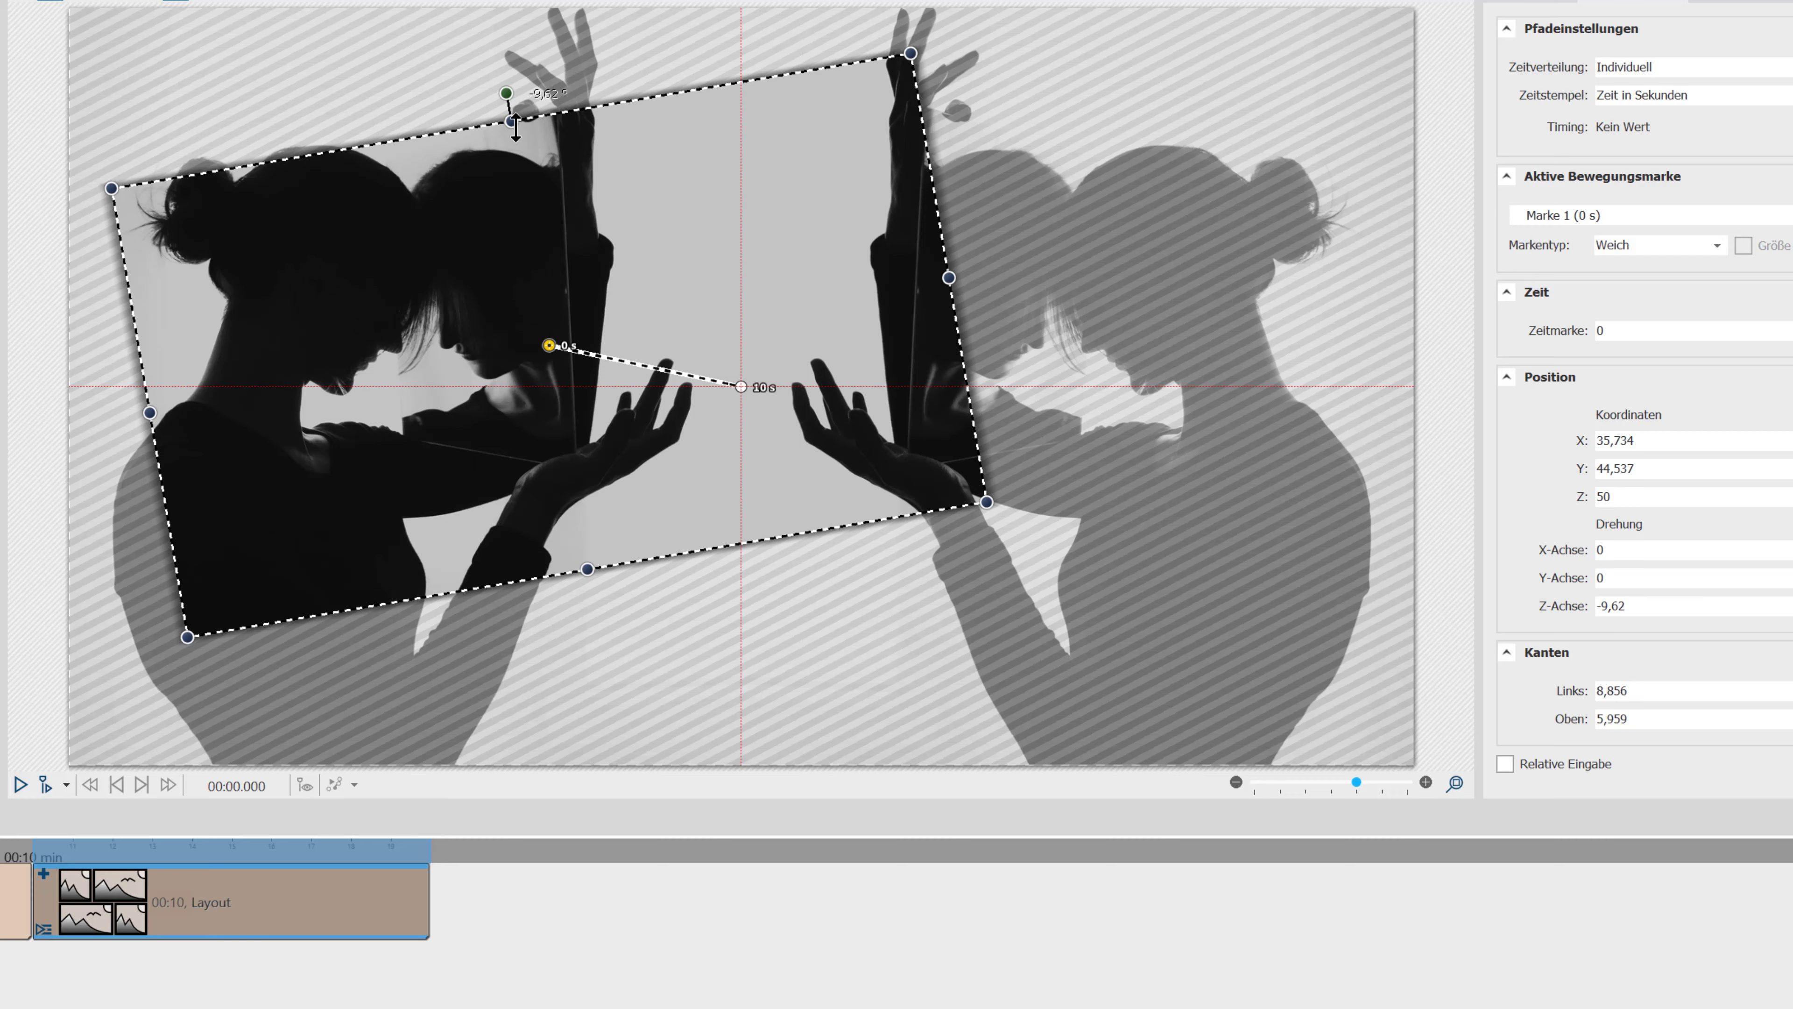
{"action": "left_click", "coordinate": [46, 784]}
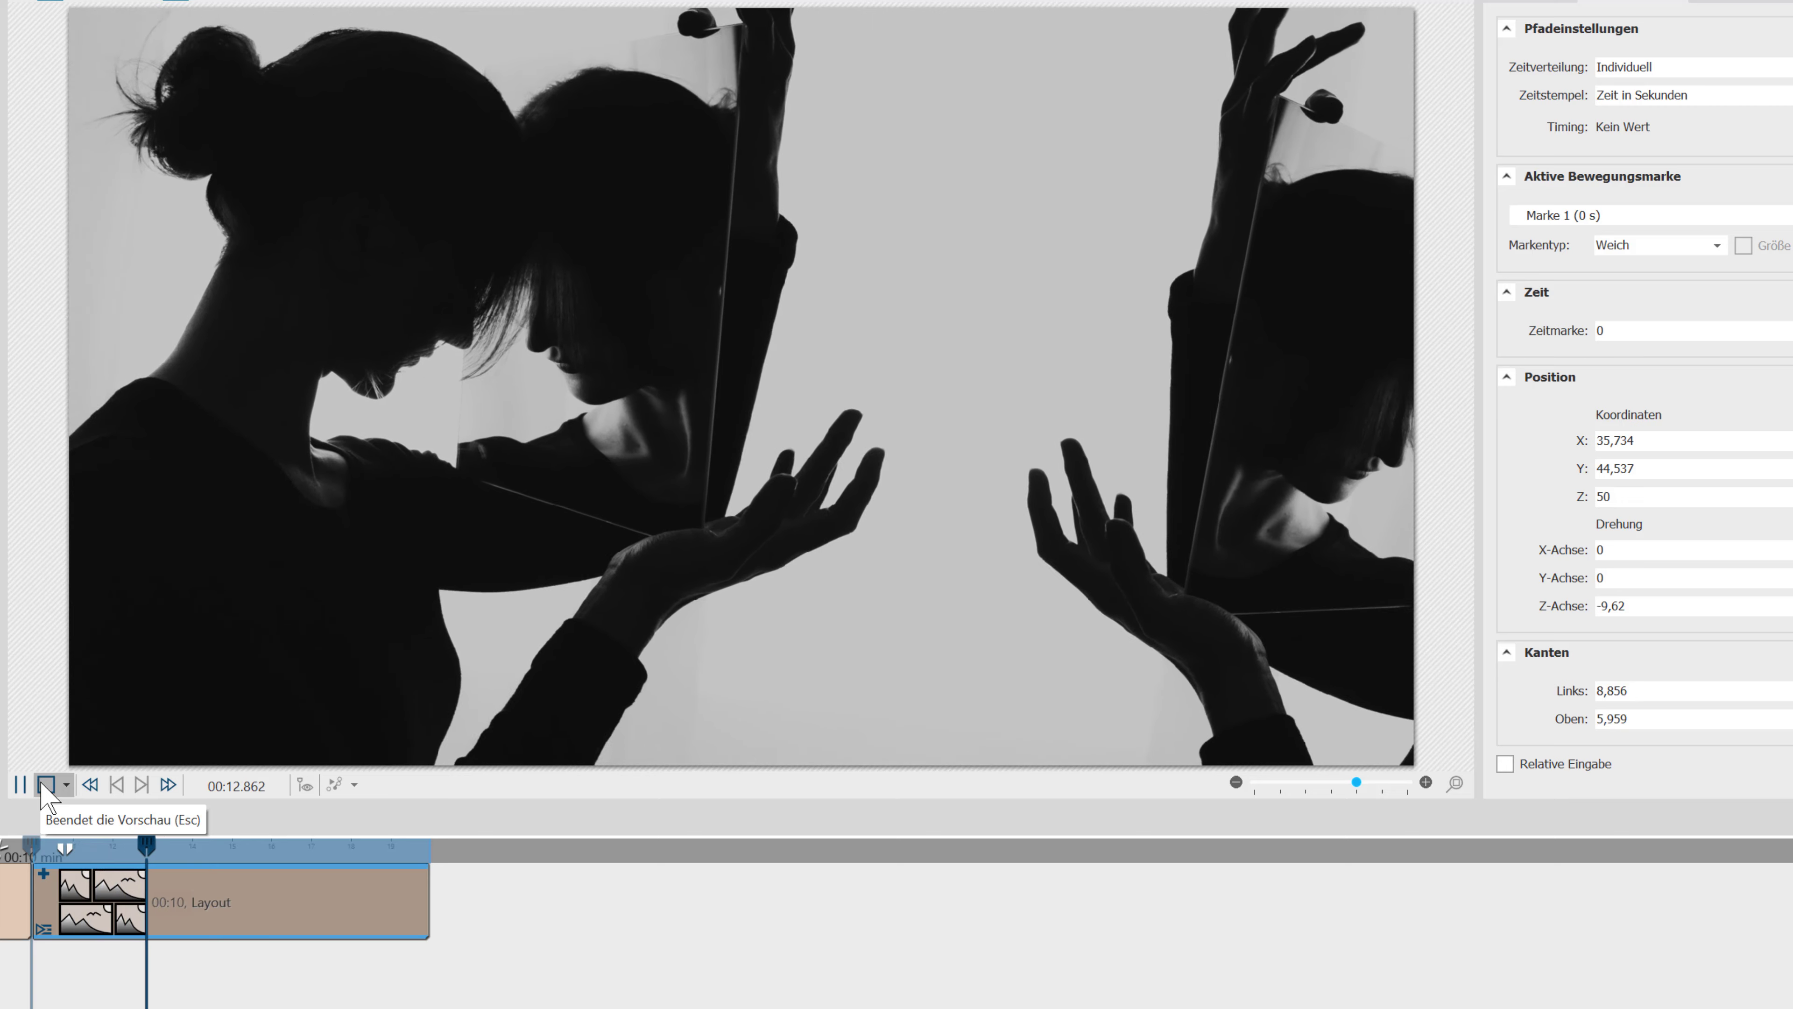
{"action": "left_click", "coordinate": [45, 786]}
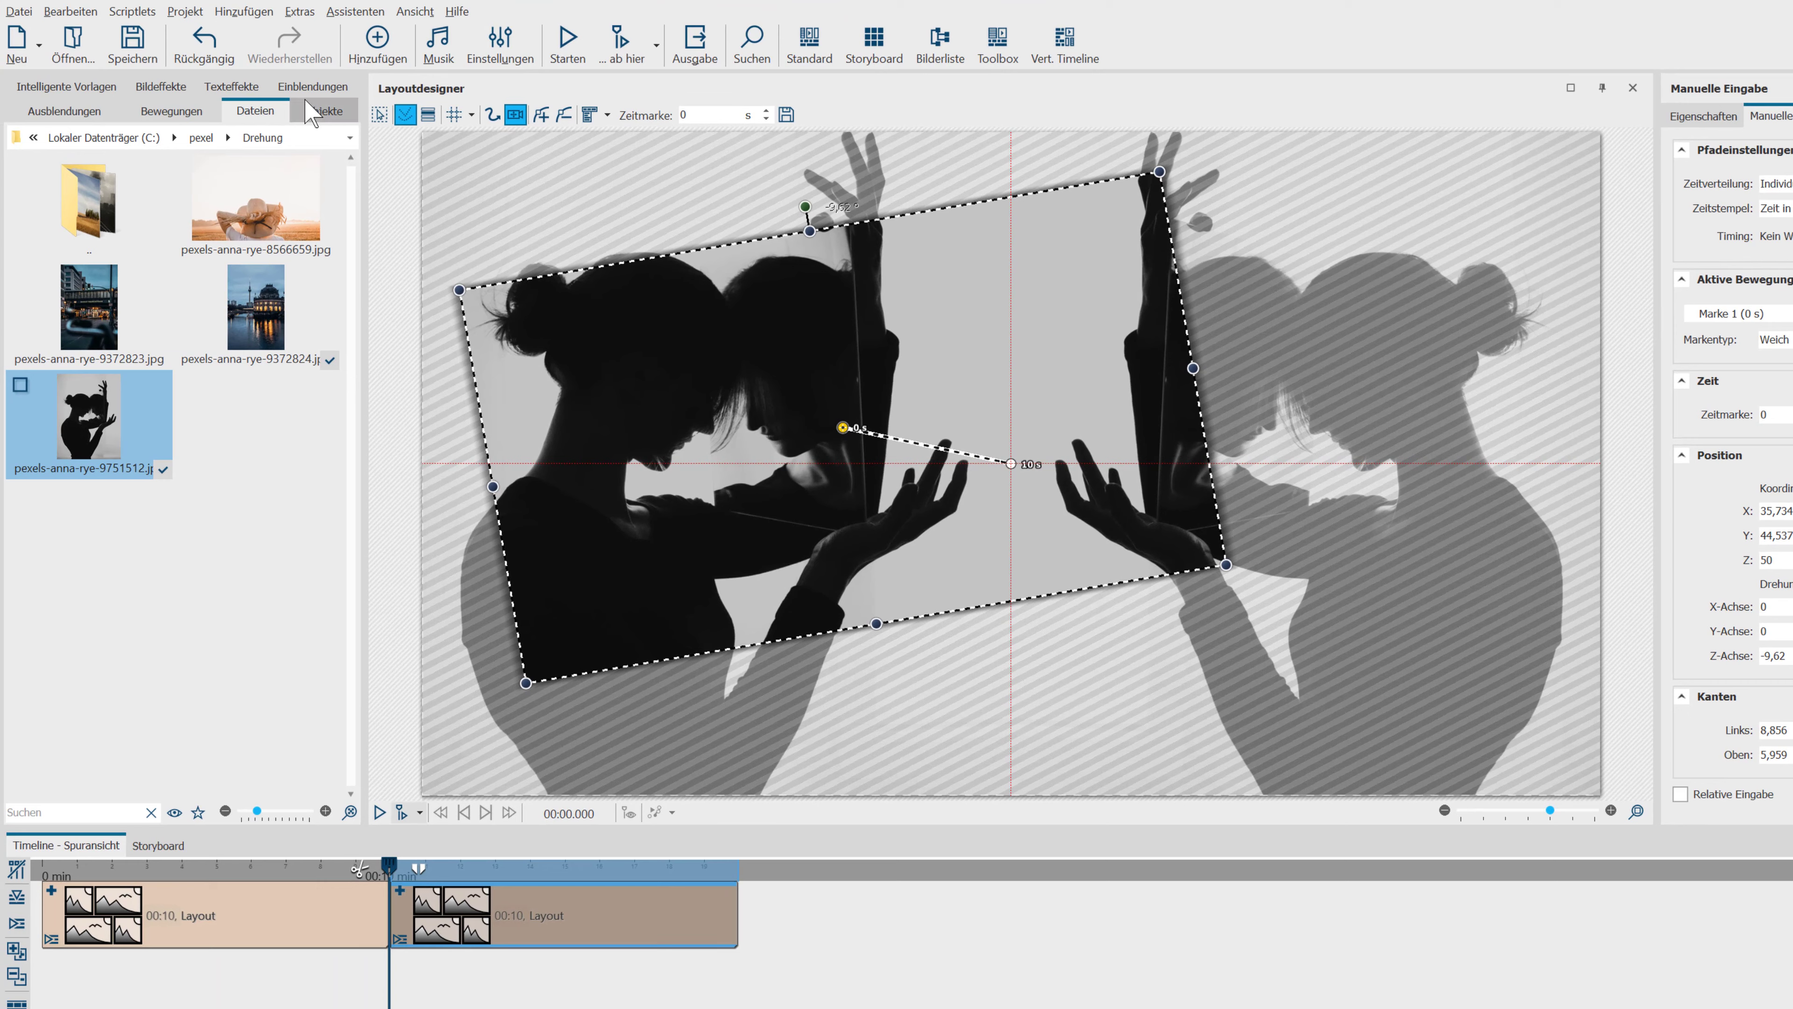
Add a Flexi-Collage object behind the second Layout in the timeline
{"action": "left_click", "coordinate": [323, 112]}
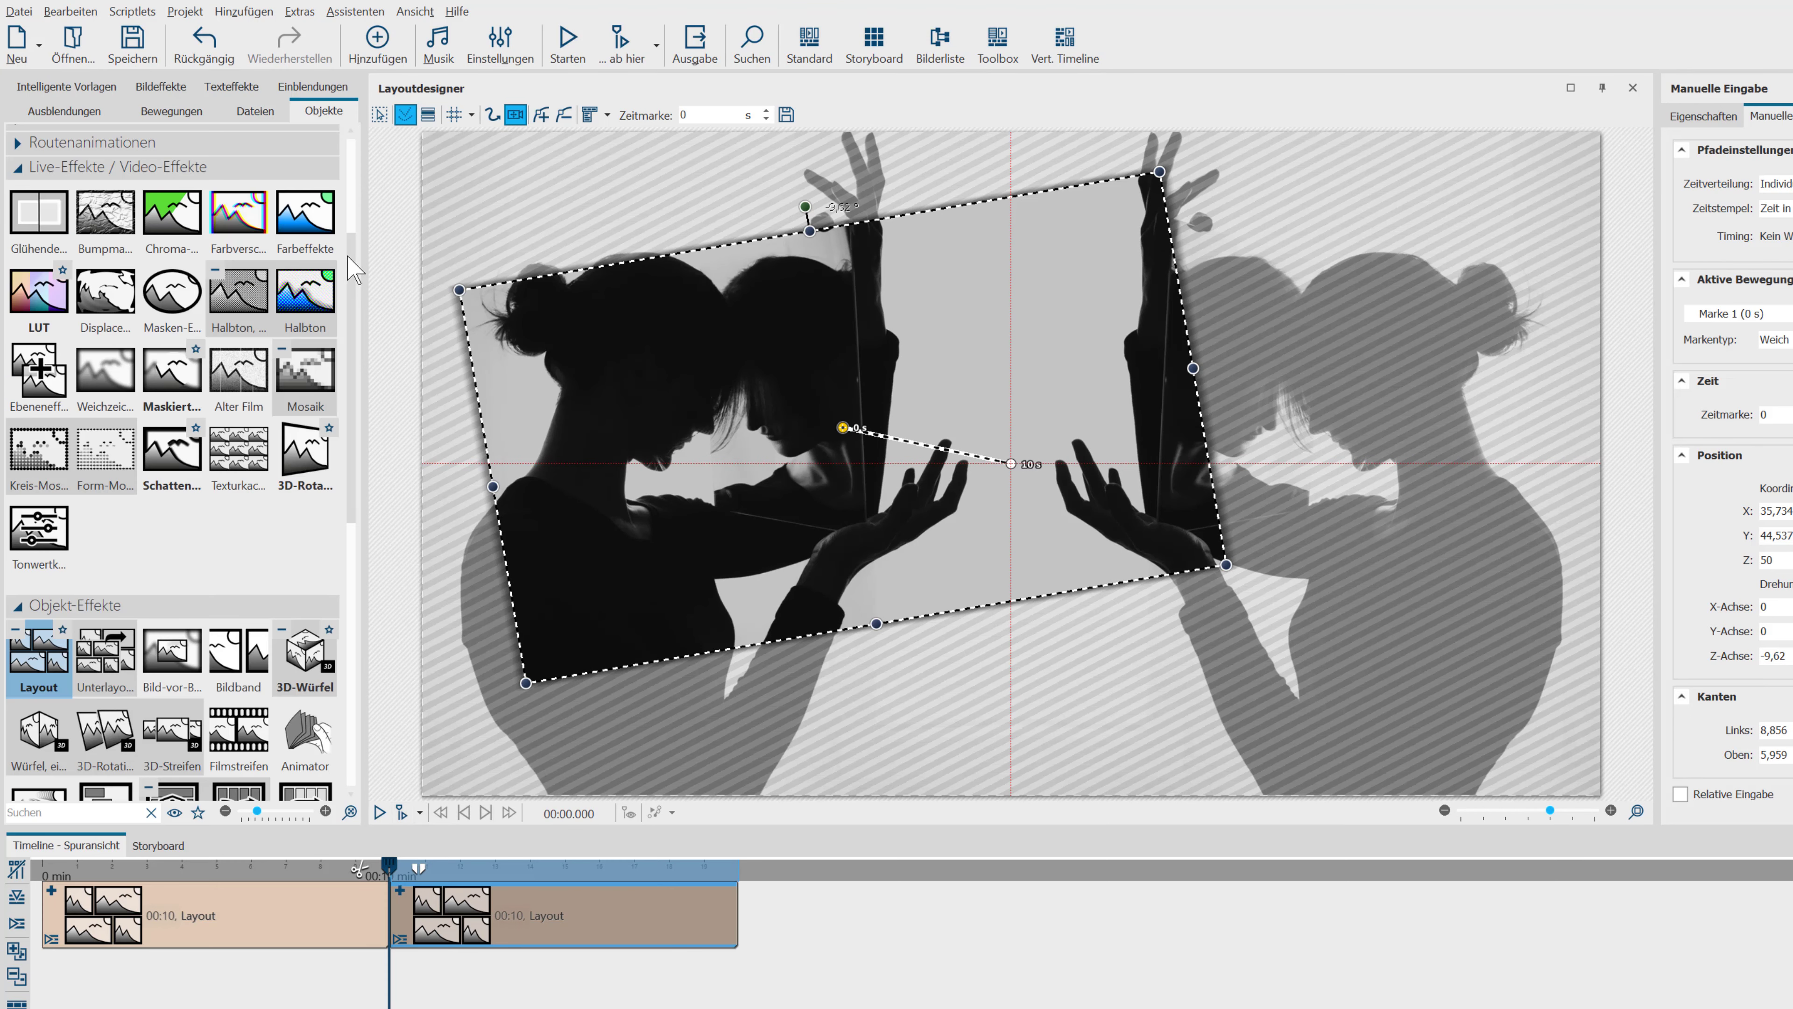
{"action": "scroll", "coordinate": [293, 481], "scroll_direction": "up", "scroll_amount": 3}
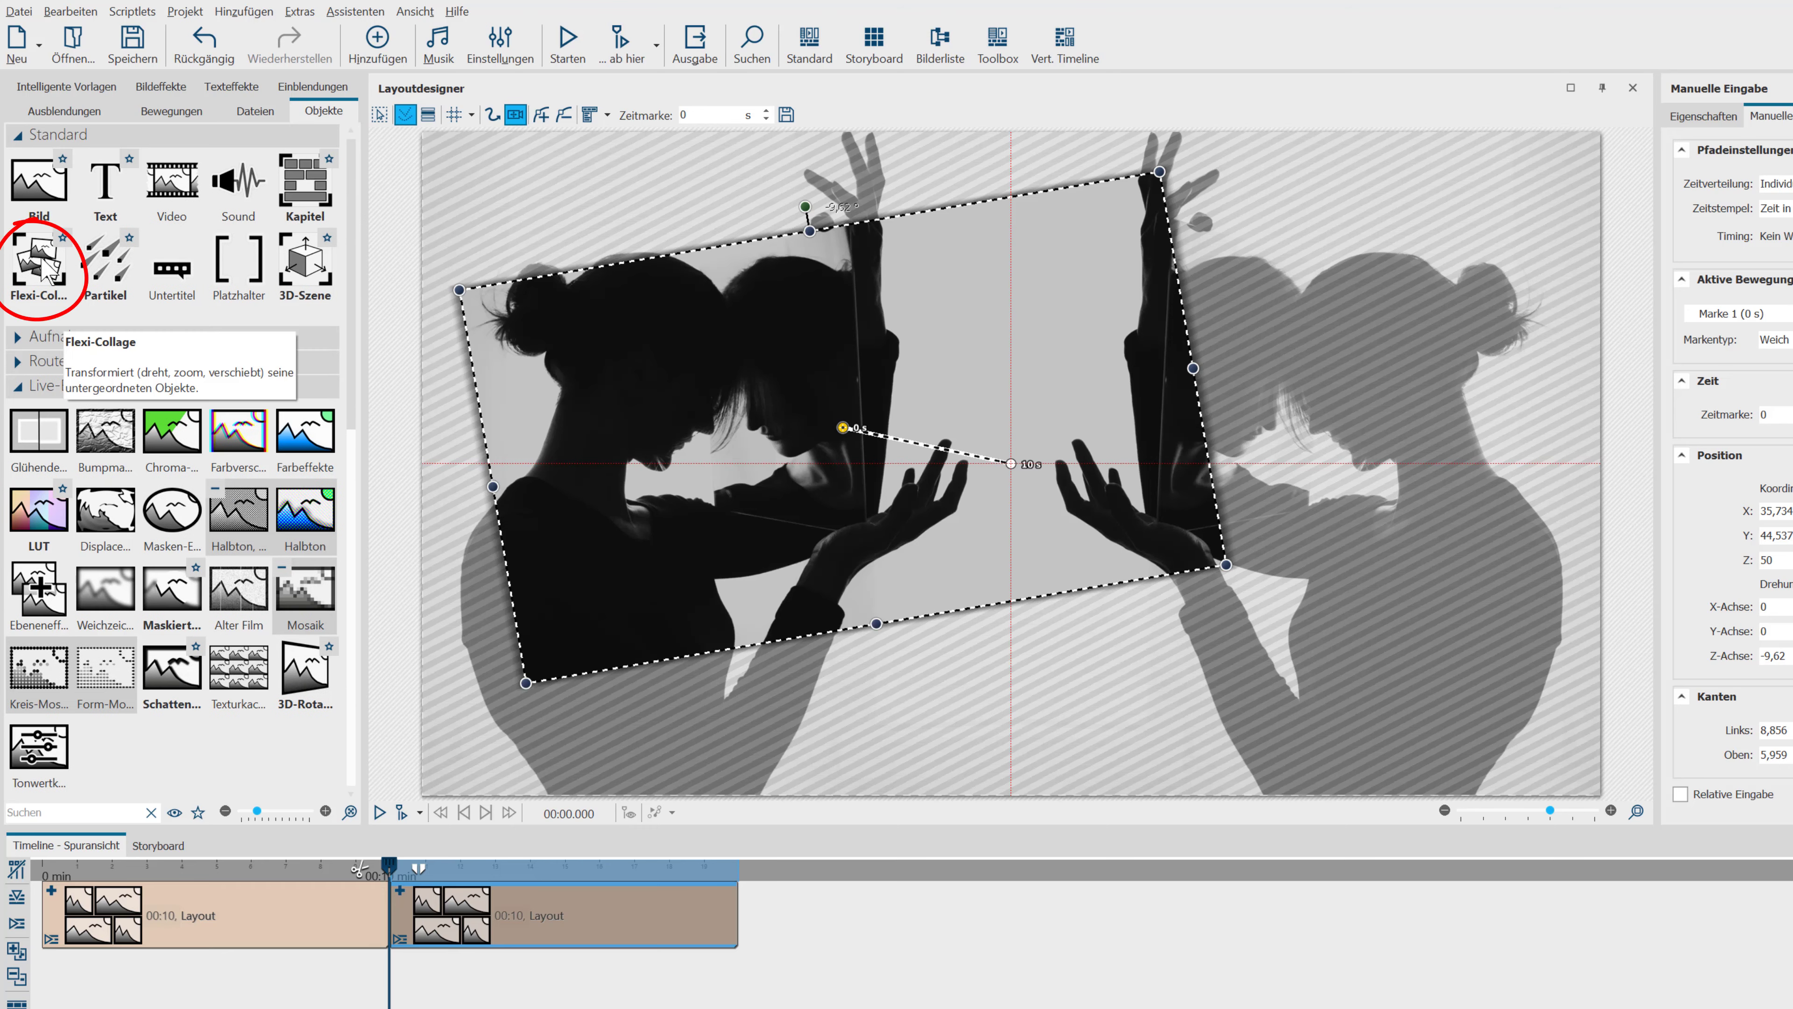
{"action": "mouse_move", "coordinate": [43, 268]}
{"action": "left_mouse_down"}
{"action": "mouse_move", "coordinate": [69, 371]}
{"action": "mouse_move", "coordinate": [357, 796]}
{"action": "mouse_move", "coordinate": [800, 912]}
{"action": "mouse_move", "coordinate": [536, 927]}
{"action": "left_mouse_up"}
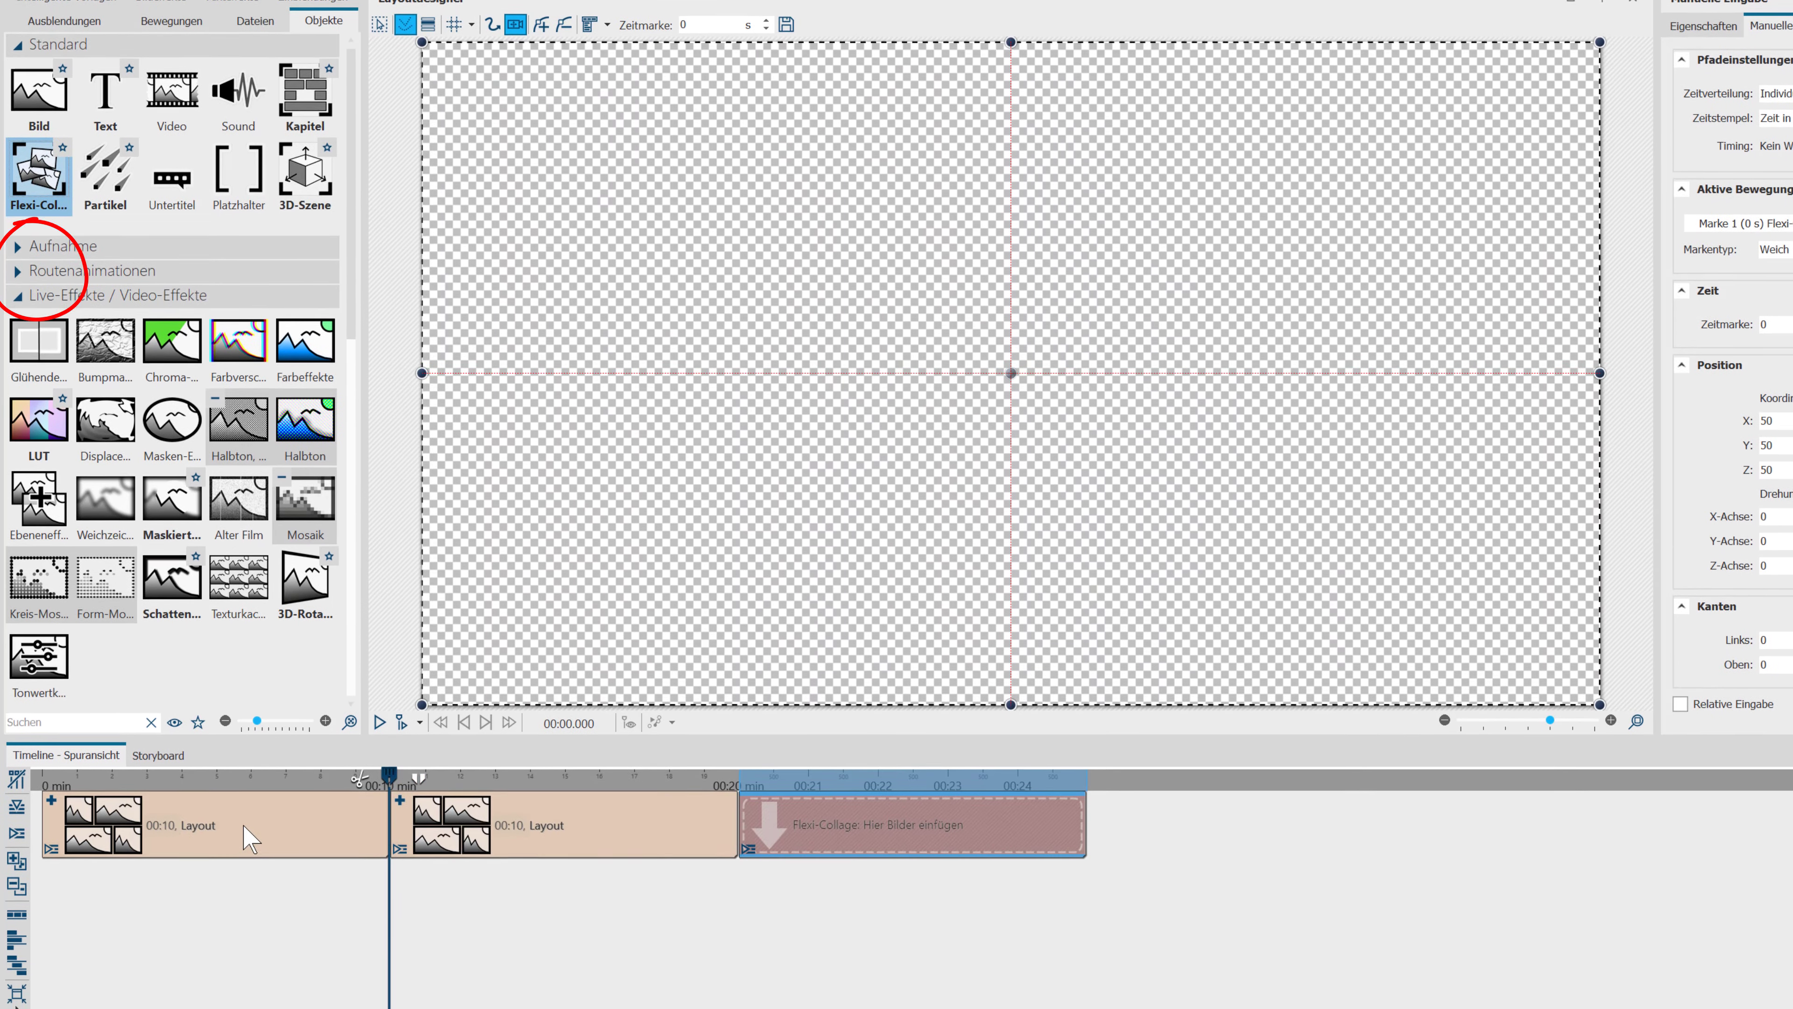
Insert the first Layout into the Flexi-Collage and wrap the remaining Layout in a Flexi-Collage of its own
{"action": "left_click_drag", "start_coordinate": [249, 922], "coordinate": [805, 947]}
{"action": "left_click_drag", "start_coordinate": [802, 854], "coordinate": [797, 840]}
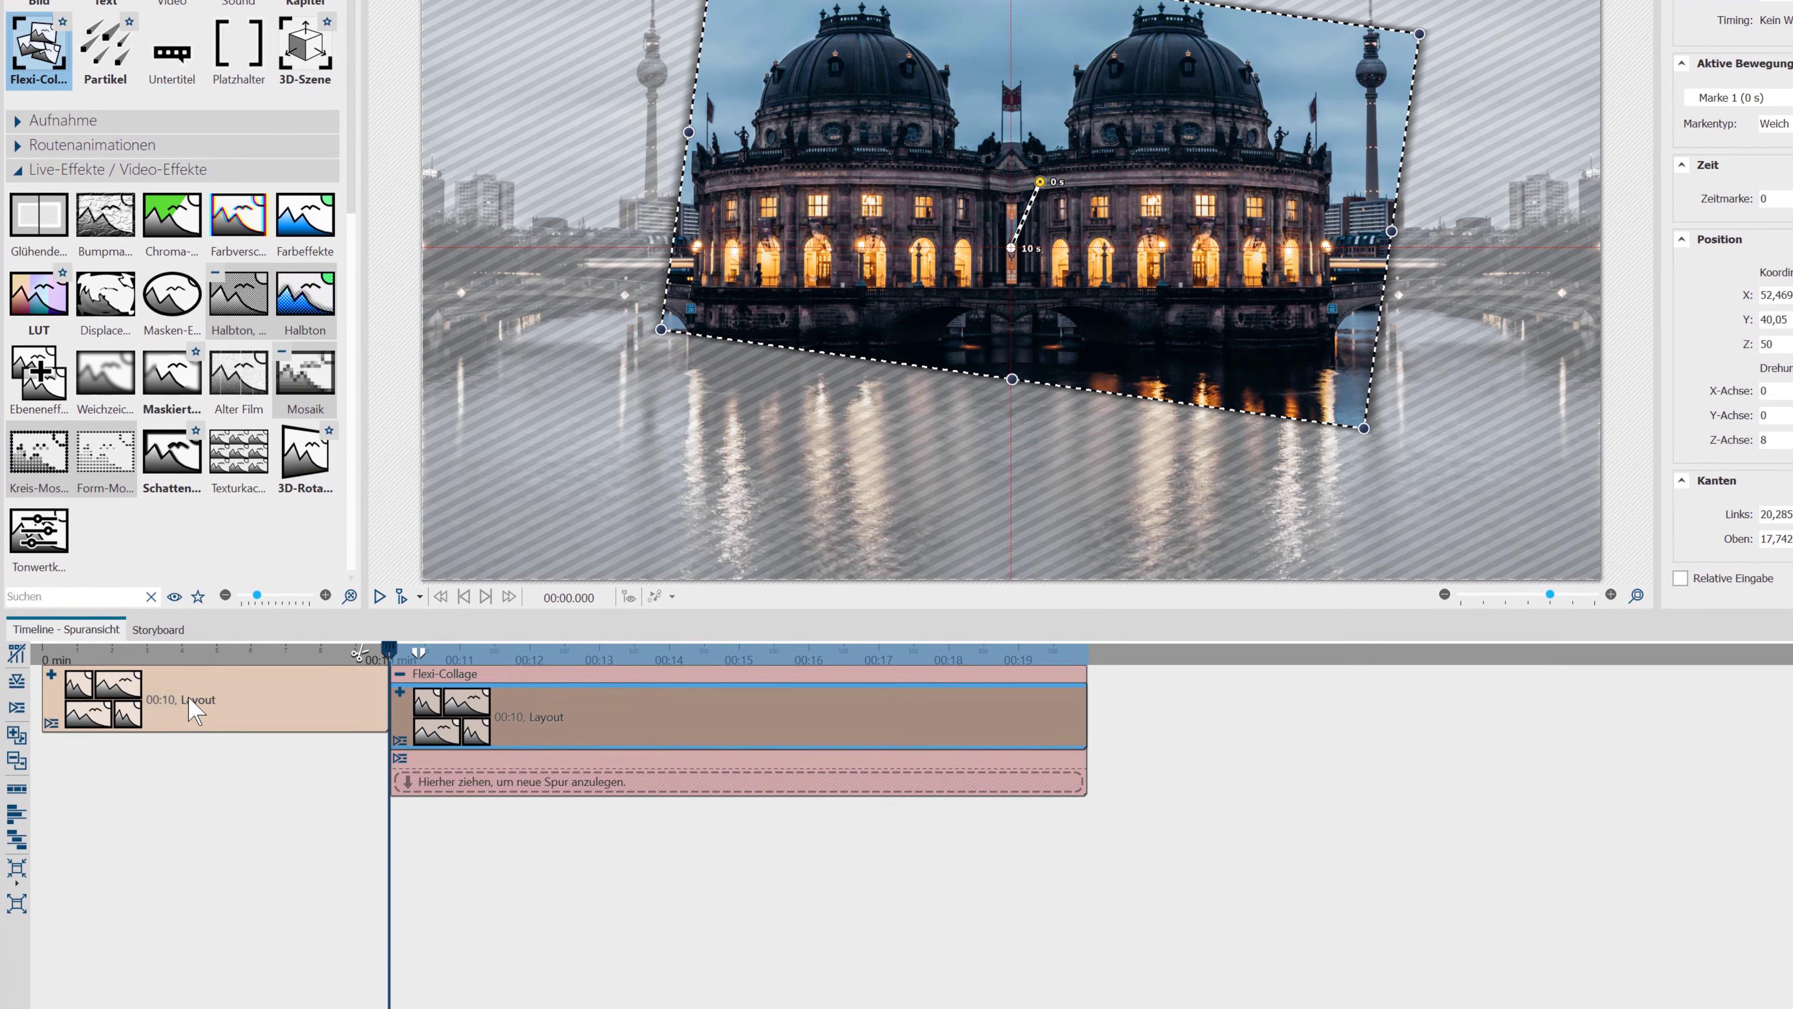
{"action": "left_click", "coordinate": [190, 780]}
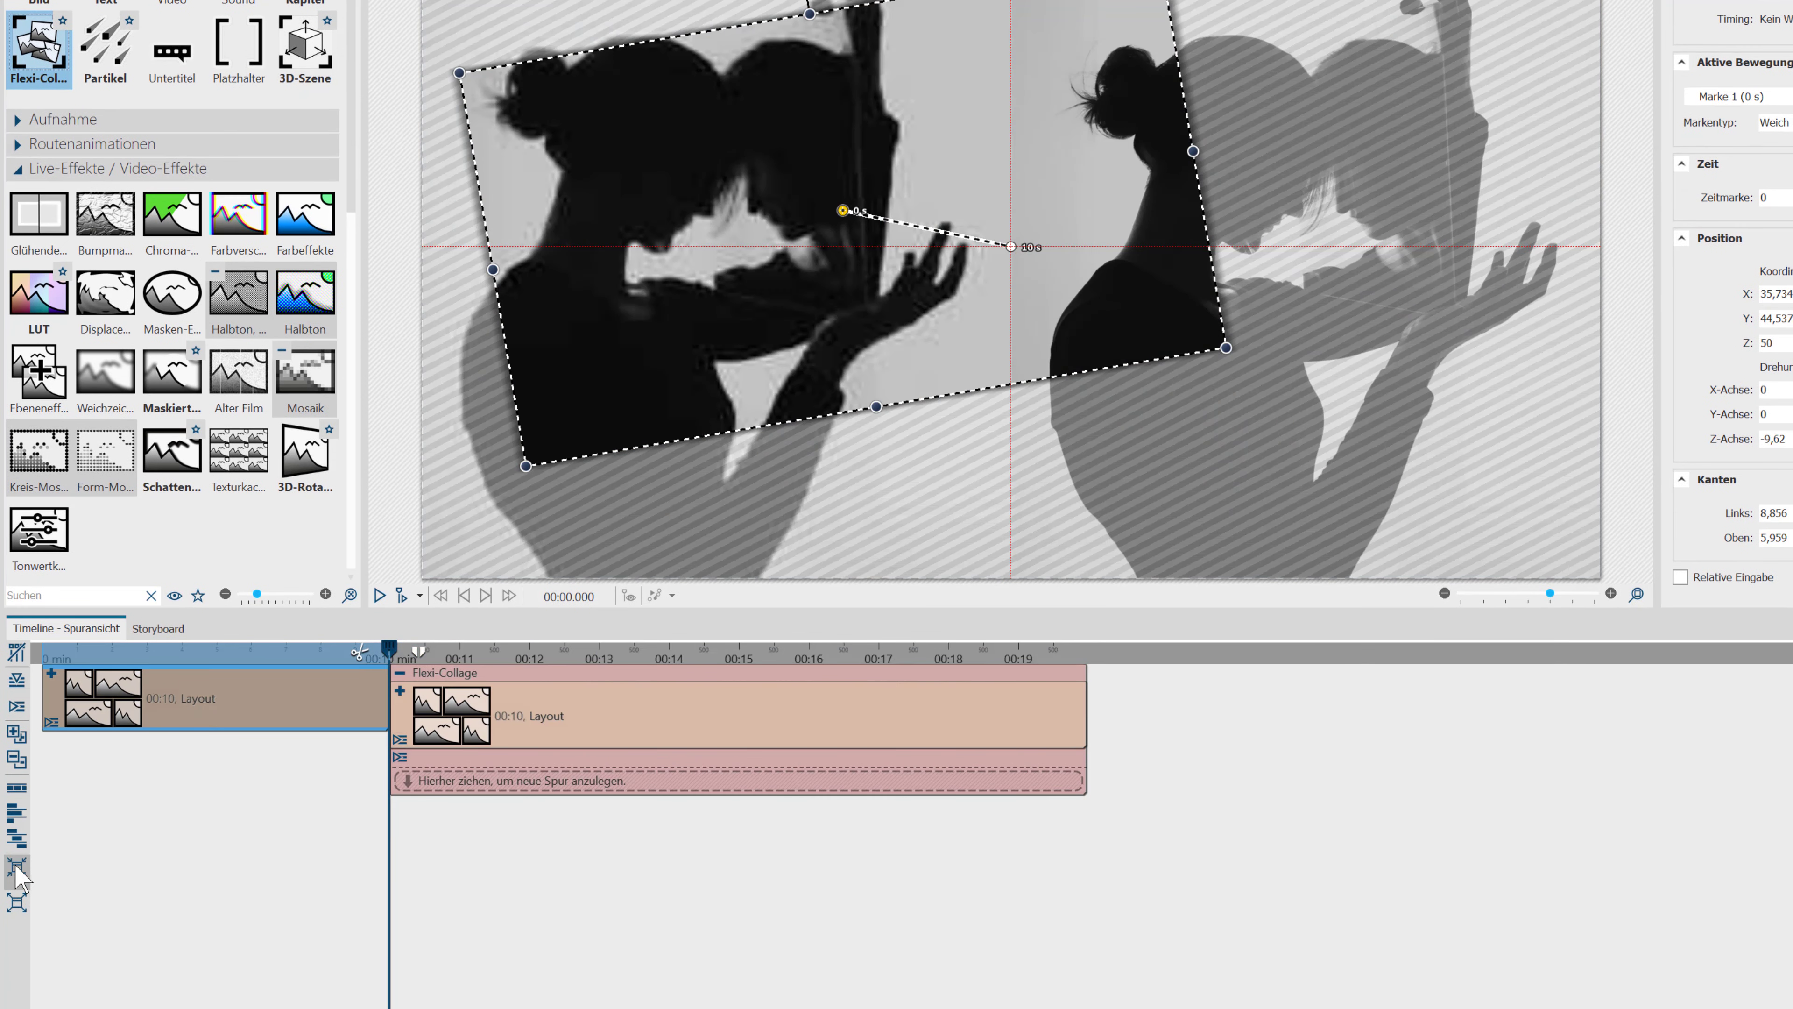
{"action": "left_click", "coordinate": [15, 880]}
{"action": "left_click", "coordinate": [124, 891]}
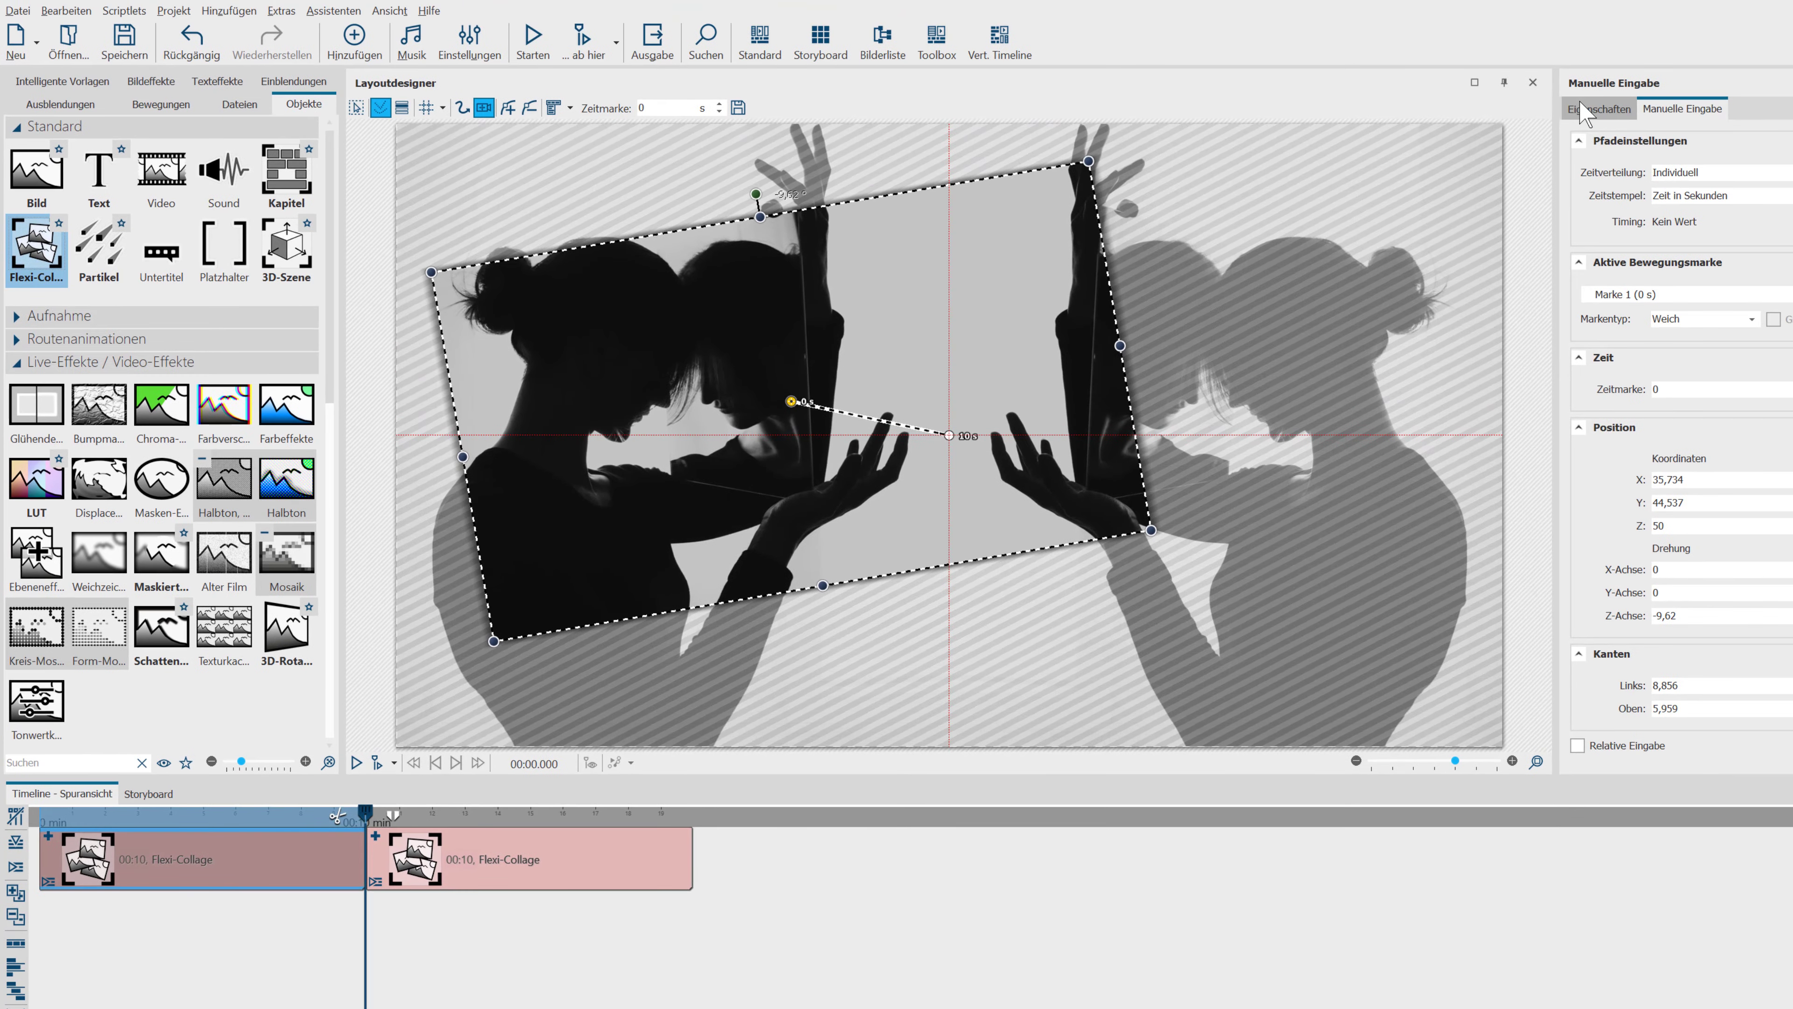
Set the second Flexi-Collage's Einblendung to Alphablende and preview the transition between the two pictures
{"action": "left_click", "coordinate": [1585, 109]}
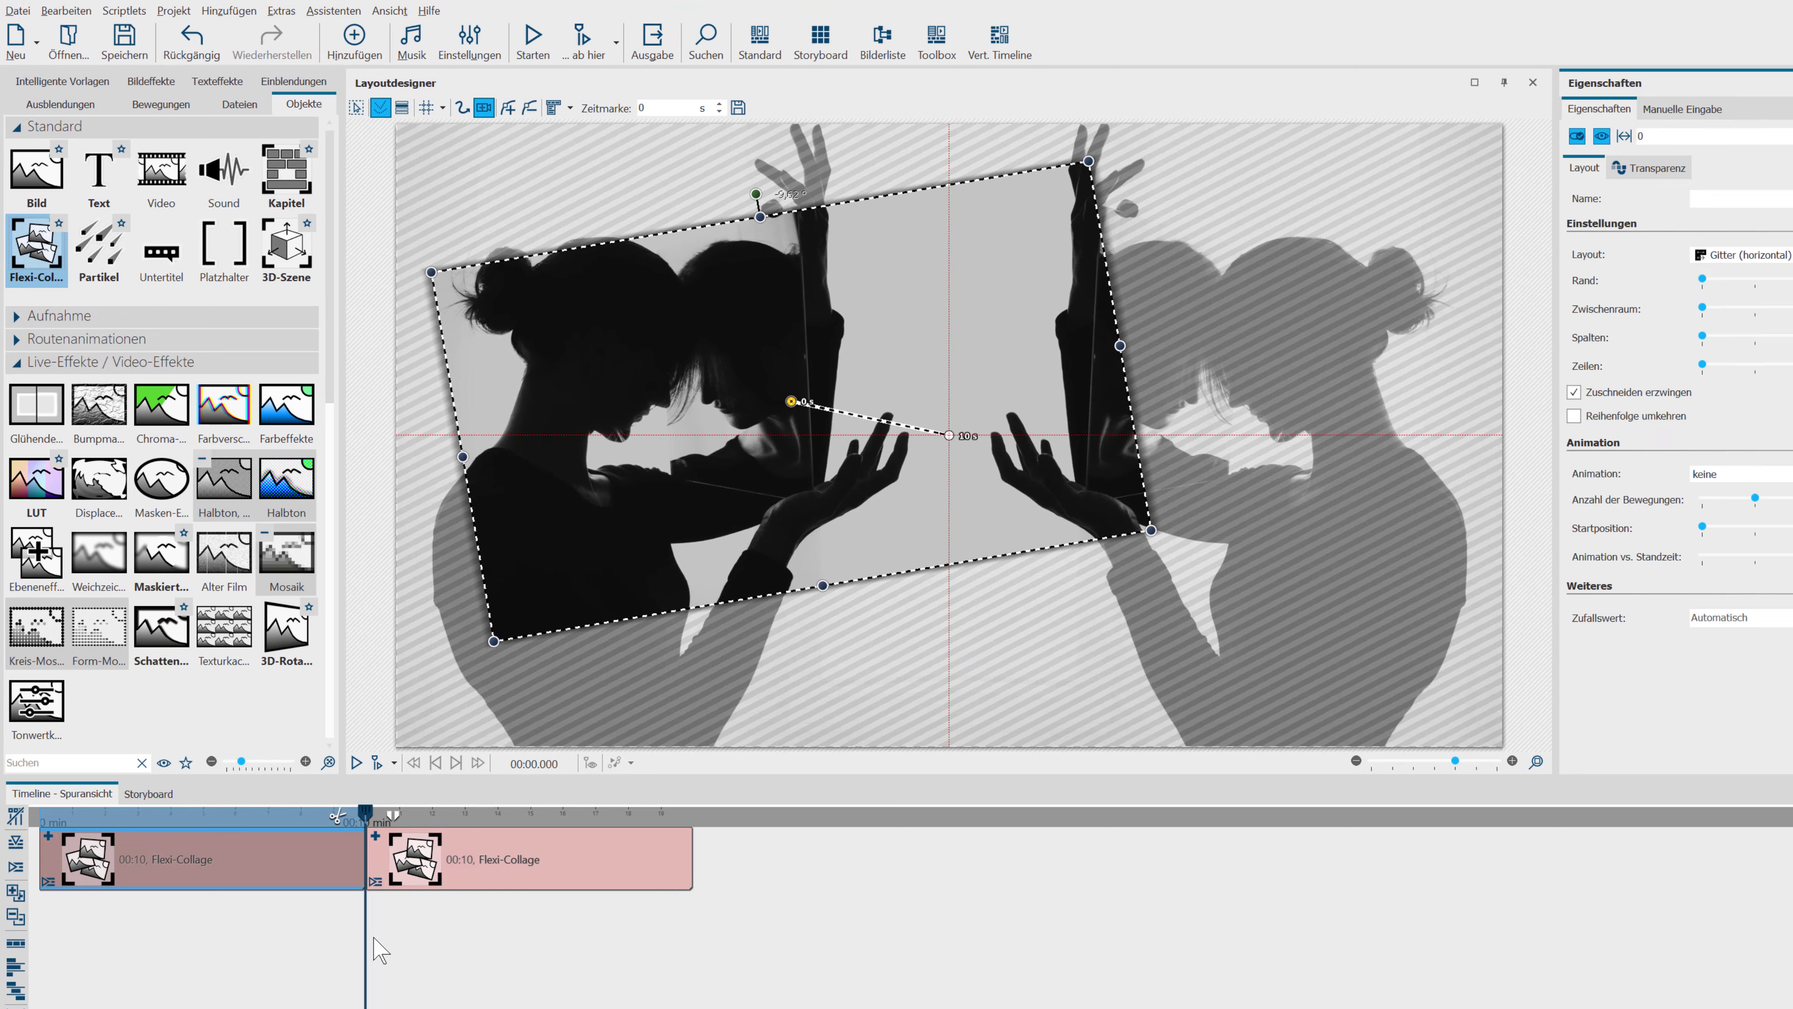
{"action": "left_click", "coordinate": [488, 858]}
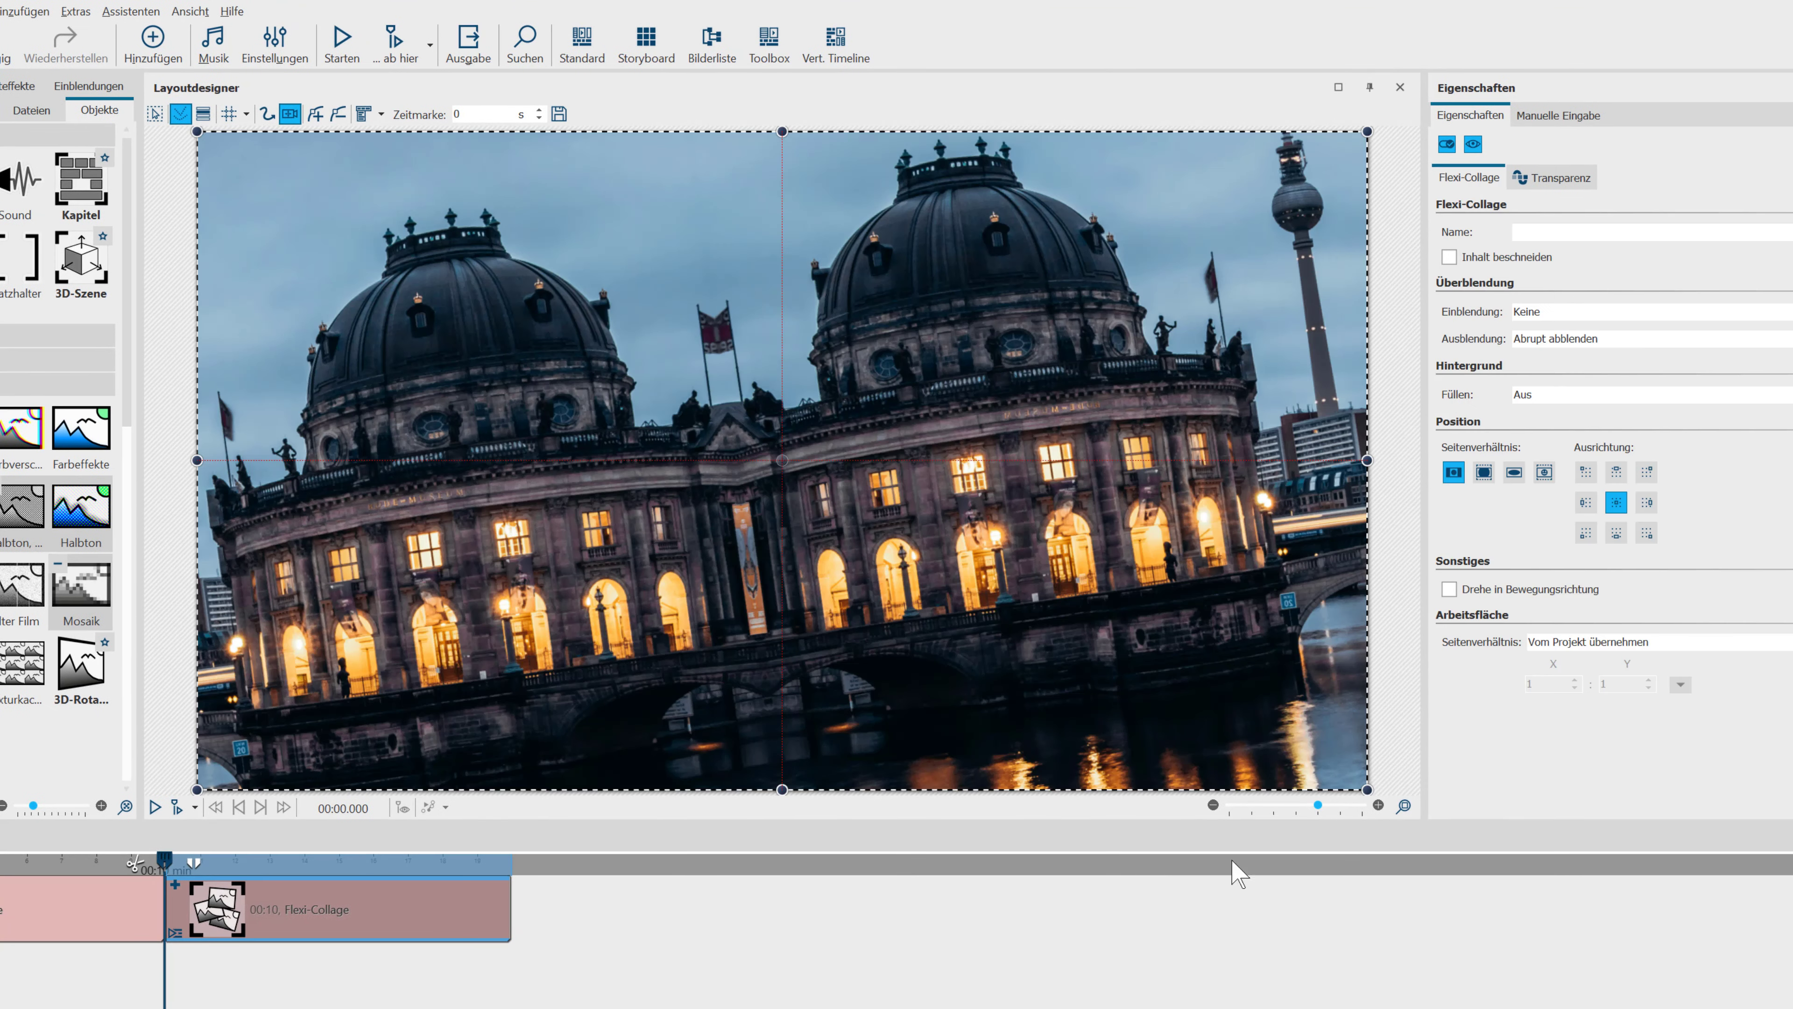
{"action": "left_click", "coordinate": [1547, 312]}
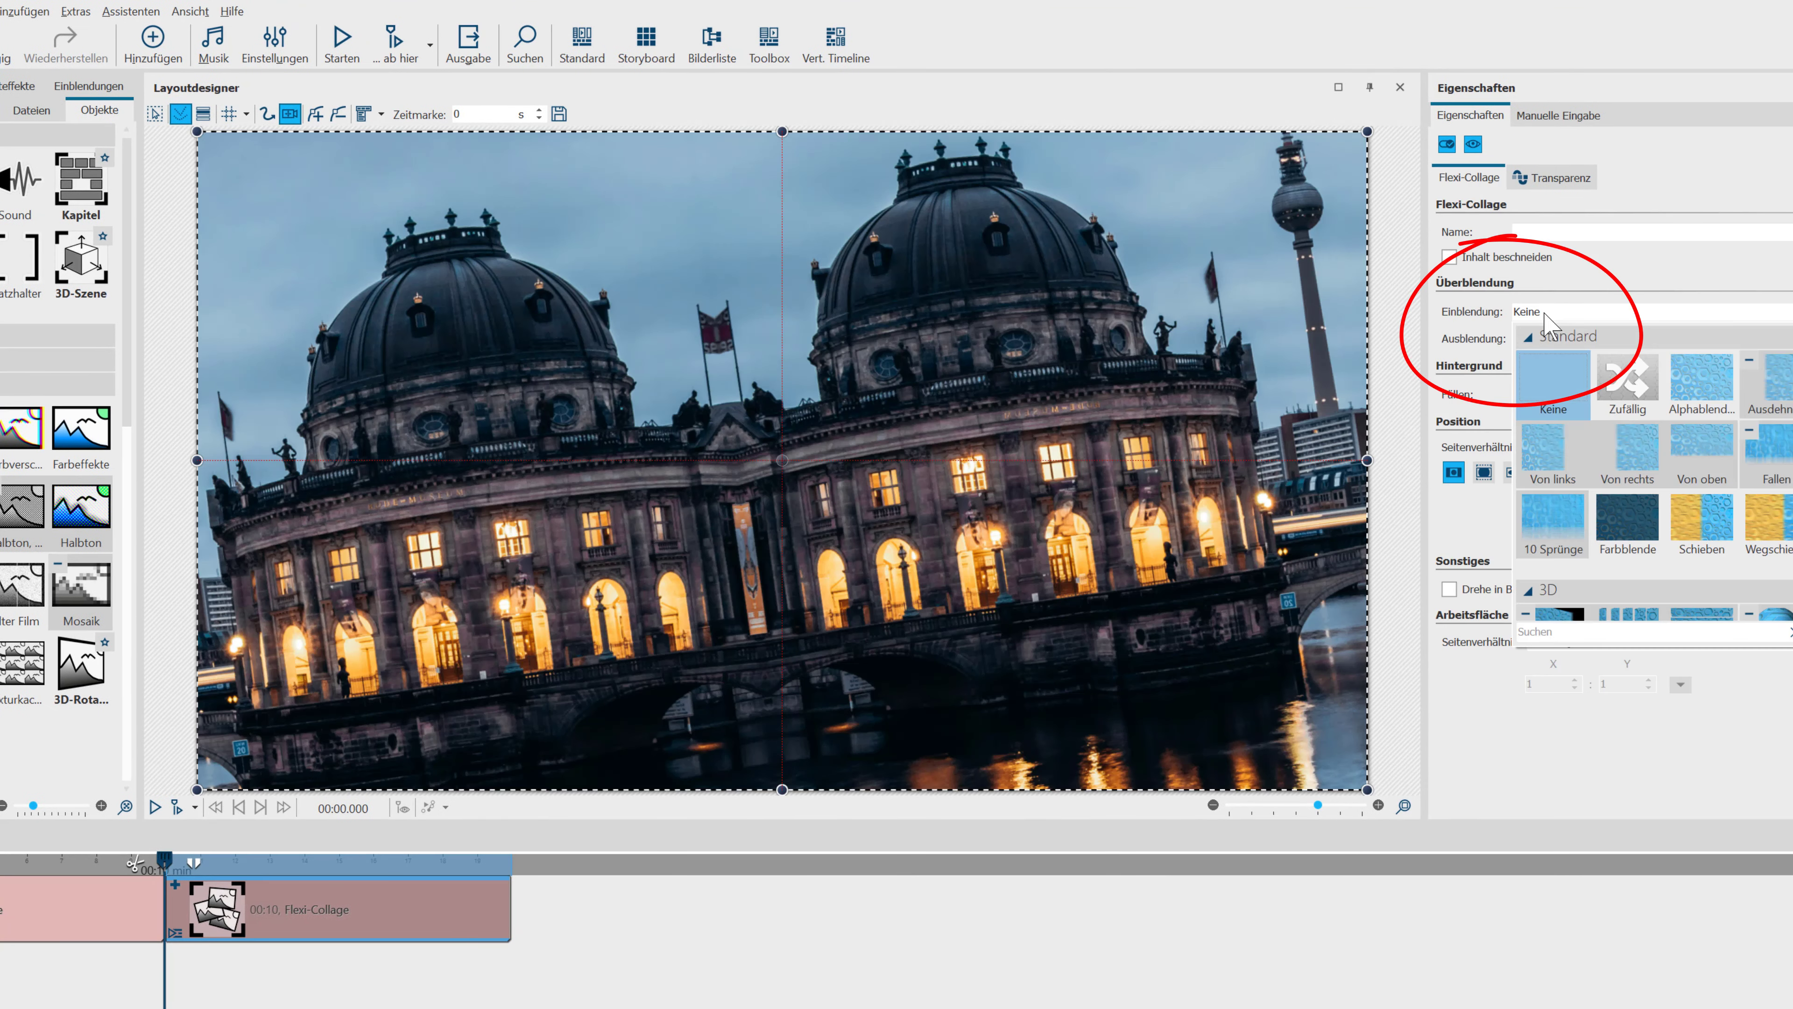
{"action": "left_click", "coordinate": [1697, 391]}
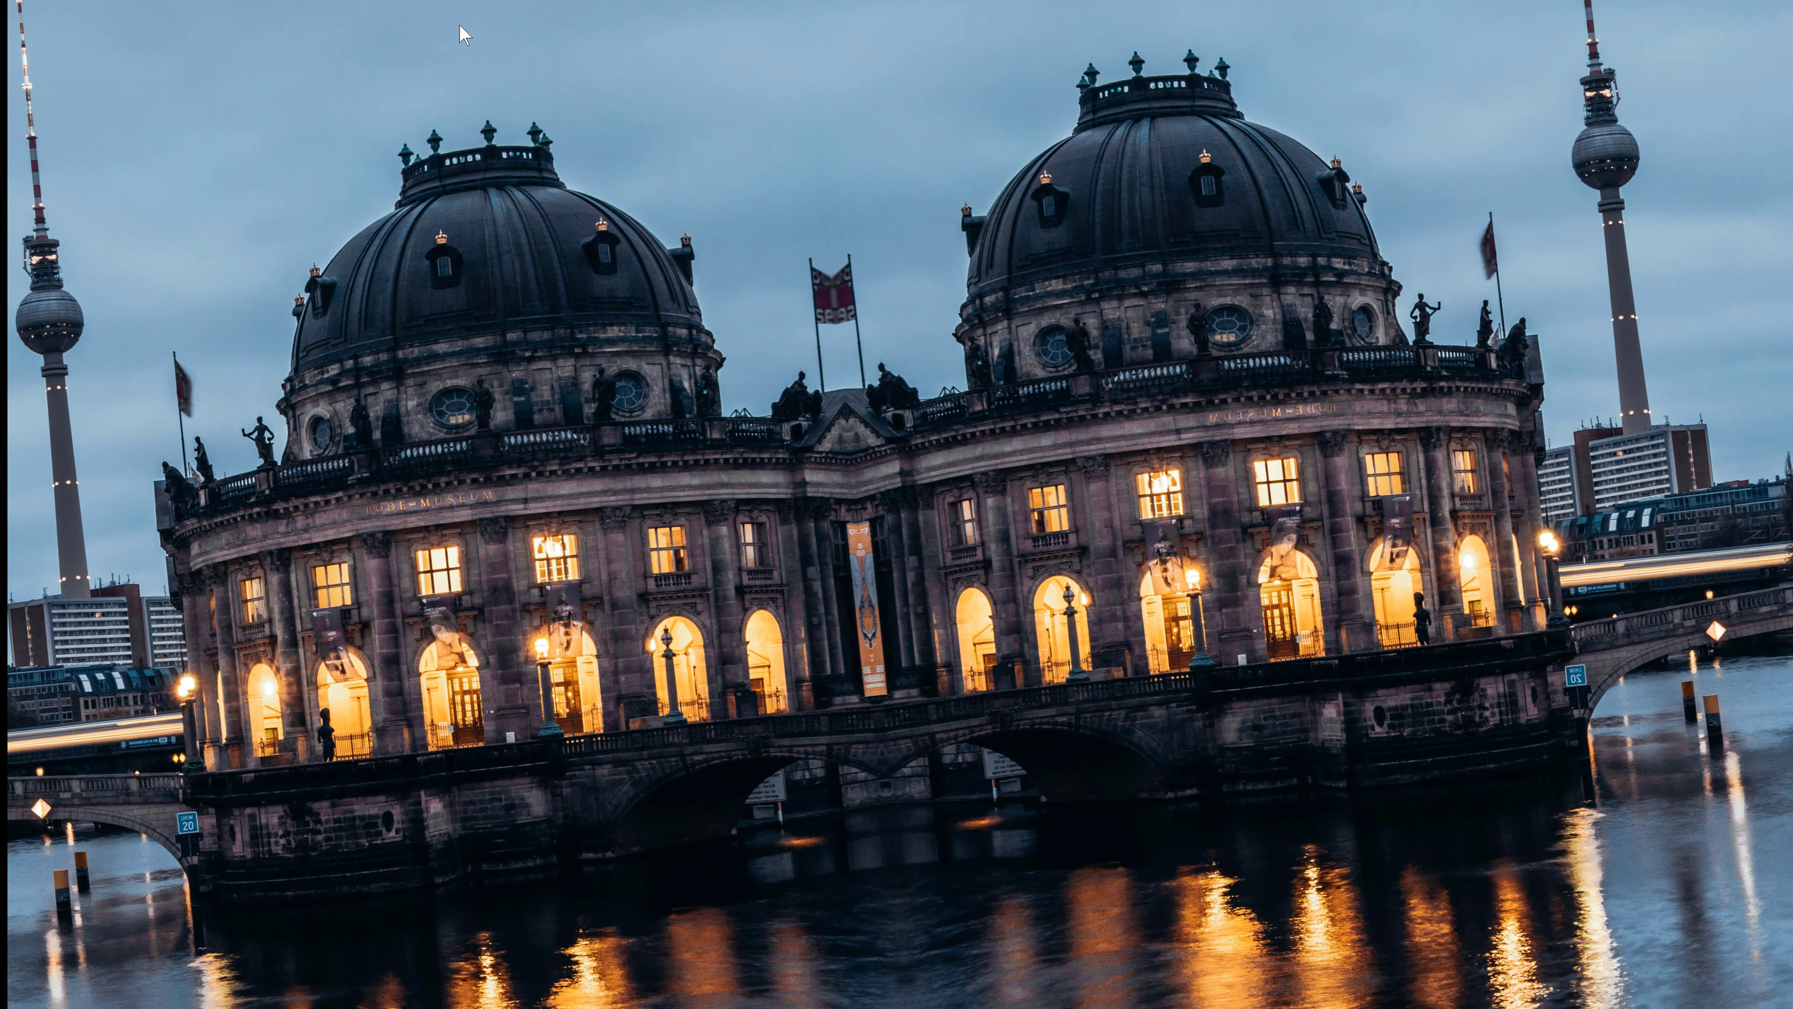
{"action": "key", "text": "Escape"}
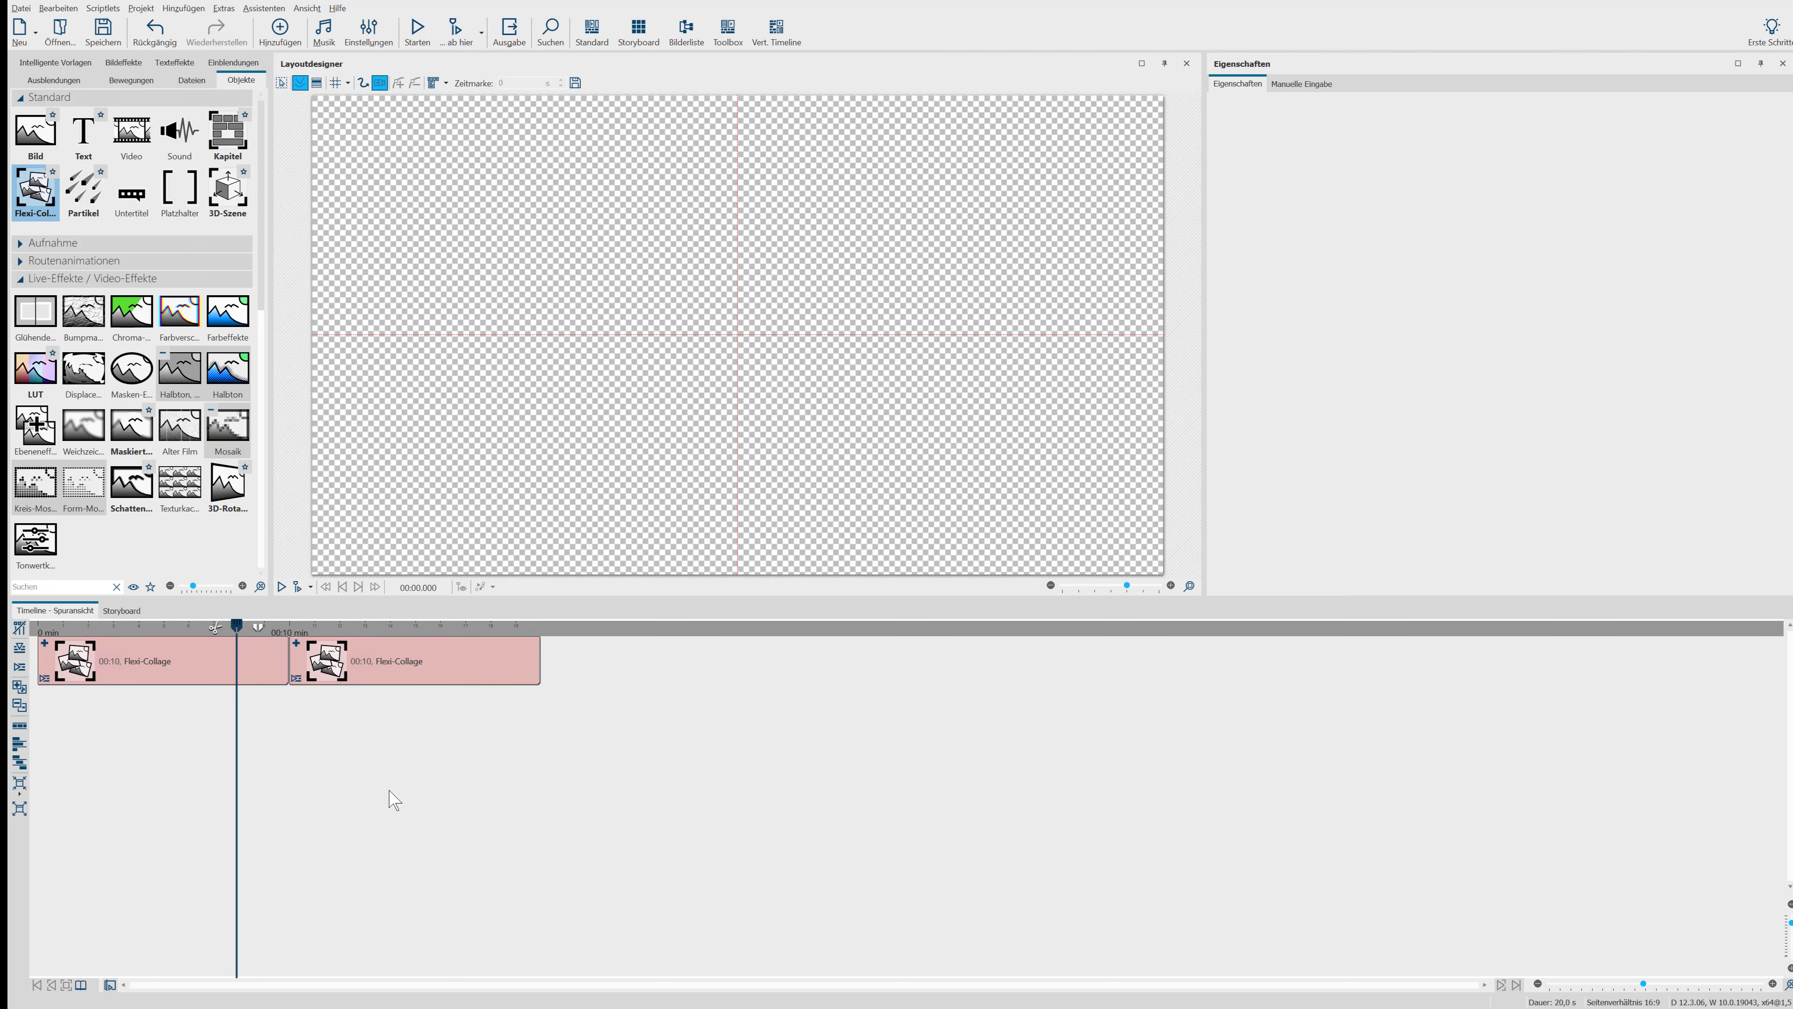
Select the second Flexi-Collage in the timeline
{"action": "left_click", "coordinate": [359, 655]}
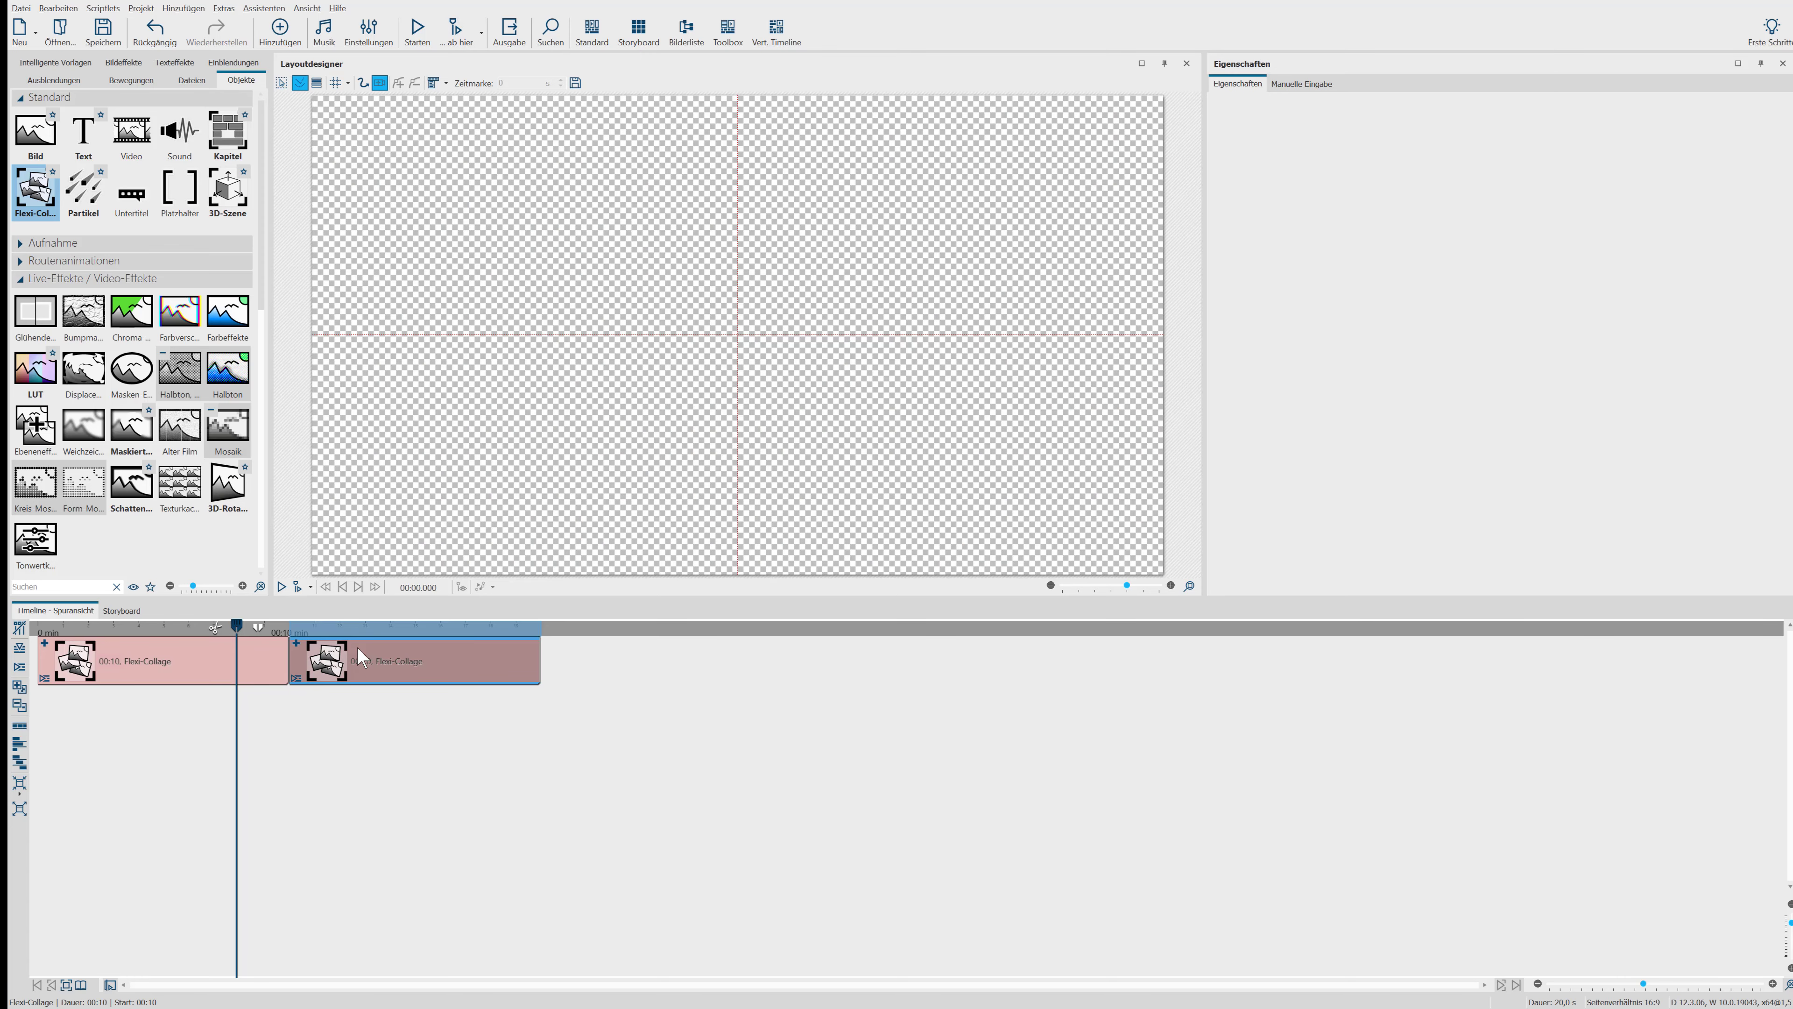
{"action": "left_click", "coordinate": [309, 632]}
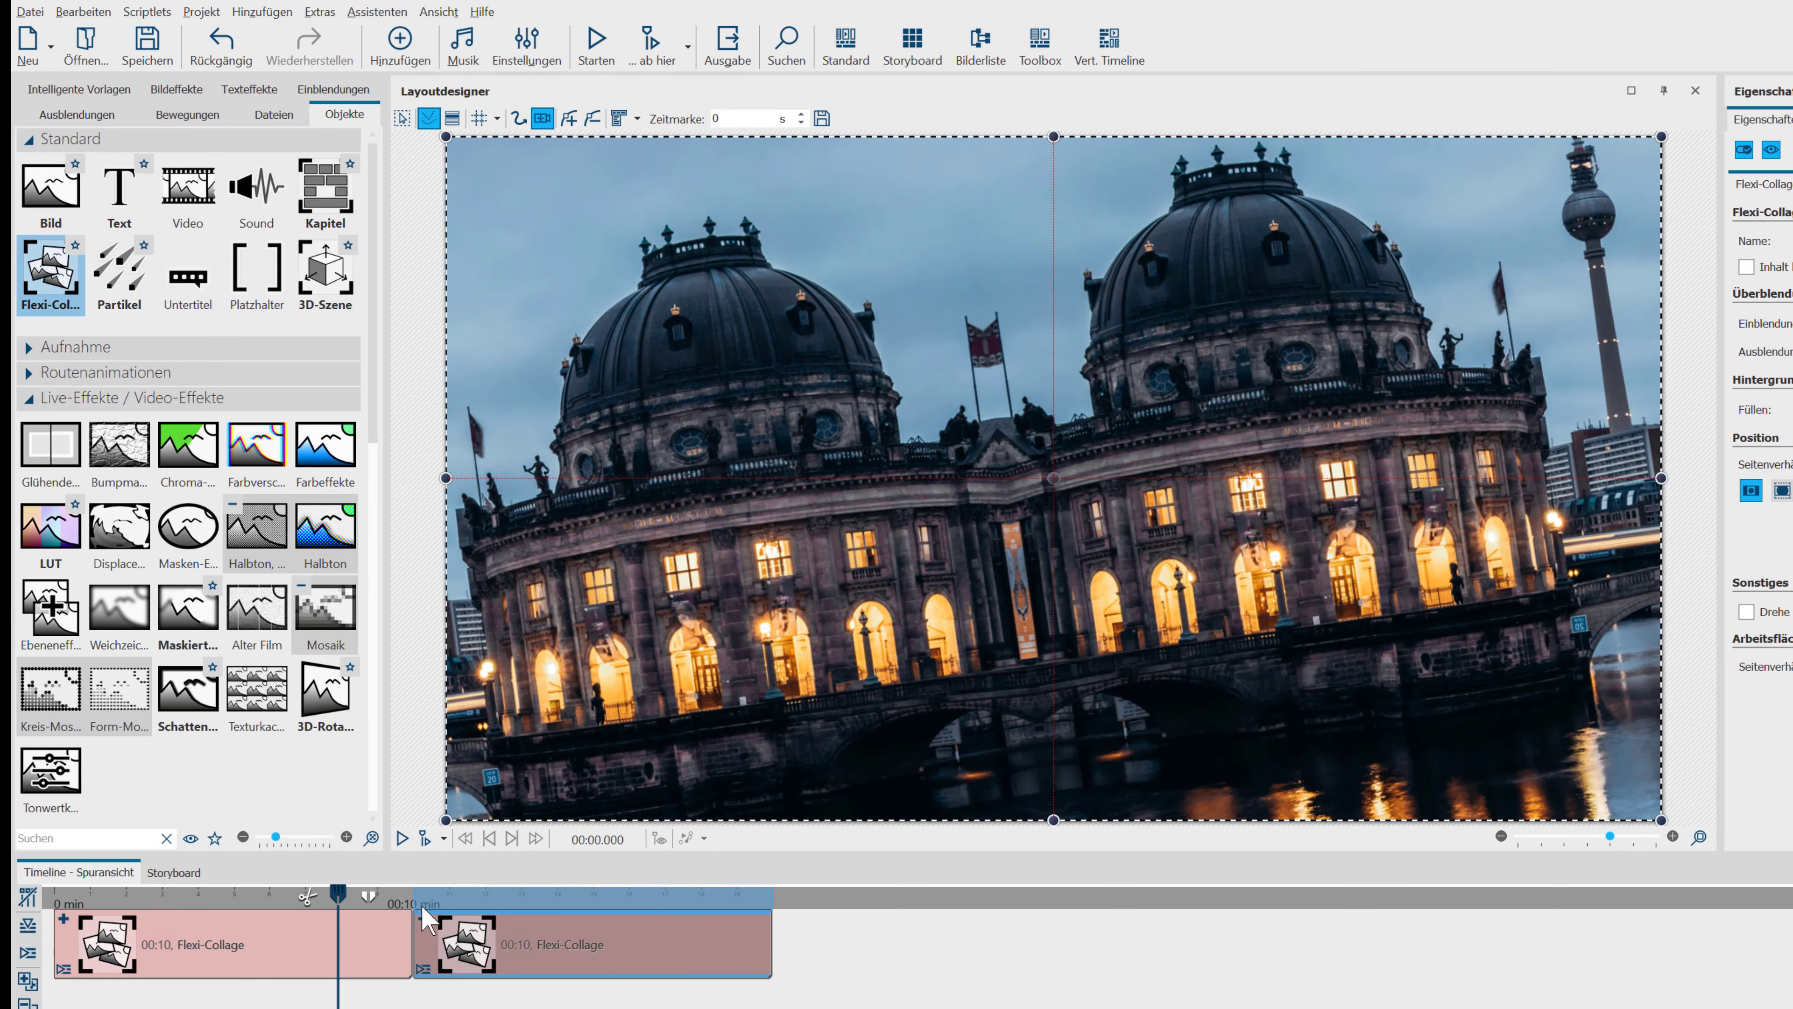